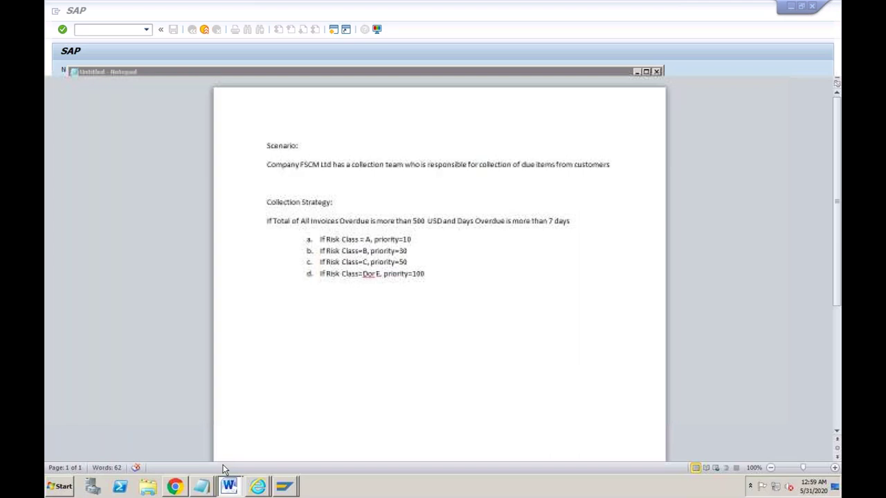
Step: Add blank lines below the risk class priority list and start a numbered list there
drag(251, 397, 265, 145)
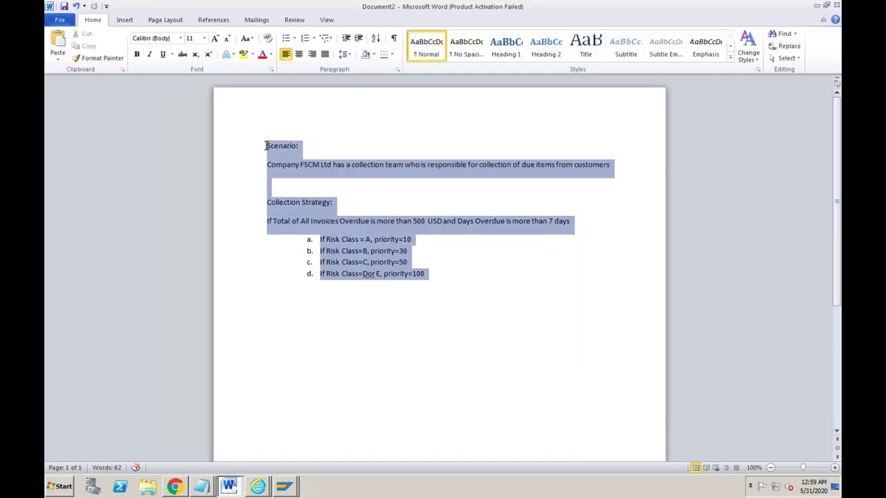
click(443, 275)
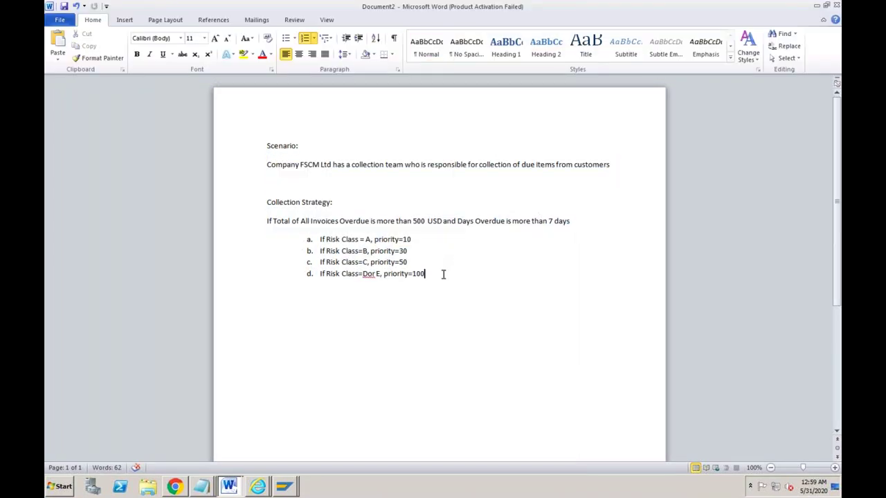
key(Return)
key(Return)
key(Return)
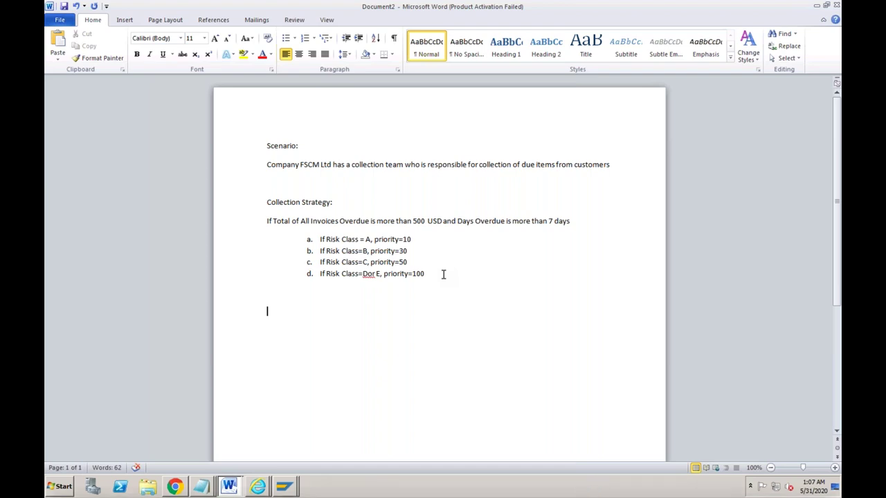
key(Return)
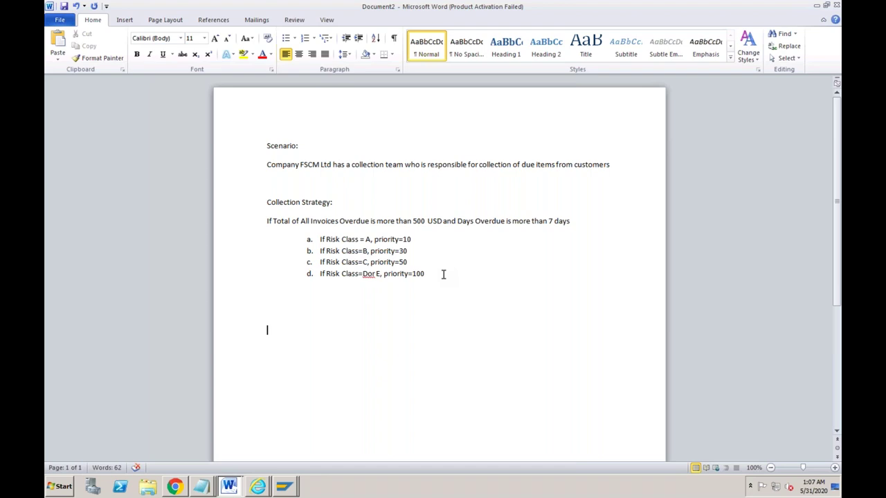
text(1.)
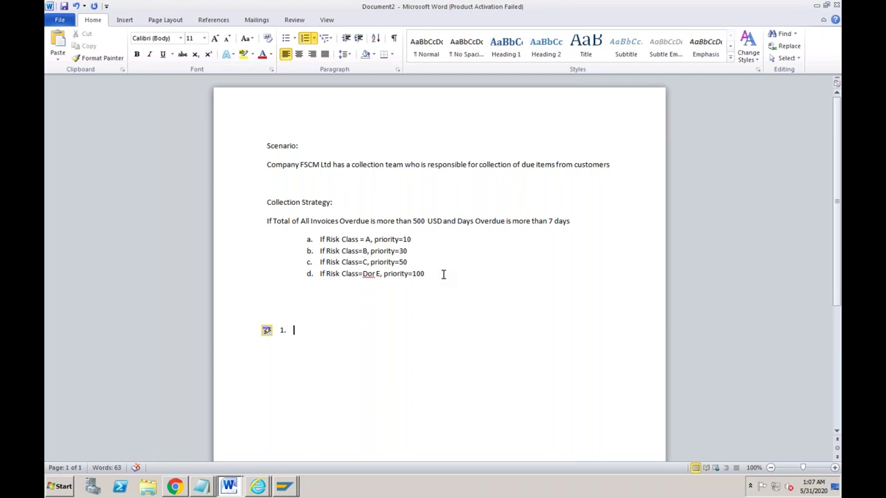
key(super)
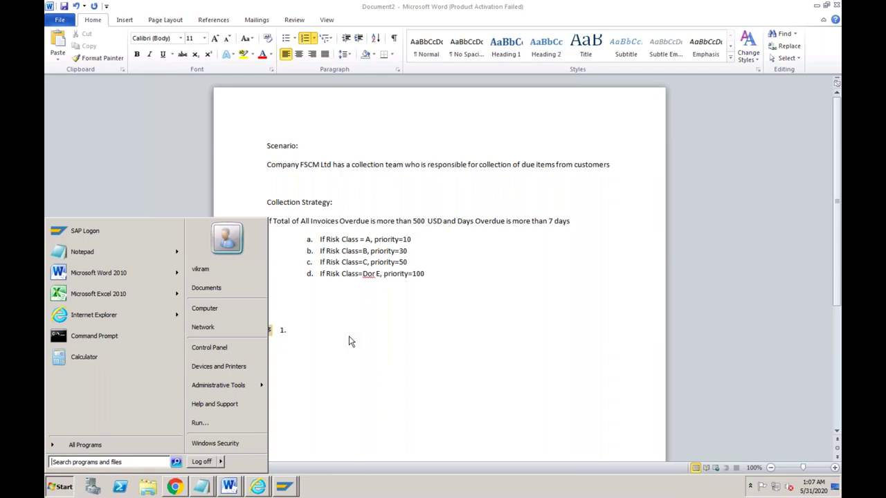
key(super)
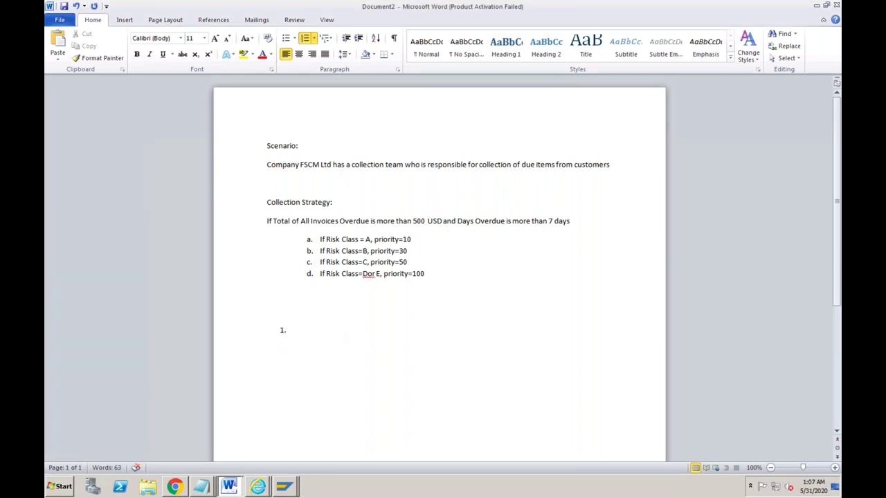
Step: Create a new blank document
key(ctrl+n)
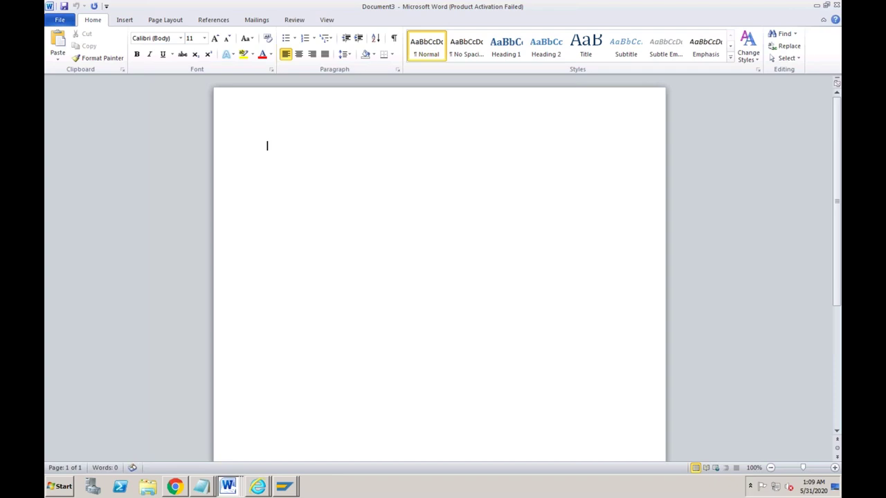
text(1.)
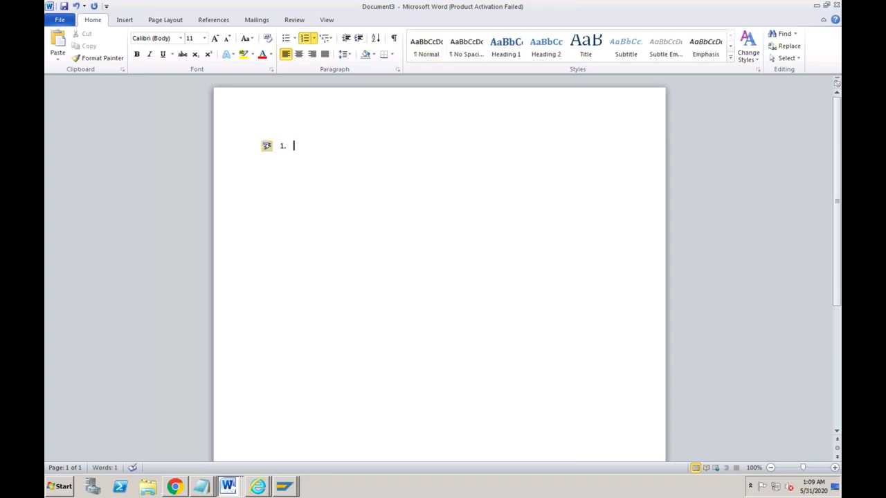
text( Sales Order)
key(BackSpace)
key(BackSpace)
key(BackSpace)
key(BackSpace)
key(BackSpace)
key(BackSpace)
key(BackSpace)
key(BackSpace)
key(BackSpace)
key(BackSpace)
key(BackSpace)
key(BackSpace)
key(BackSpace)
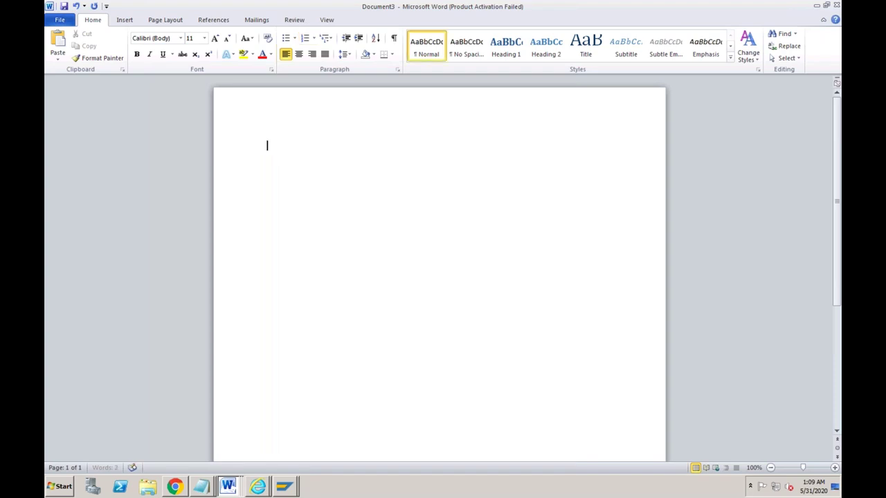
Step: Draw a rectangle about 0.68" high and 1.66" wide near the top centre of the page, labelled Sales Order
click(125, 20)
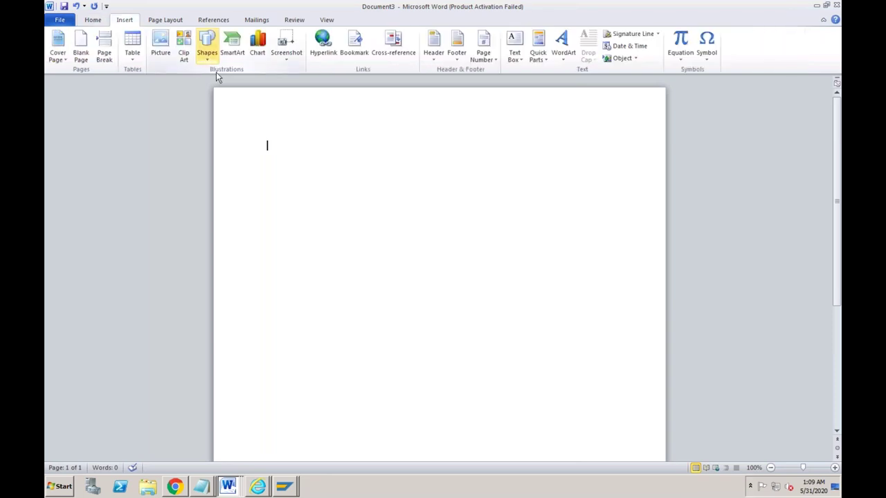
click(209, 58)
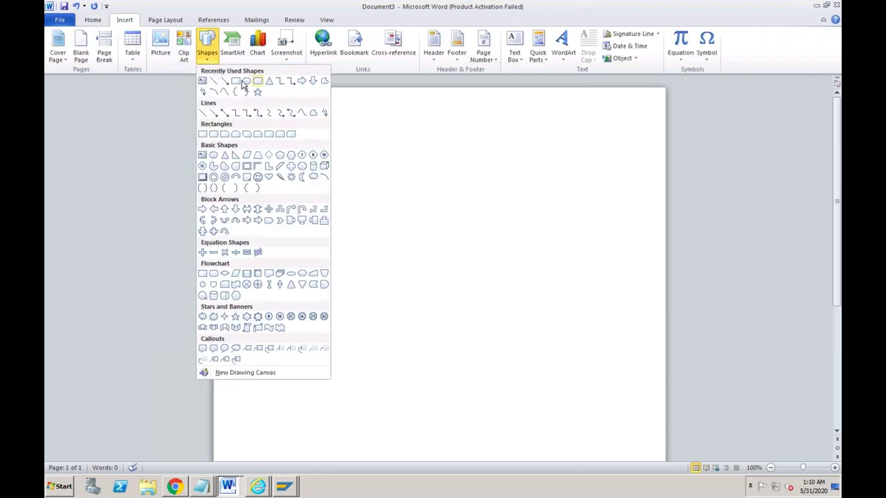
click(246, 81)
drag(368, 144, 456, 180)
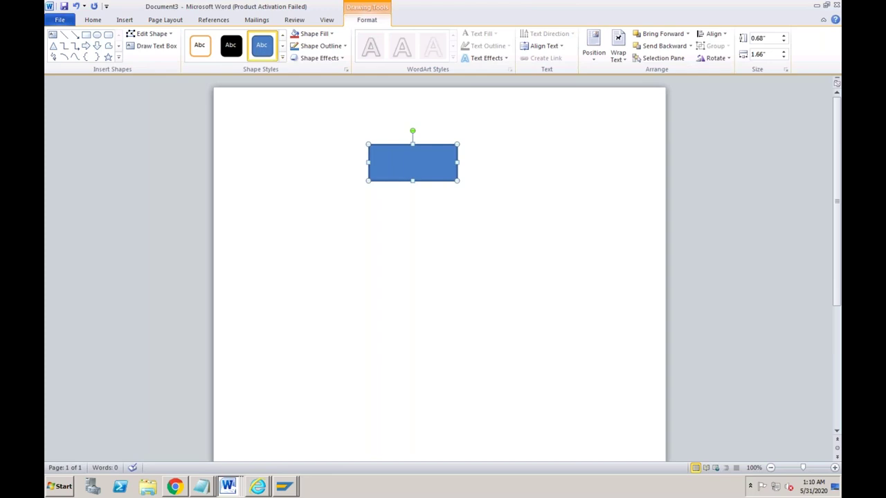
text(Sales Order)
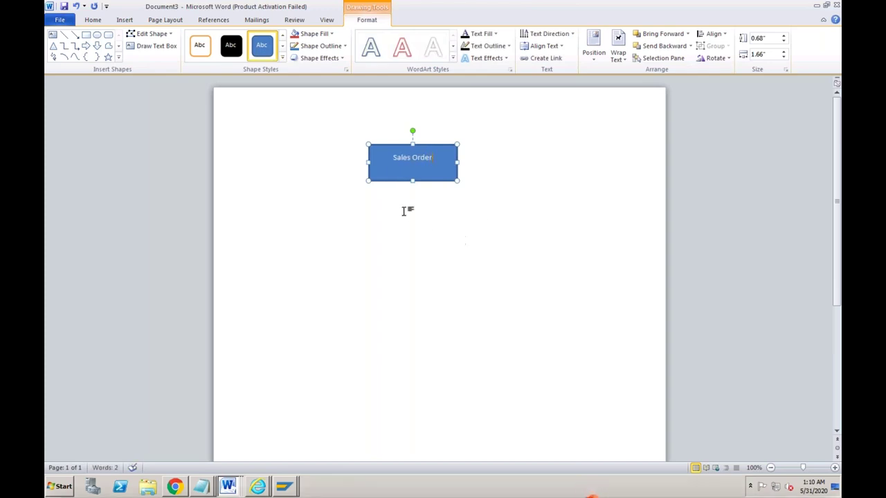
click(427, 229)
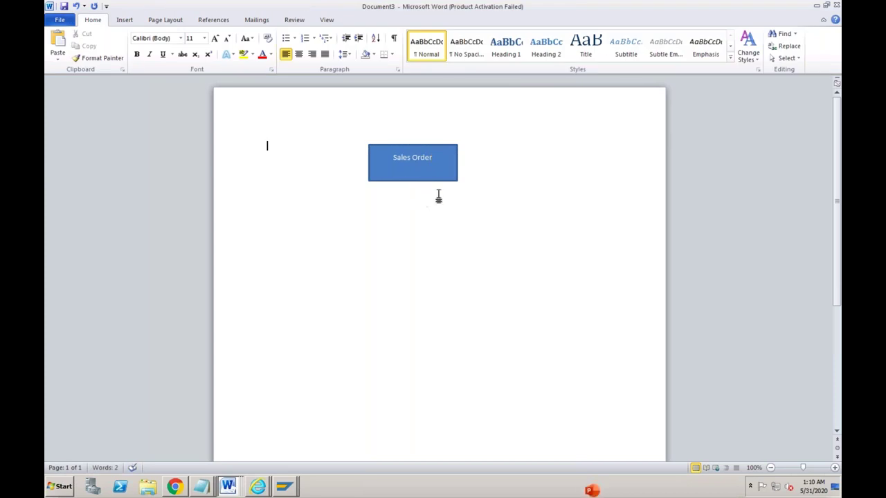
Step: Duplicate the Sales Order box and place the copy directly below it, aligned with the original
click(406, 146)
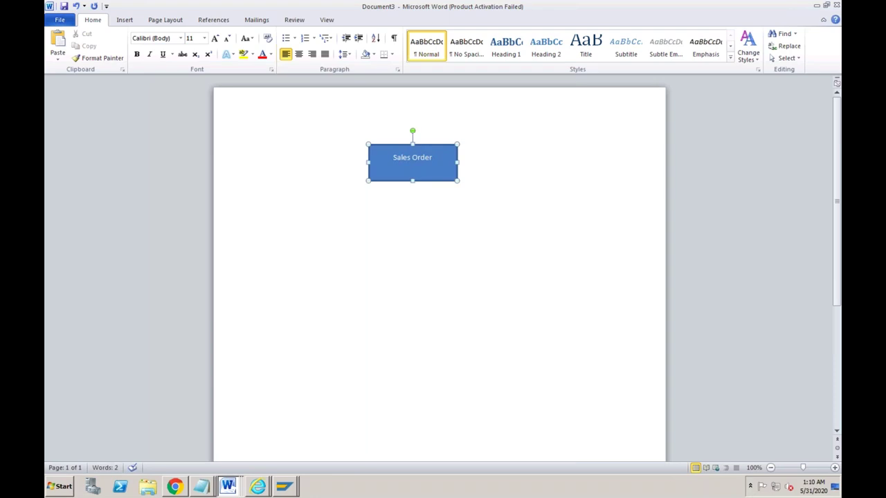
key(ctrl+c)
key(ctrl+v)
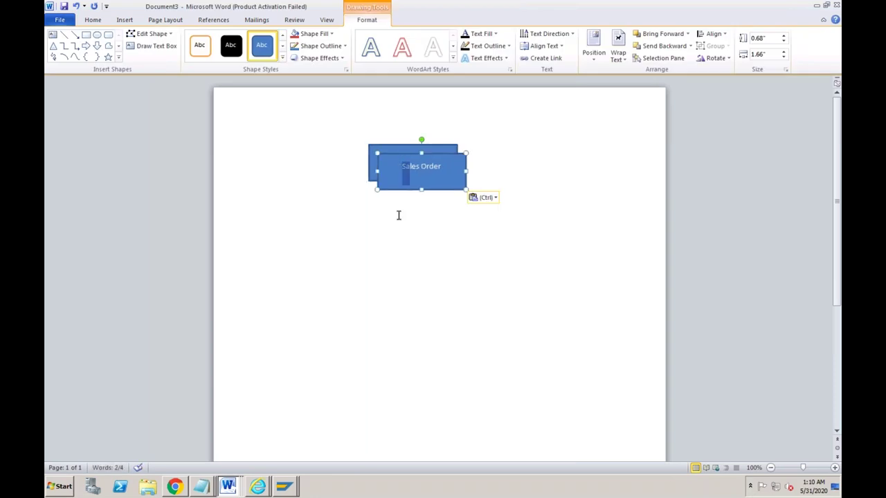
drag(391, 154, 384, 209)
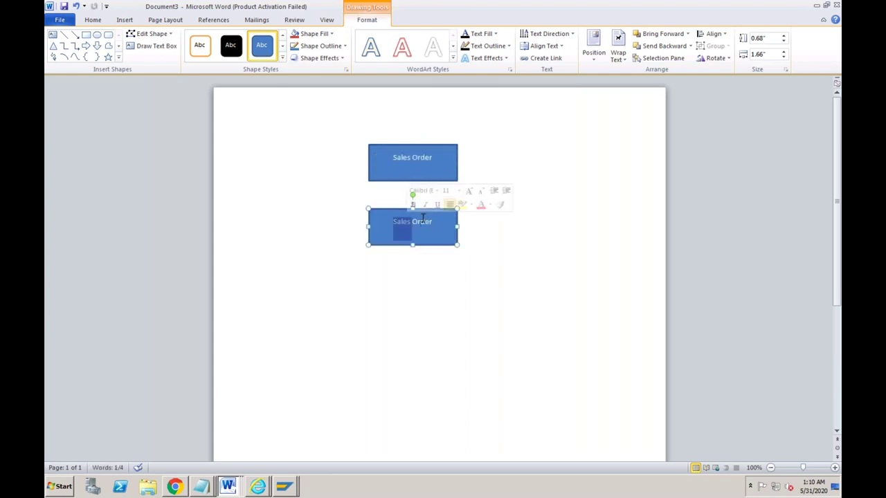
Step: Replace the text in the lower box with Delivery
double_click(422, 222)
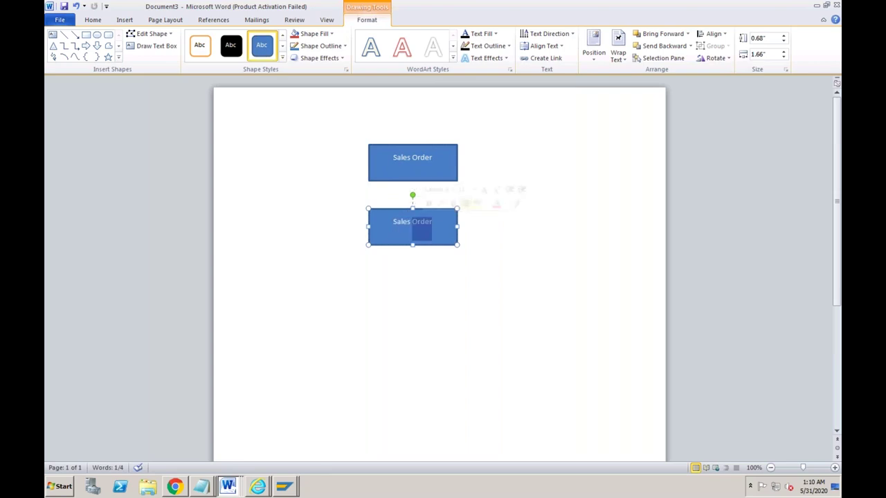
key(shift+Left)
key(shift+Left)
key(shift+Left)
key(shift+Left)
key(shift+Left)
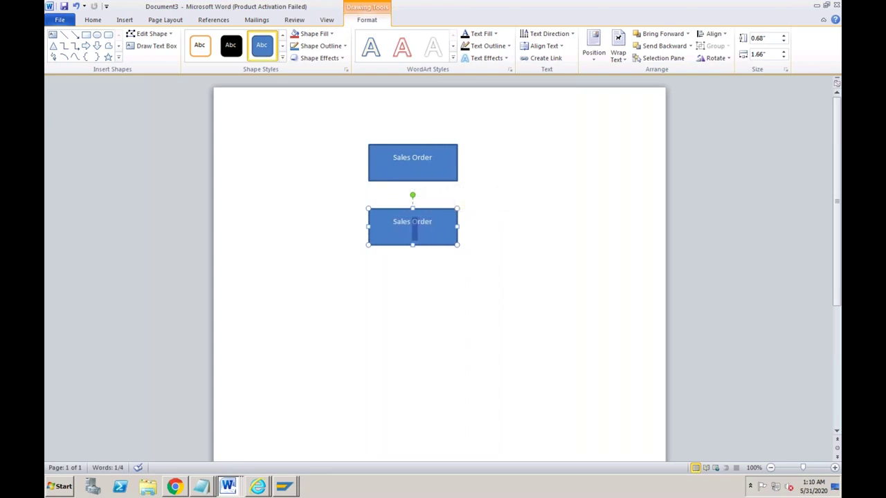
key(shift+Right)
key(shift+Right)
key(shift+Right)
key(shift+Right)
key(shift+Right)
key(shift+Right)
key(shift+Right)
key(shift+Right)
key(shift+Right)
key(shift+Right)
key(shift+Right)
key(shift+Right)
text(Delivery)
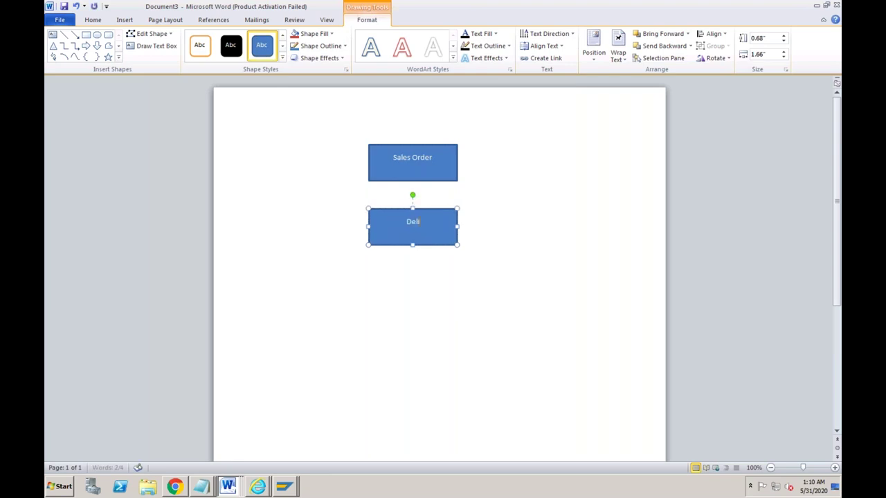
click(419, 292)
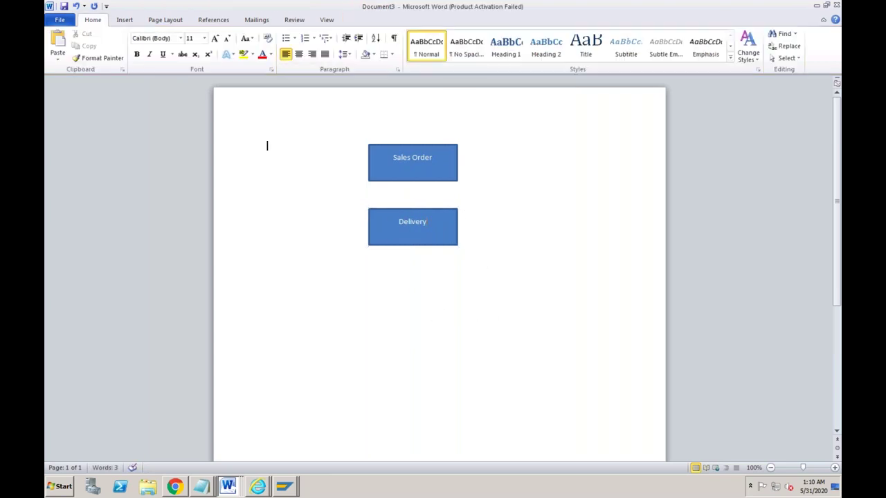
Step: Duplicate the Delivery box, place the copy below it and relabel it Invoice (20/05)
click(402, 212)
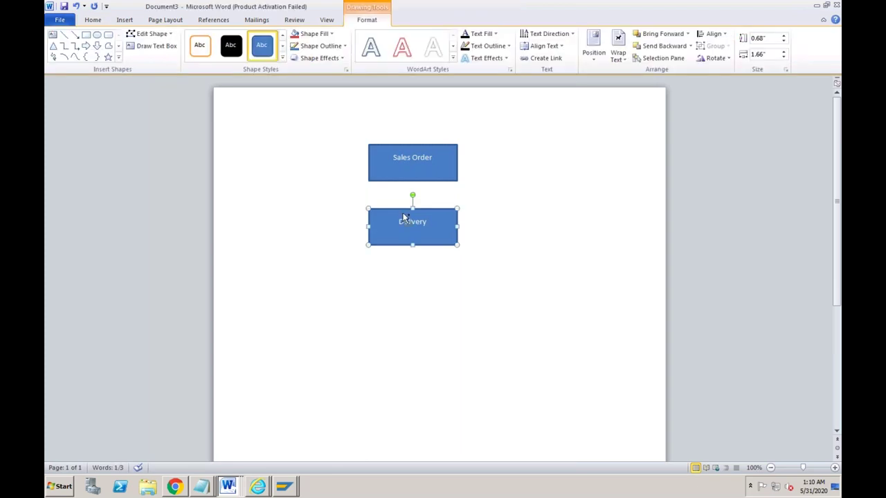
key(ctrl+c)
key(ctrl+v)
drag(400, 240, 402, 272)
double_click(401, 288)
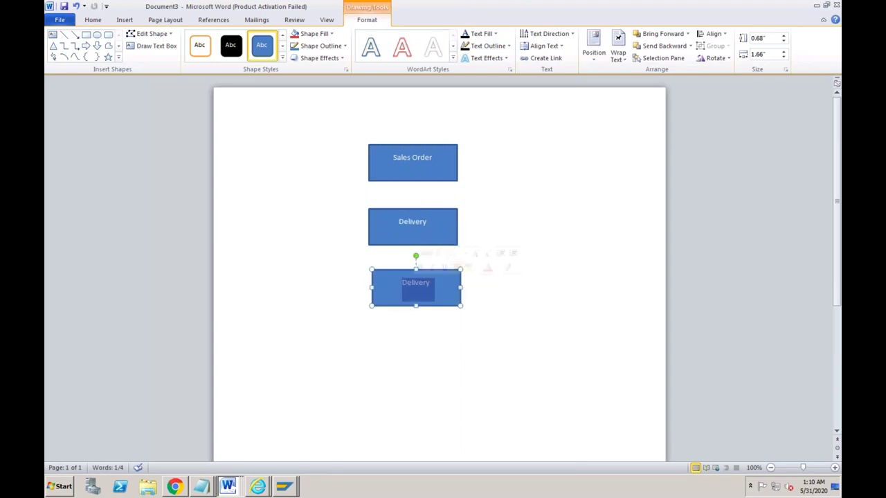
text(Invoice)
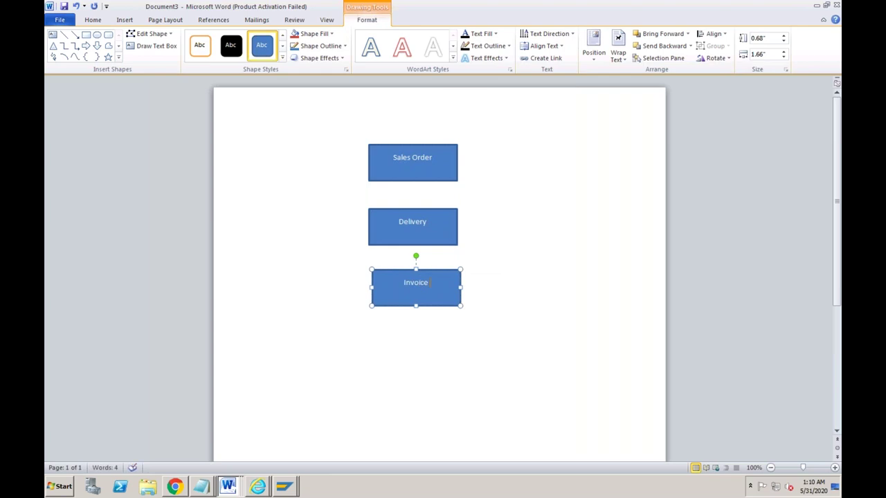
text( (20/05))
click(430, 293)
click(437, 342)
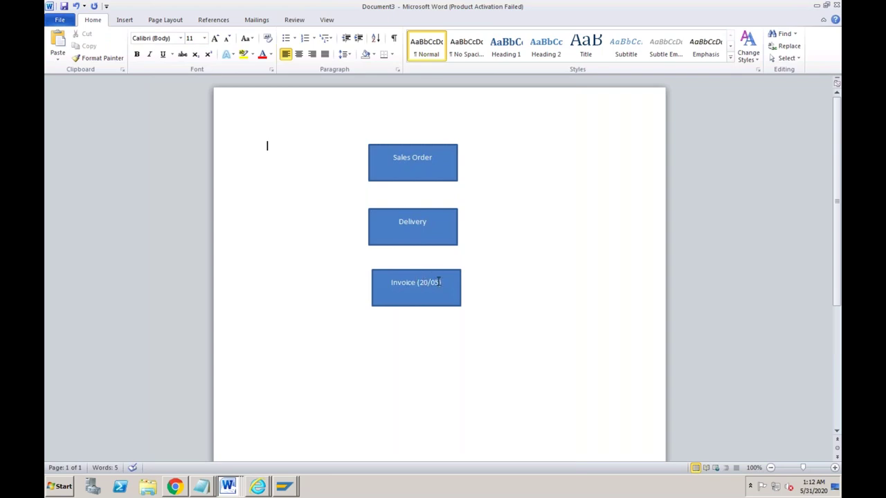
Step: Duplicate the Invoice (20/05) box, place the copy below it and relabel it Collection Dept
click(402, 273)
key(ctrl+v)
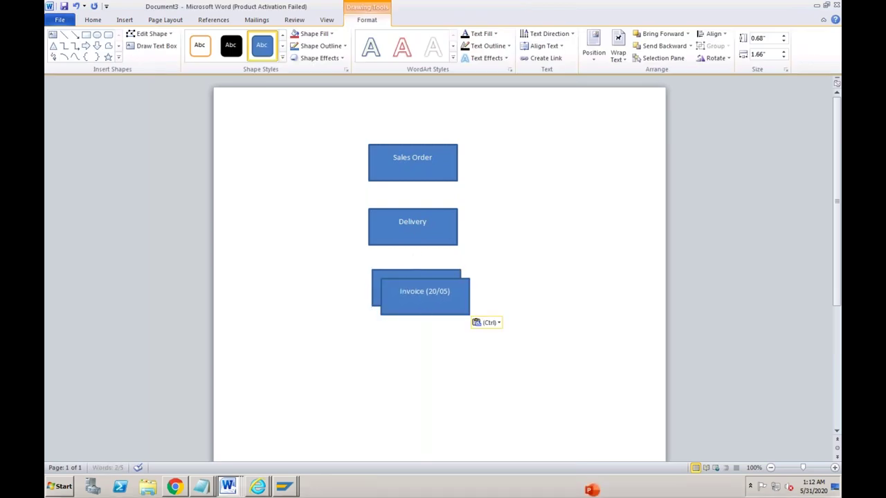
drag(406, 277, 397, 334)
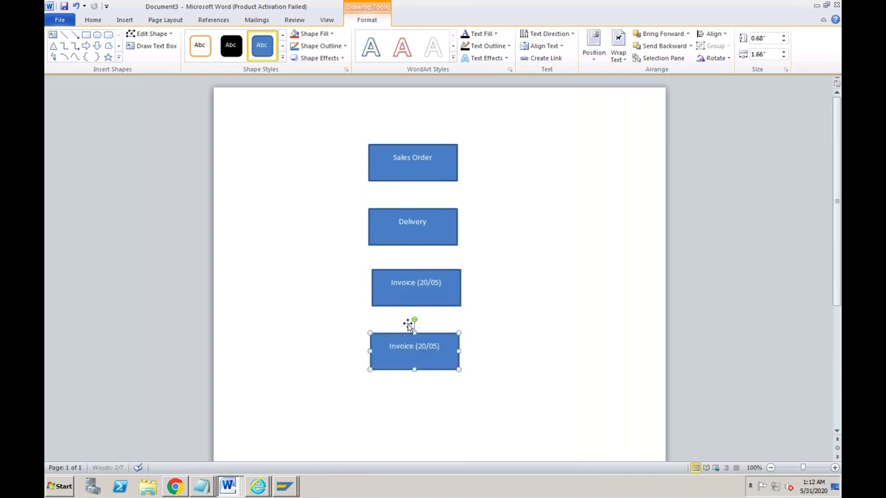
click(420, 285)
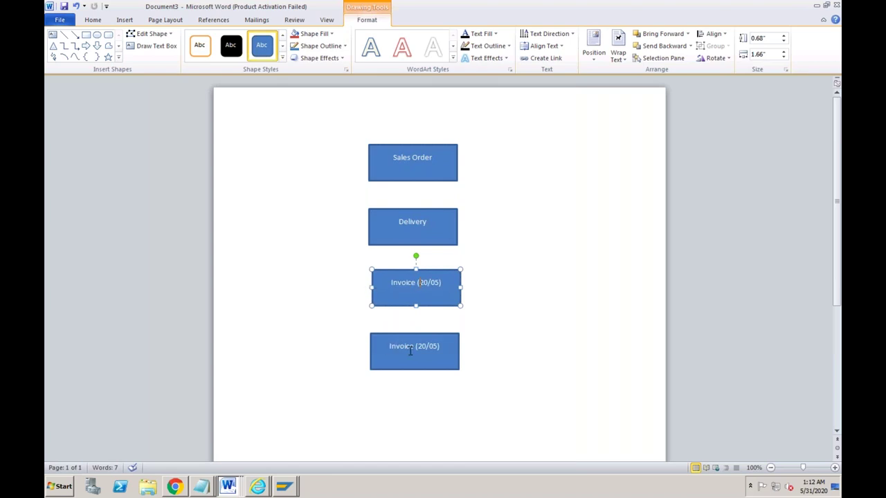
click(445, 347)
drag(440, 347, 391, 348)
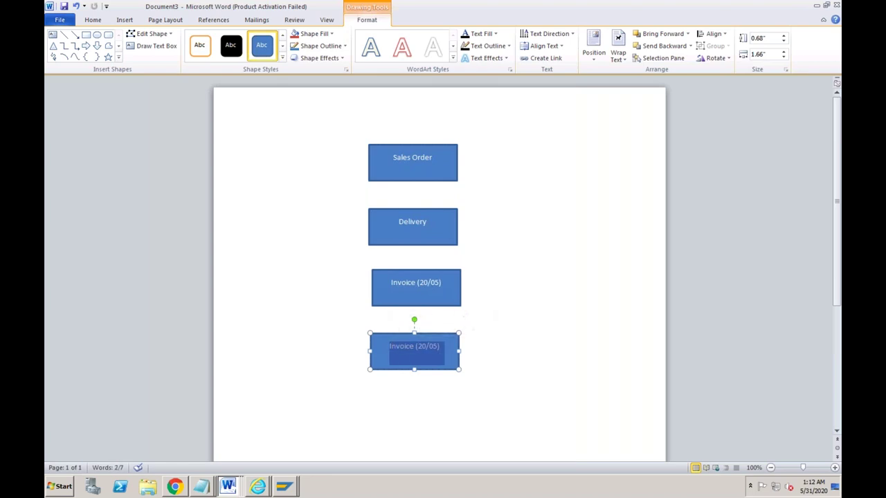
text(Collection)
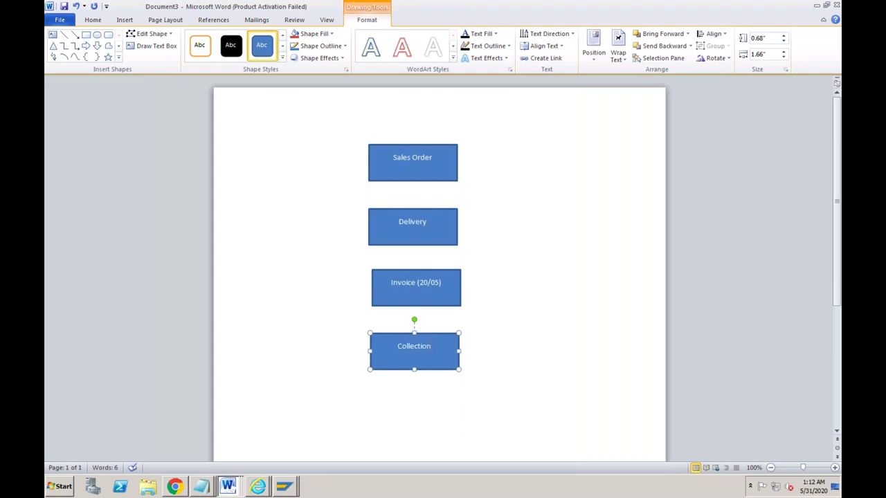
text( Dept)
Step: Add a second line reading Workslist to the Collection Dept box
click(418, 286)
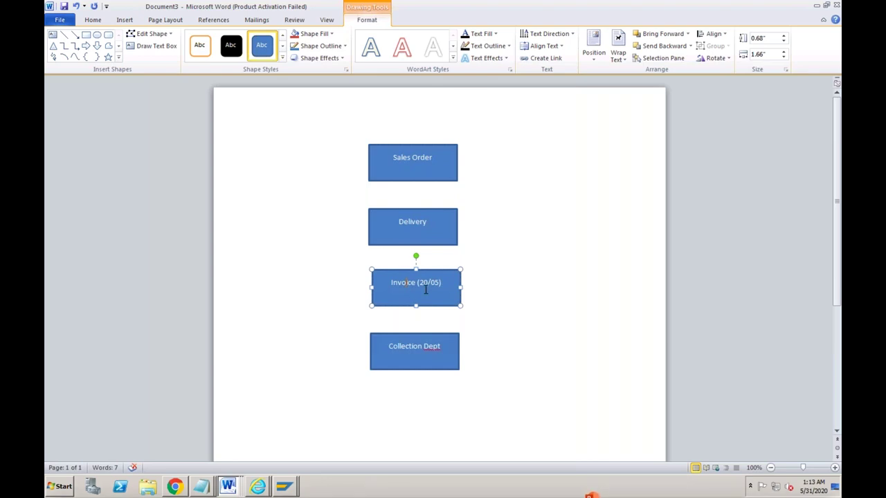
click(423, 346)
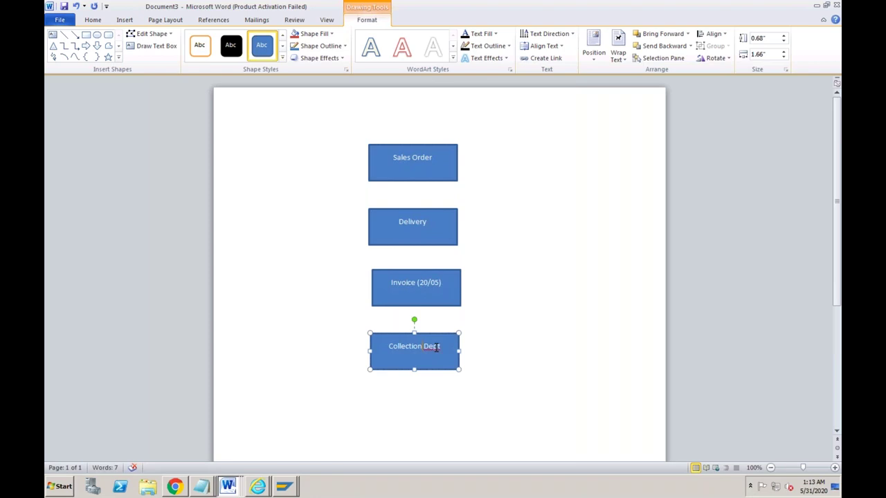
click(423, 284)
click(423, 346)
key(Return)
text(Worklist)
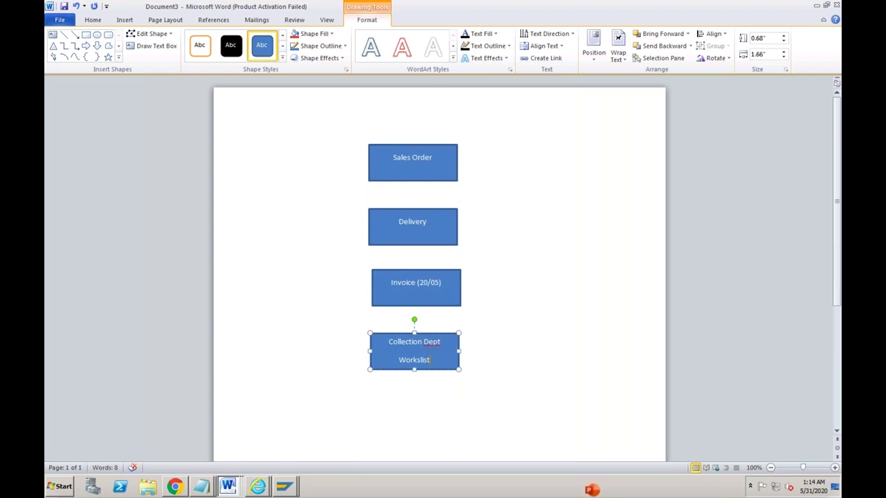
click(124, 20)
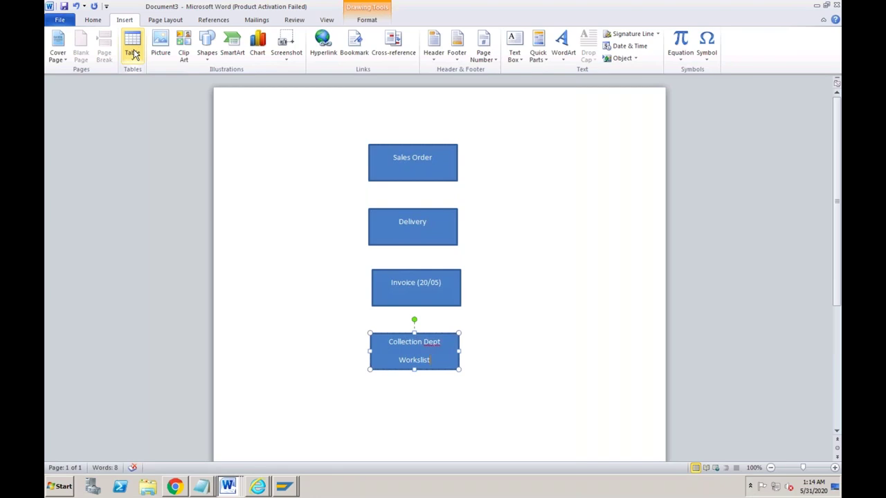
click(132, 50)
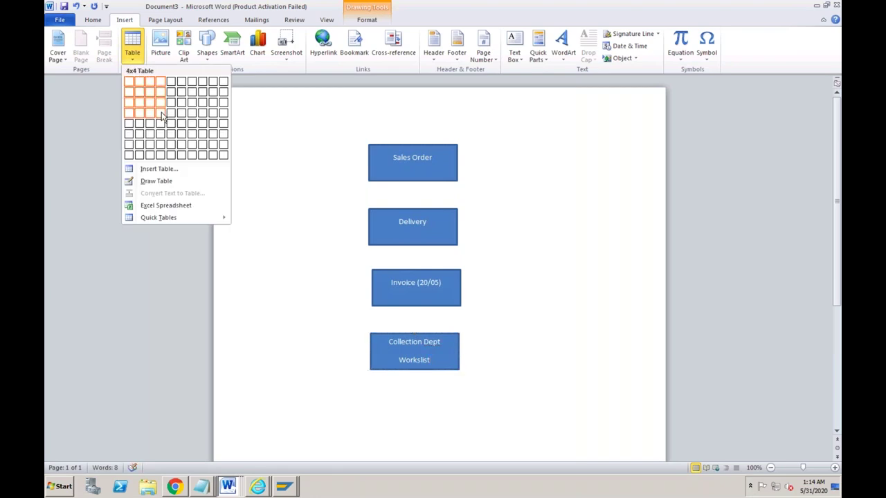
click(252, 140)
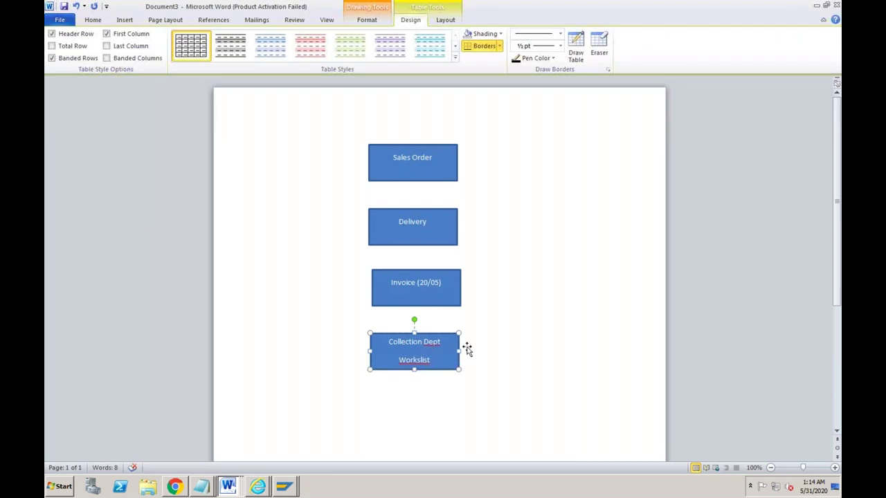
click(467, 384)
Step: Insert a table with five columns and four rows on the page below the flow boxes
click(308, 425)
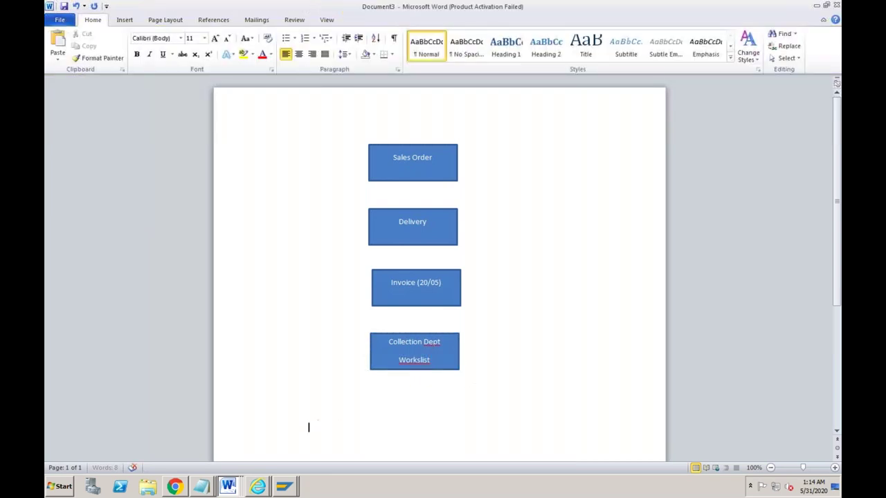
click(123, 19)
click(132, 50)
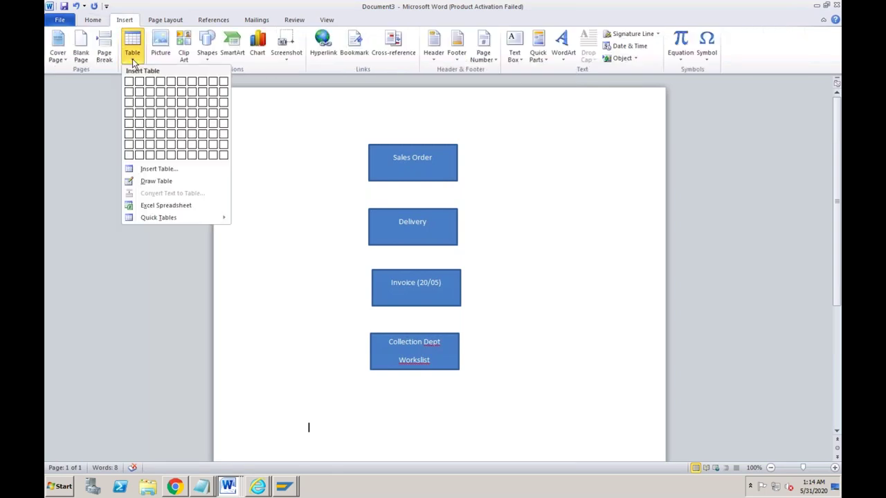
click(172, 118)
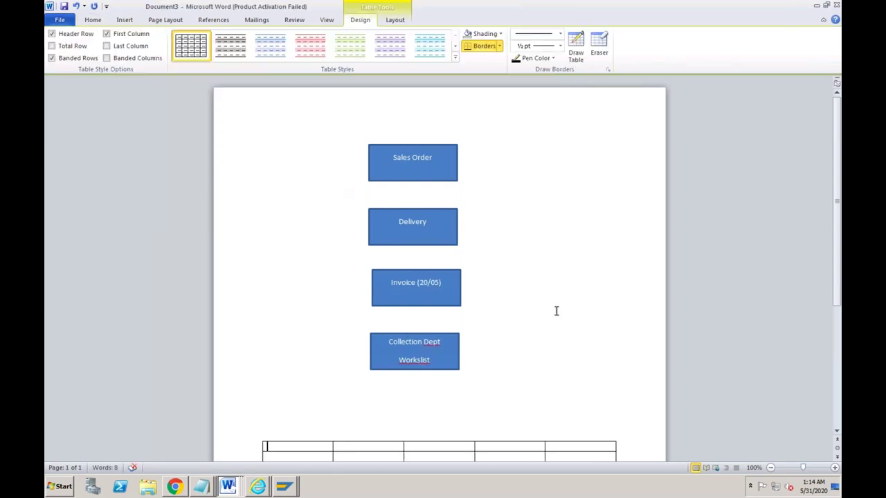
Step: Enter the table headings Customer Number, Priority and Total Amount Due in the first three columns
scroll(549, 307, down, 3)
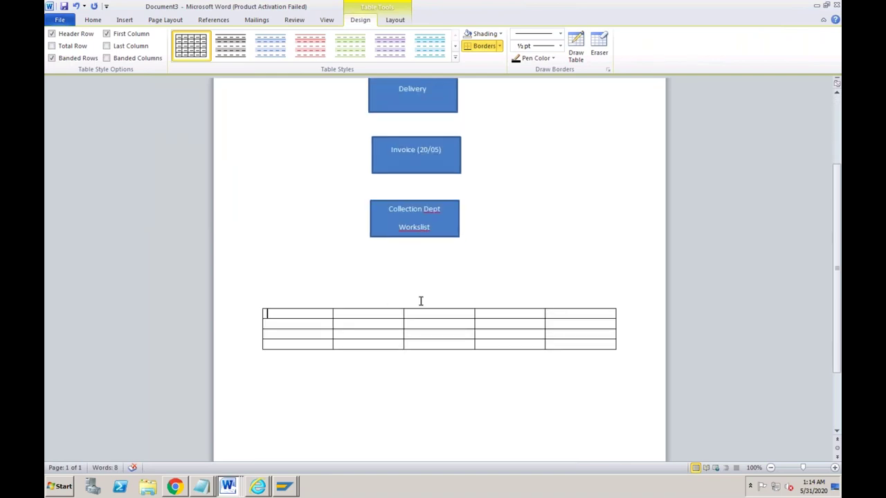
text(Customer Numer)
key(Tab)
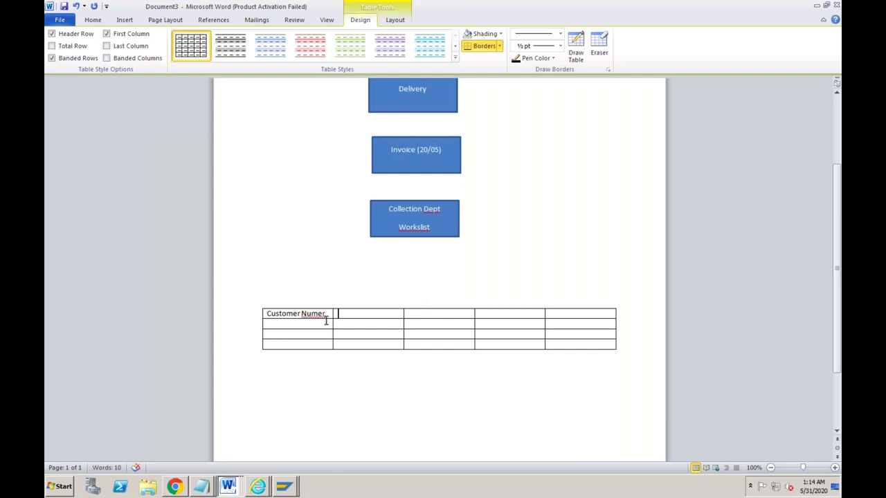
click(318, 313)
text(b)
click(348, 310)
click(338, 314)
text(Priority)
click(411, 314)
text(Total Amount Due)
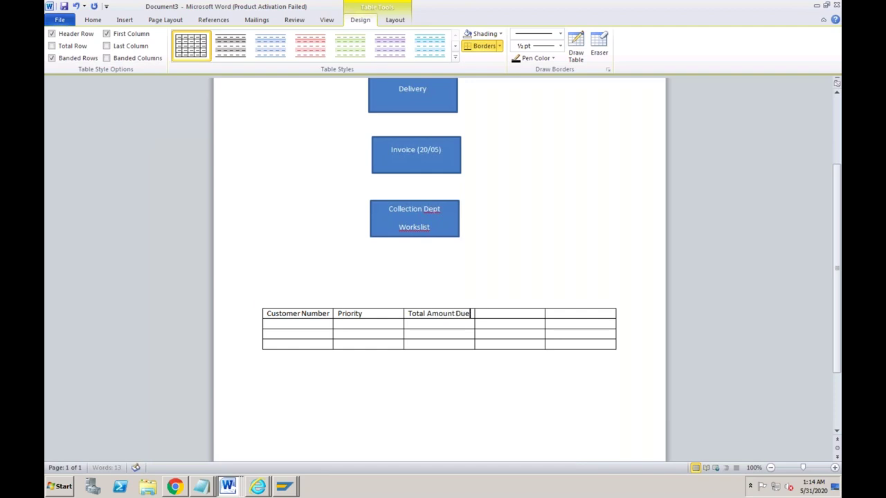
Step: Delete the table's two empty columns entirely and move the table across to the right side of the page
key(Tab)
shift+click(565, 326)
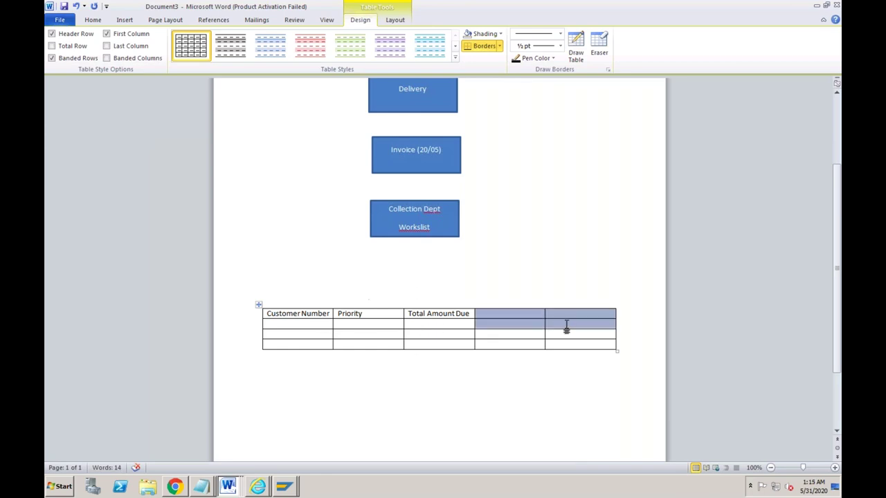
right_click(524, 317)
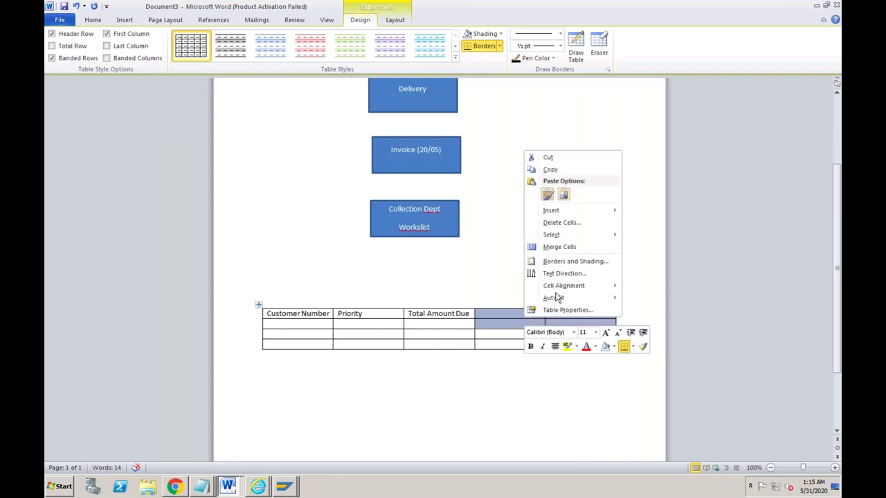
click(560, 223)
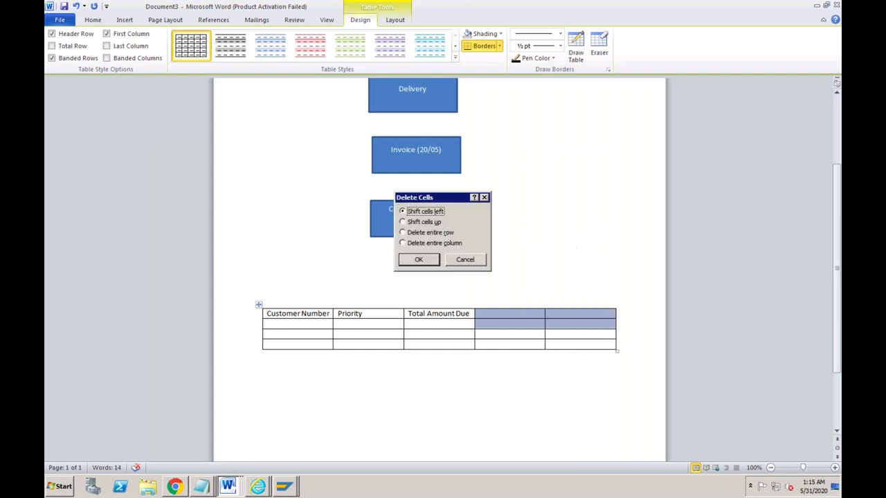
click(413, 244)
click(419, 259)
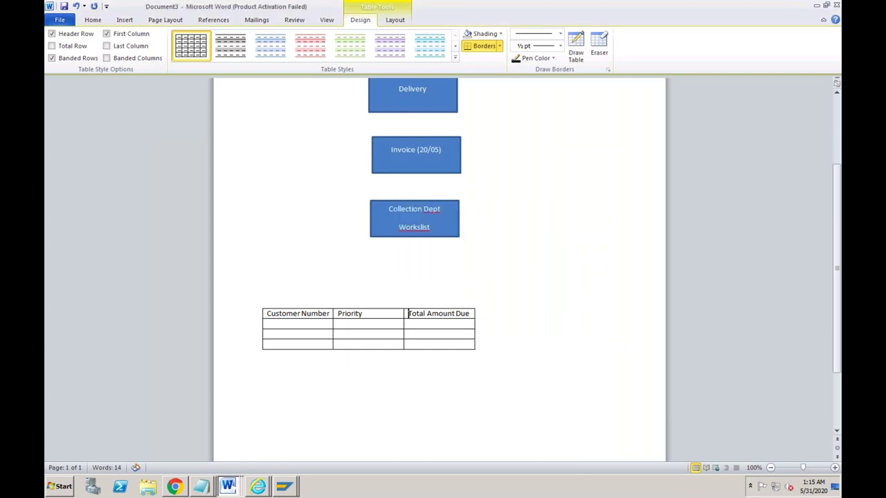
drag(258, 305, 446, 285)
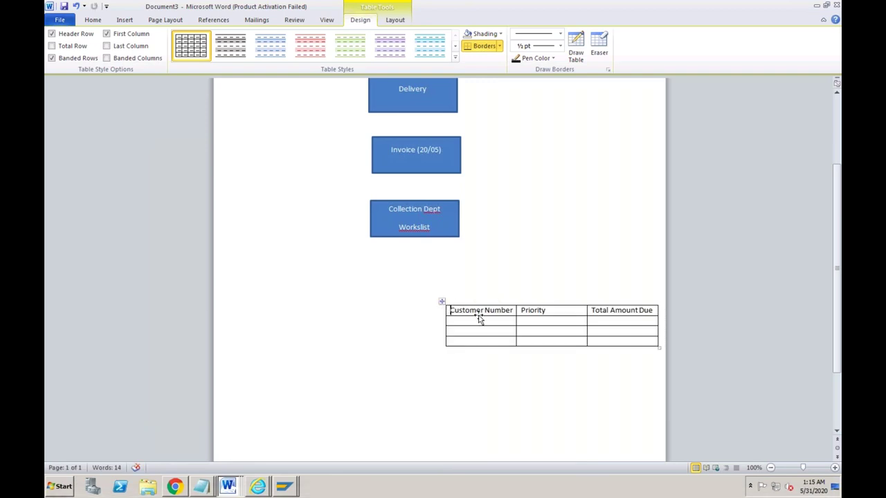
Step: Number the three data rows consecutively in the Customer Number column
text(1)
click(470, 333)
text(2)
key(Down)
text(3)
Step: Fill the Priority column with Very High for the first customer and Low for the other two
click(524, 321)
text(Ve)
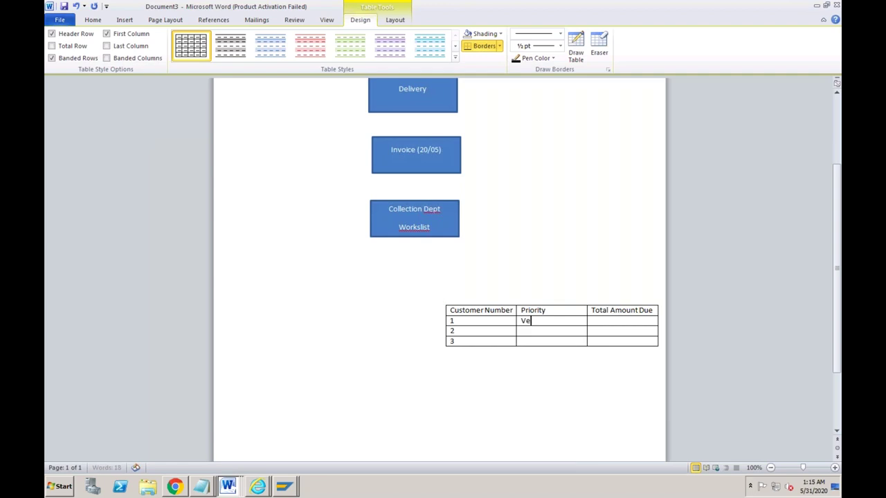
text(ry High)
click(532, 331)
text(Low)
click(524, 340)
text(Low)
Step: Fill the Total Amount Due column with 1000, 23213 and 121321 from the first customer to the third
click(616, 320)
text(1000)
click(592, 331)
text(23213)
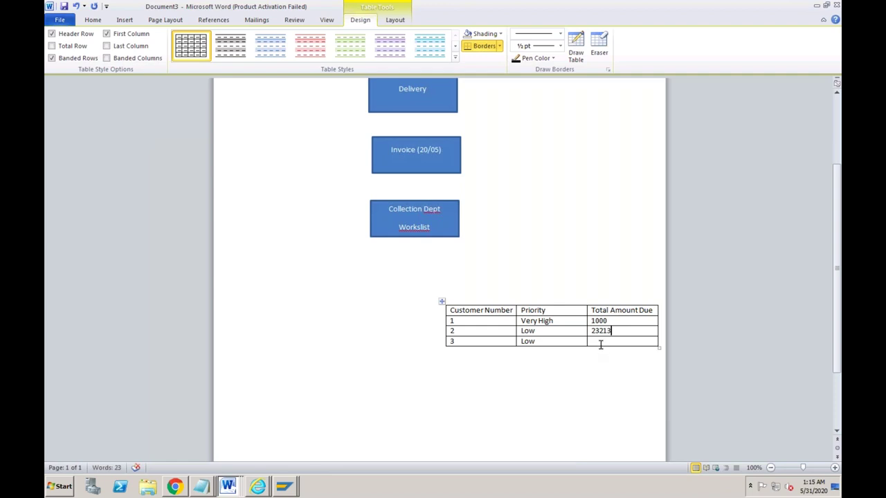
key(Down)
text(121321)
click(540, 408)
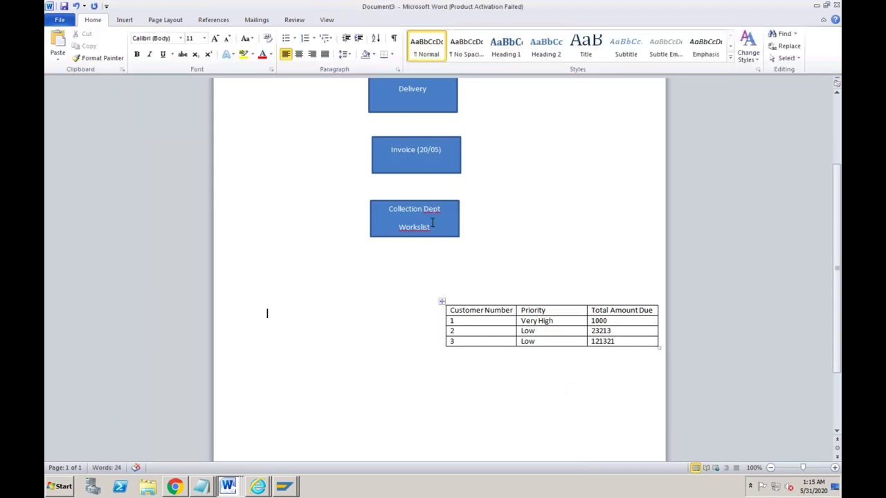
Step: Examine the first customer's priority and total amount due in relation to the Collection Dept worklist box
click(468, 323)
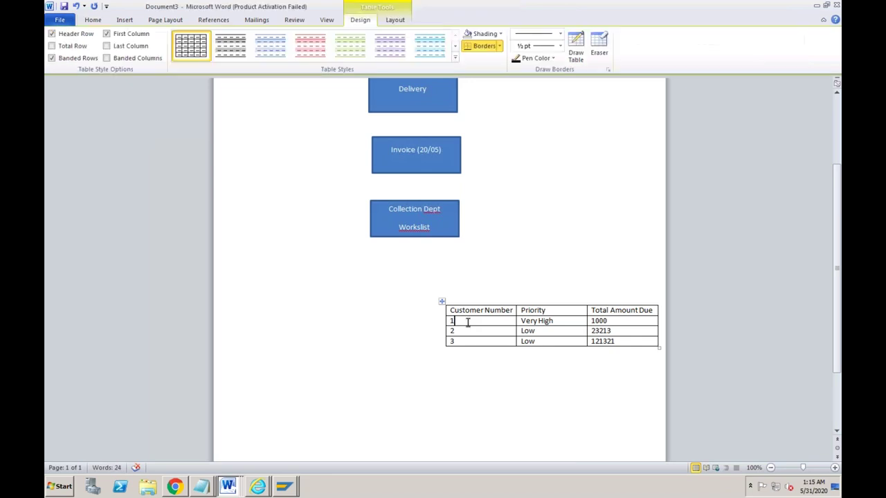
key(Tab)
key(Tab)
key(Right)
click(554, 321)
click(441, 230)
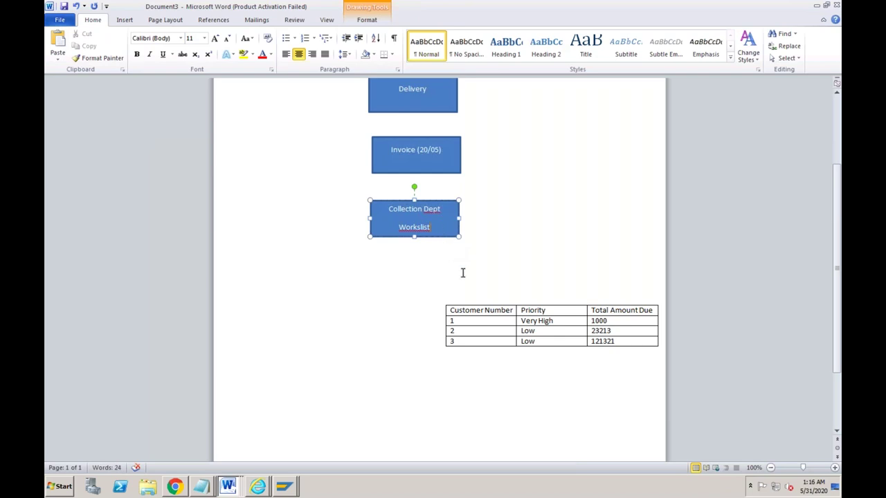
click(554, 320)
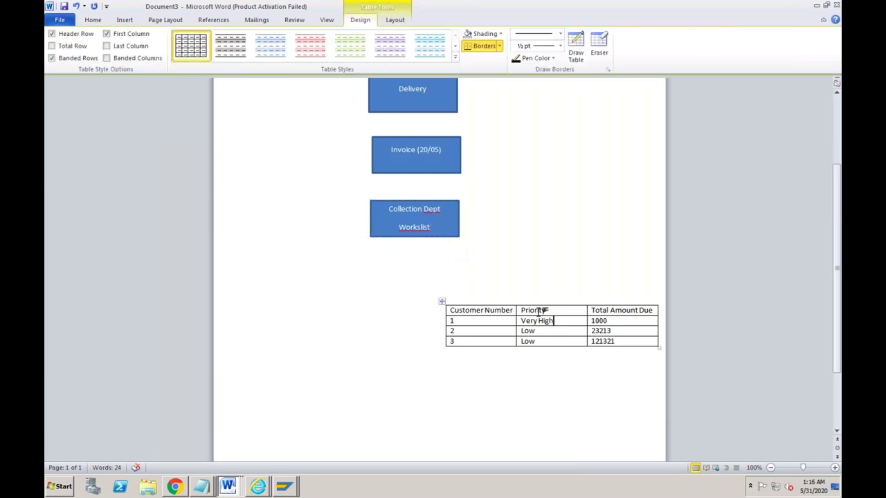
click(477, 321)
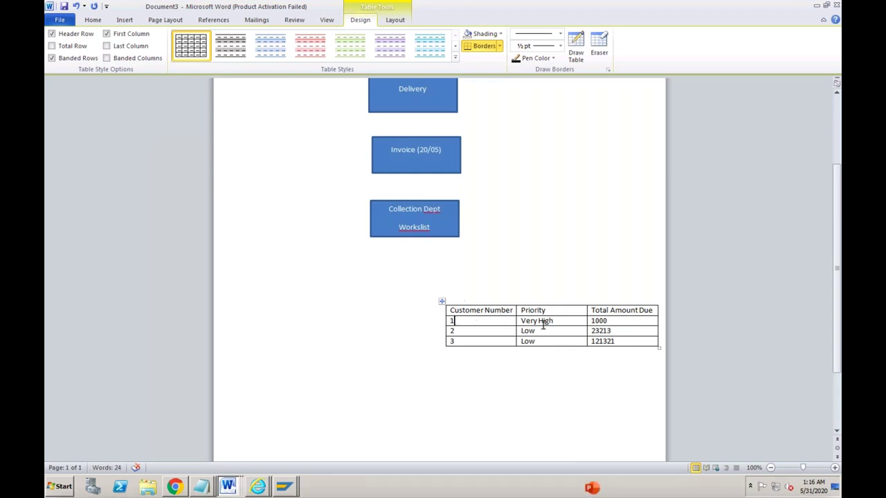
drag(607, 322, 589, 321)
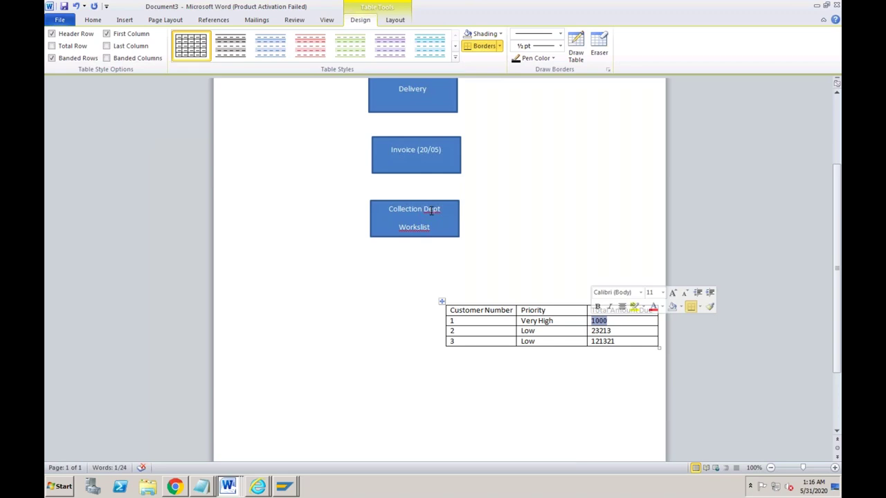
Step: Duplicate the Collection Dept box, place the copy below and to its left, and replace its text with Promise to Pay
click(267, 200)
click(414, 218)
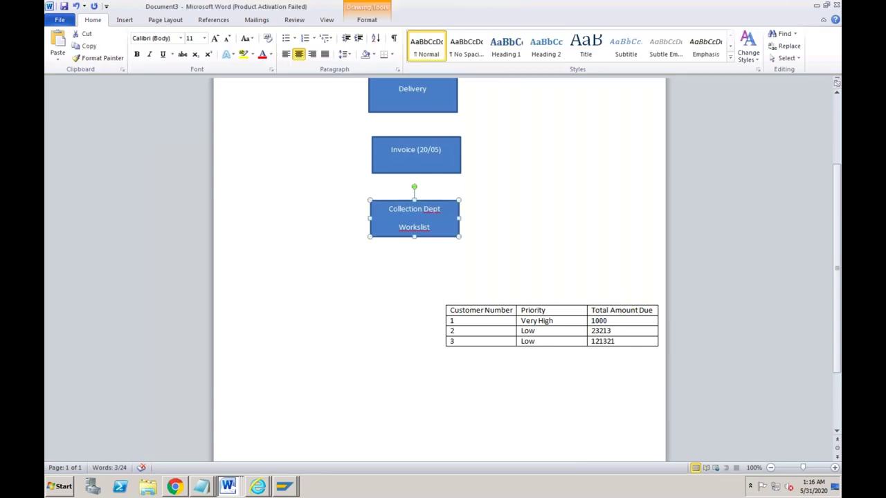
key(ctrl+v)
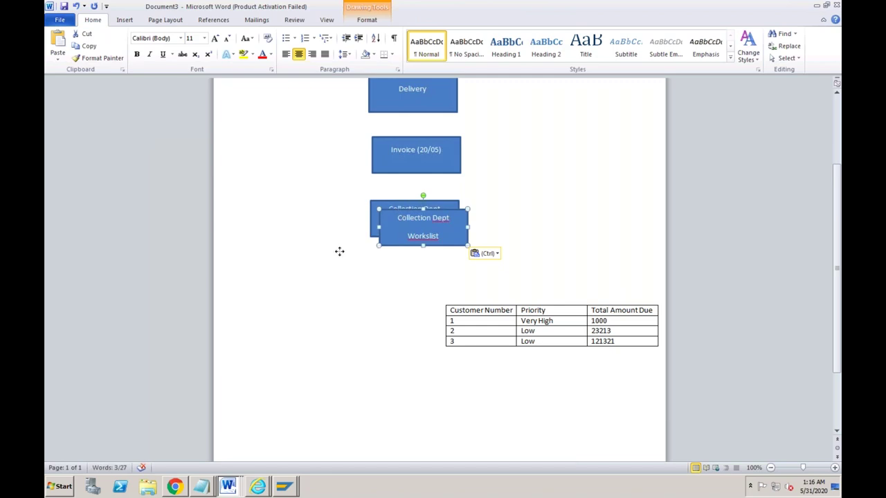
drag(340, 251, 290, 278)
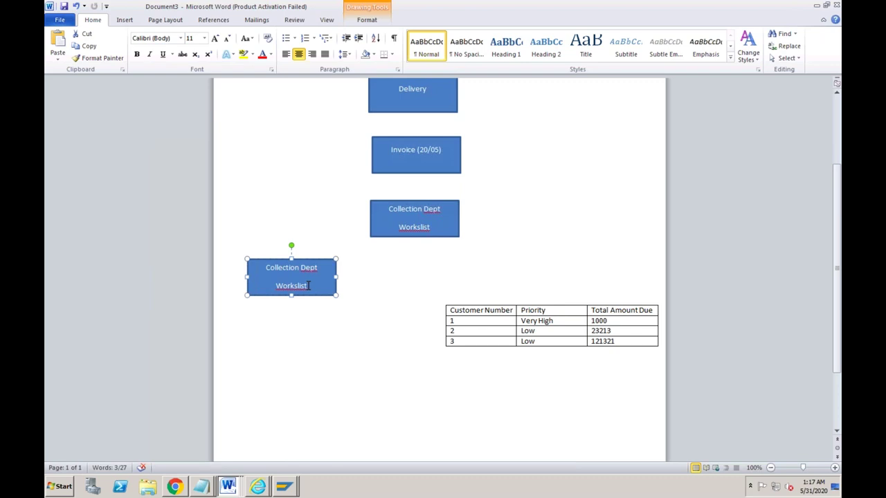
text(Pr)
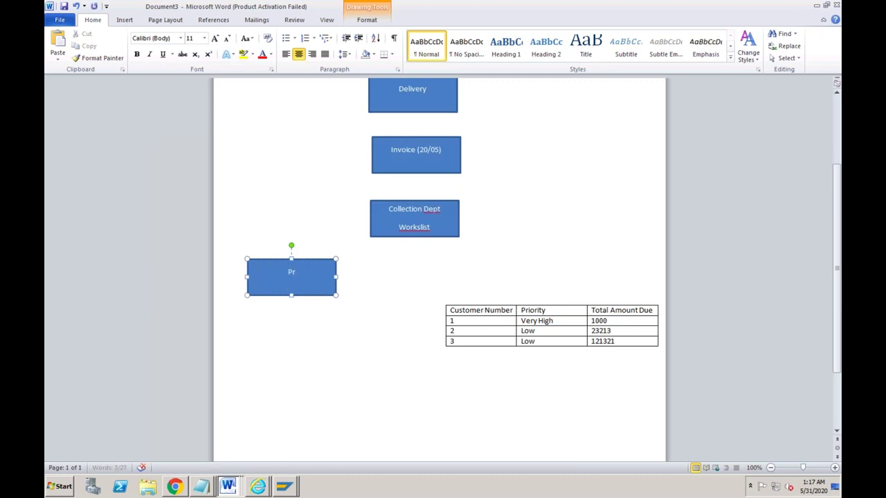
text(omise to Pay)
click(401, 339)
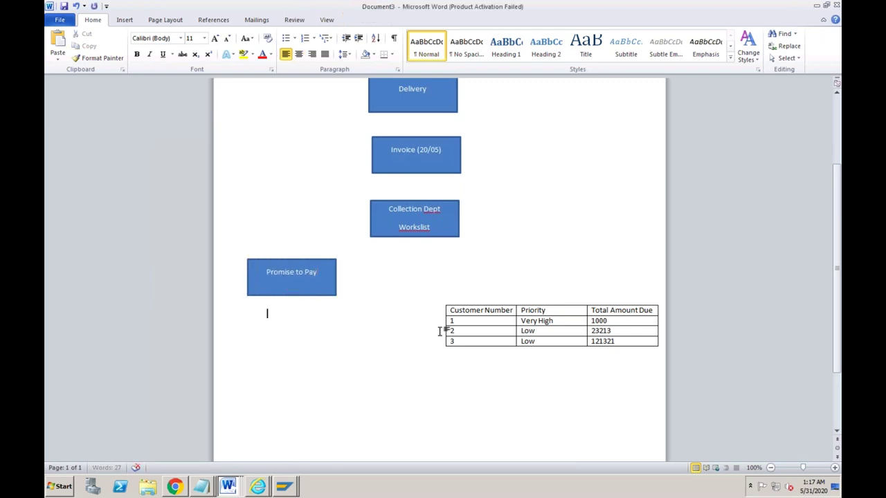
click(485, 320)
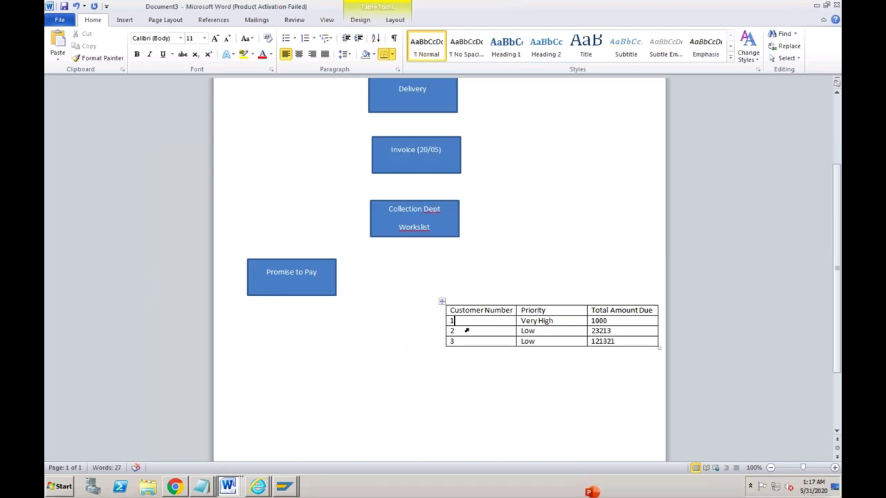
click(462, 331)
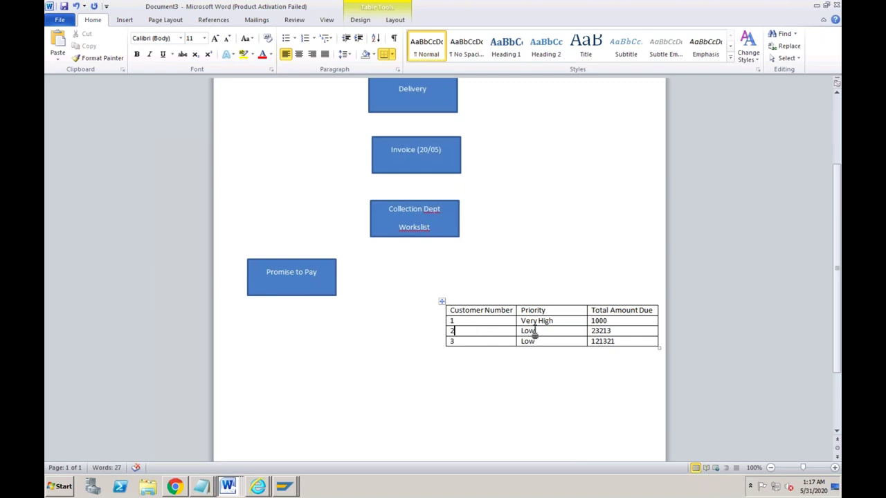
click(612, 331)
click(400, 215)
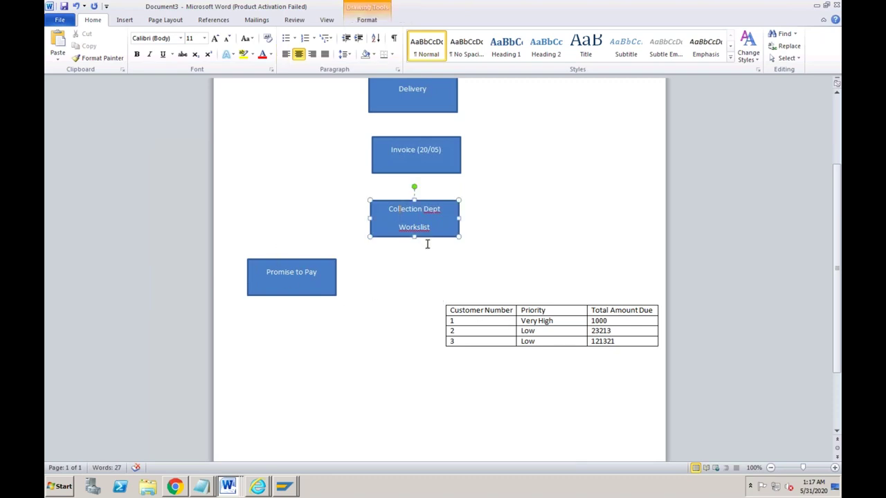
click(465, 331)
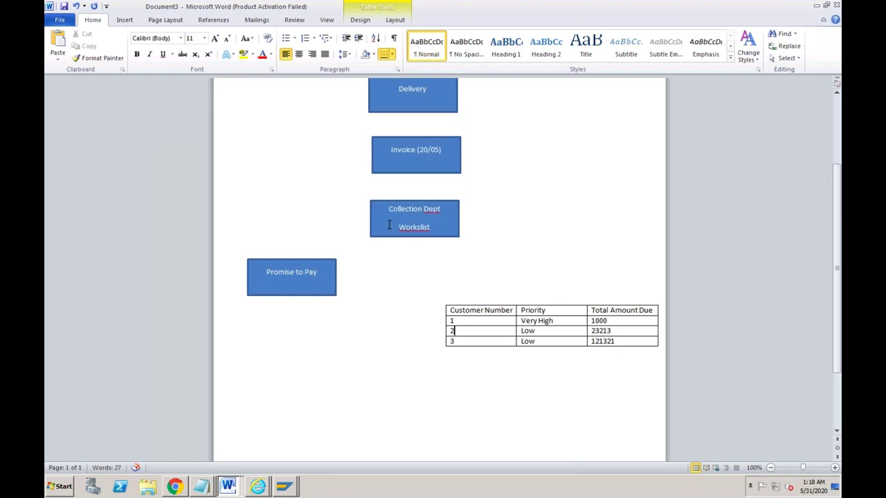
Step: Duplicate the Promise to Pay box and place the copy beside it, directly below the Collection Dept box
click(316, 260)
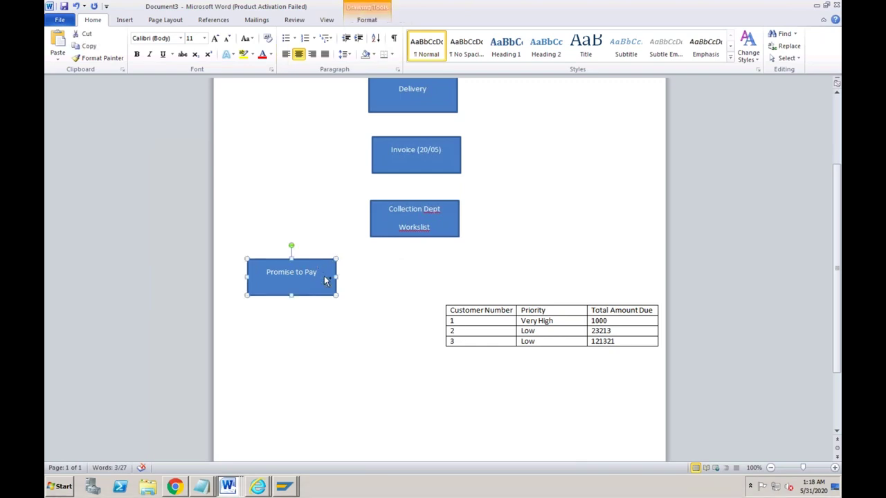
key(ctrl+v)
mouse_move(413, 265)
mouse_down()
mouse_move(438, 265)
mouse_move(423, 249)
mouse_move(409, 265)
mouse_up()
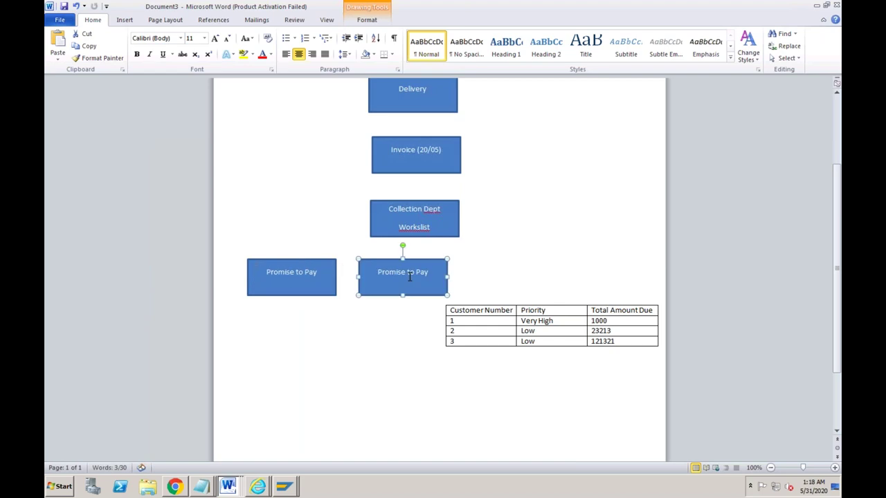
click(409, 273)
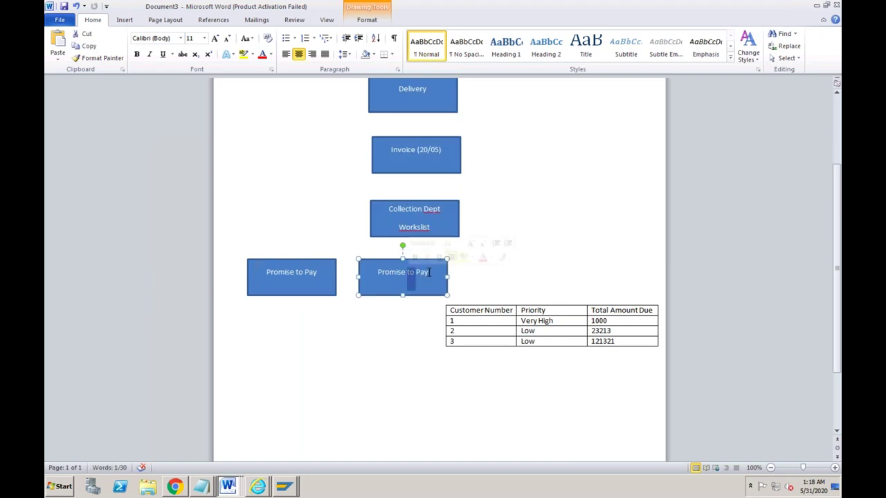
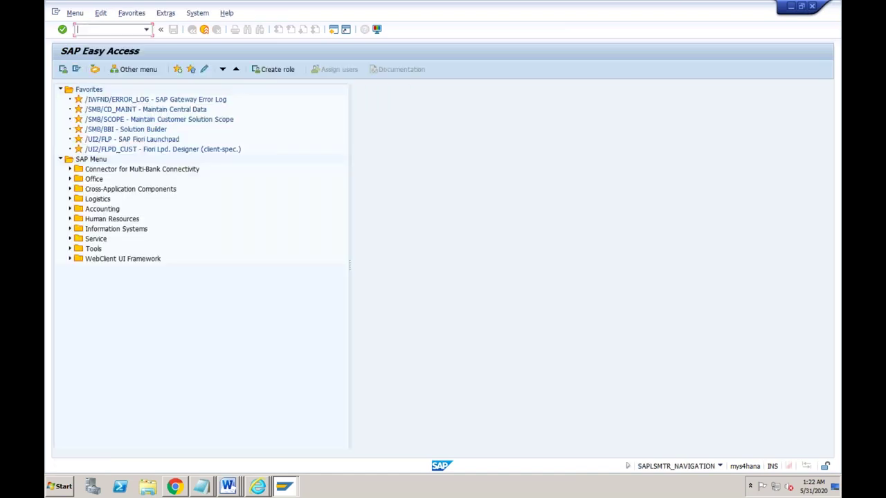
Step: In SAP, run transaction spro and display the SAP Reference IMG
text(spro)
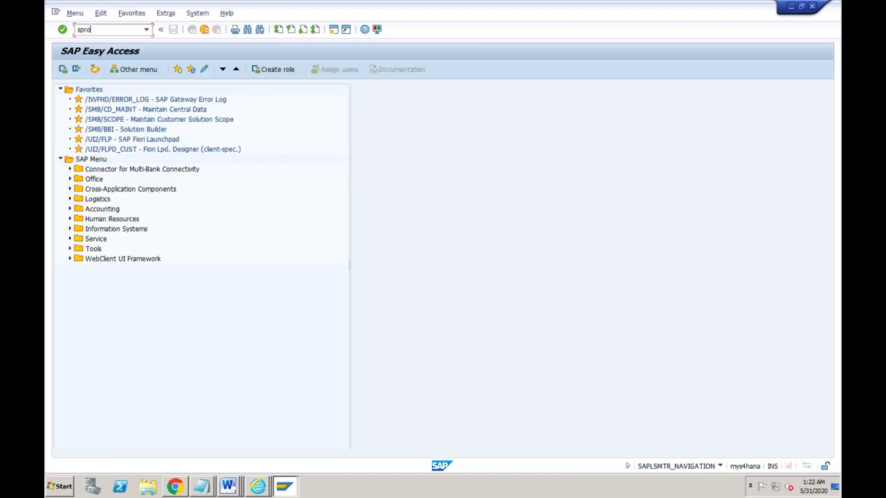
key(Return)
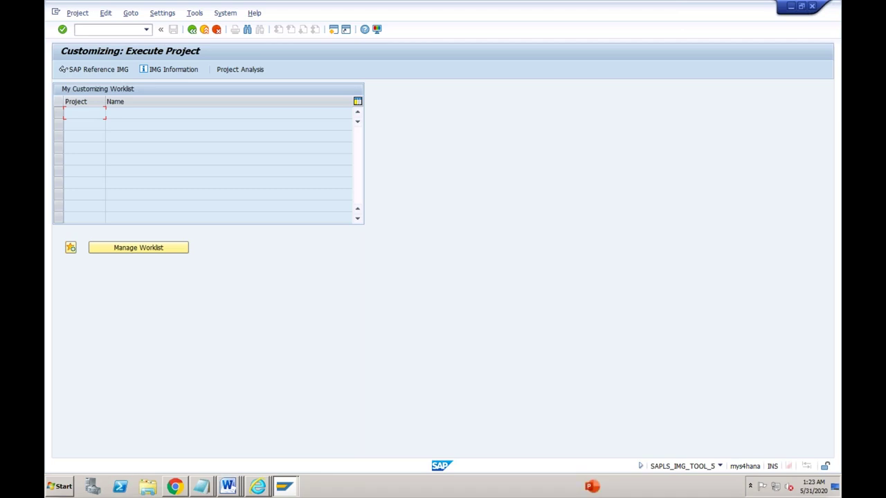
click(111, 72)
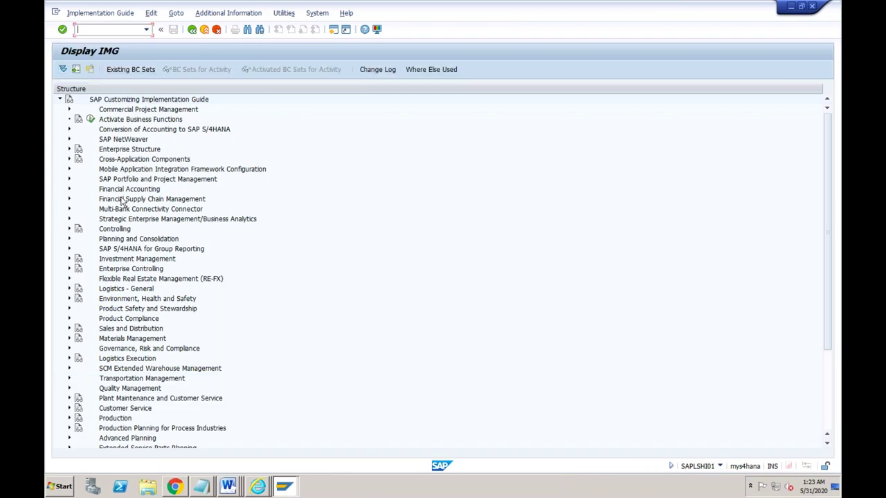
Step: Expand Financial Supply Chain Management and its Collections Management node in the implementation guide
click(69, 199)
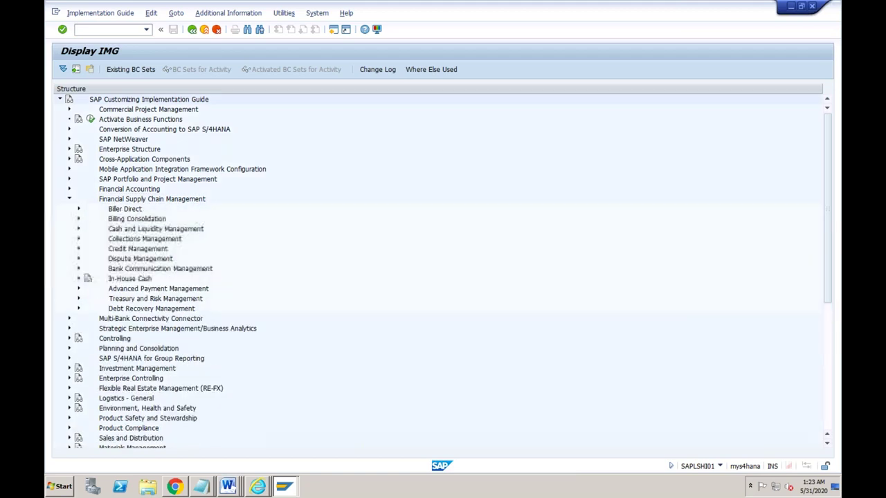
click(135, 241)
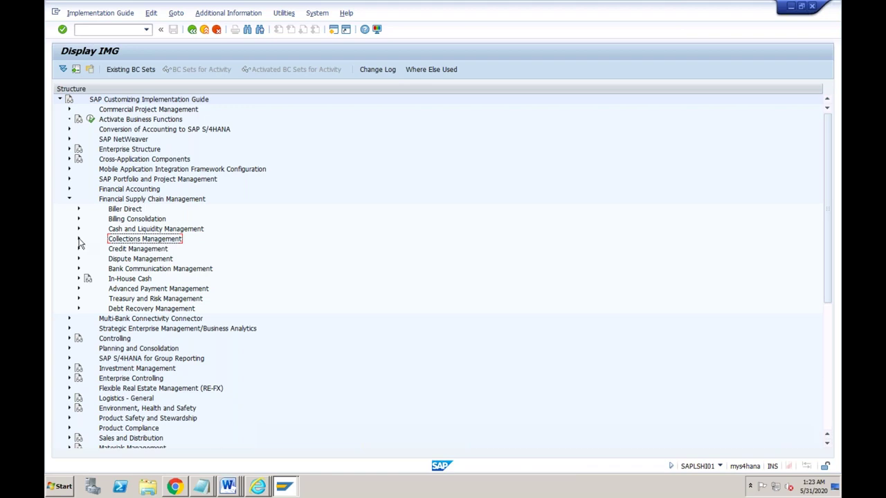
double_click(157, 242)
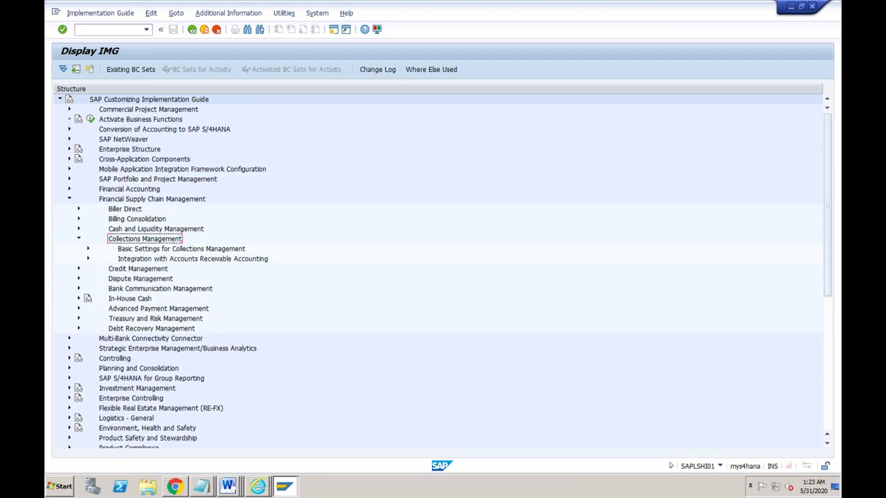
Step: Examine the subnodes of Credit Management alongside those of Collections Management, and collapse Credit Management again
click(78, 270)
click(138, 280)
click(137, 288)
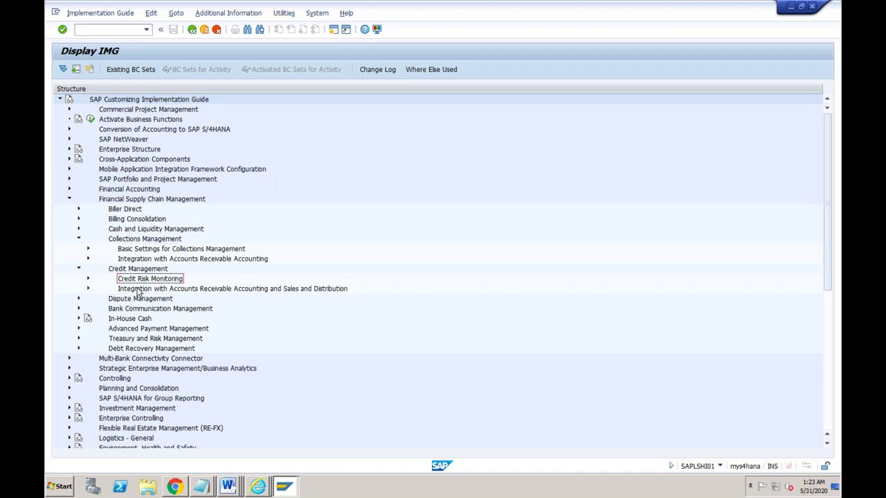
click(144, 250)
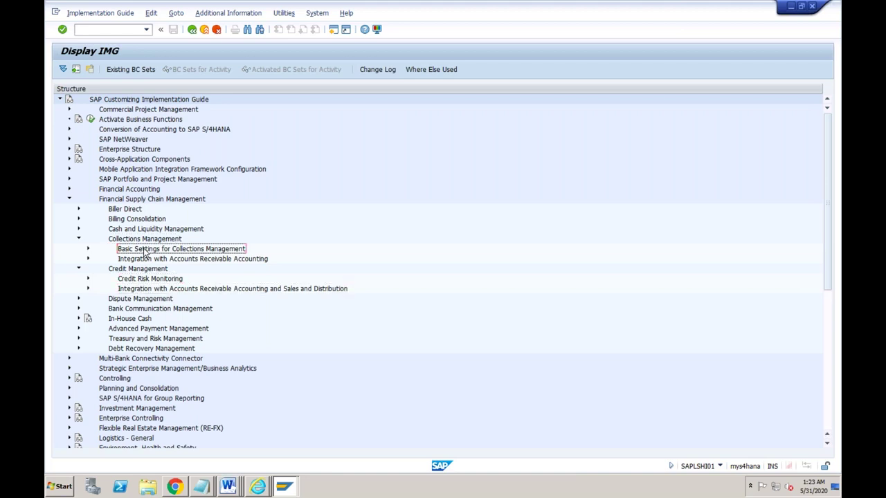
click(144, 259)
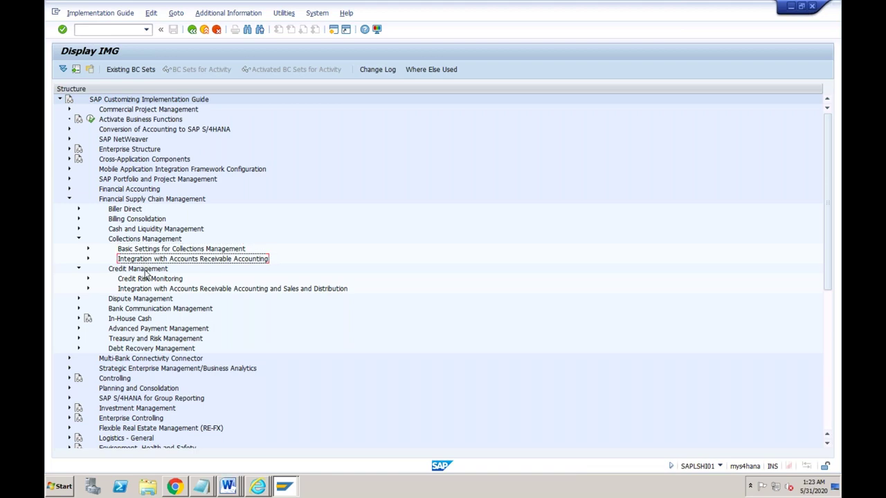
click(145, 289)
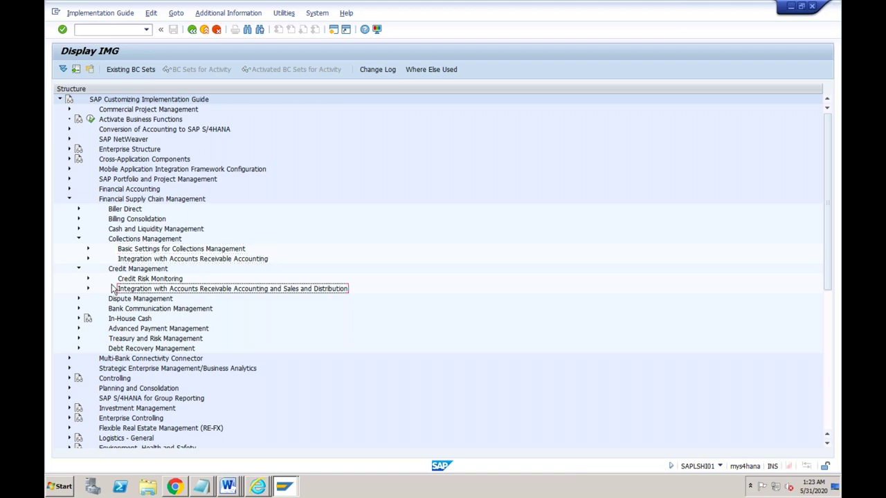
click(80, 270)
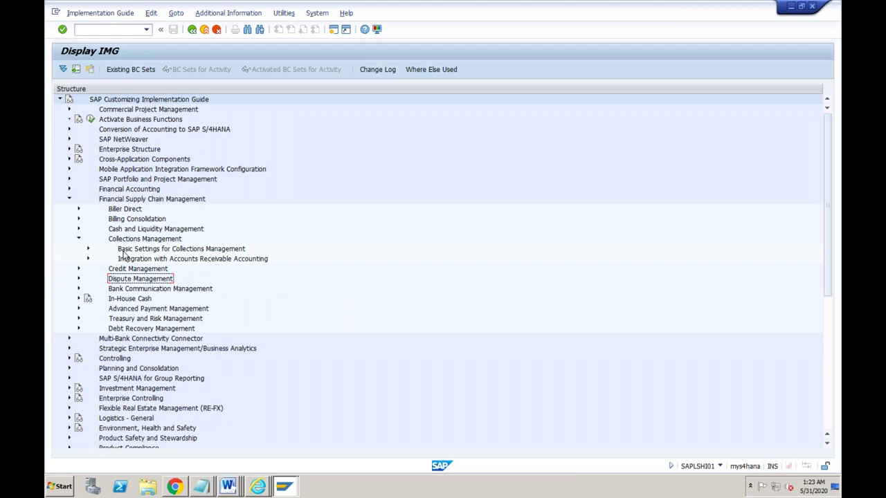
click(128, 250)
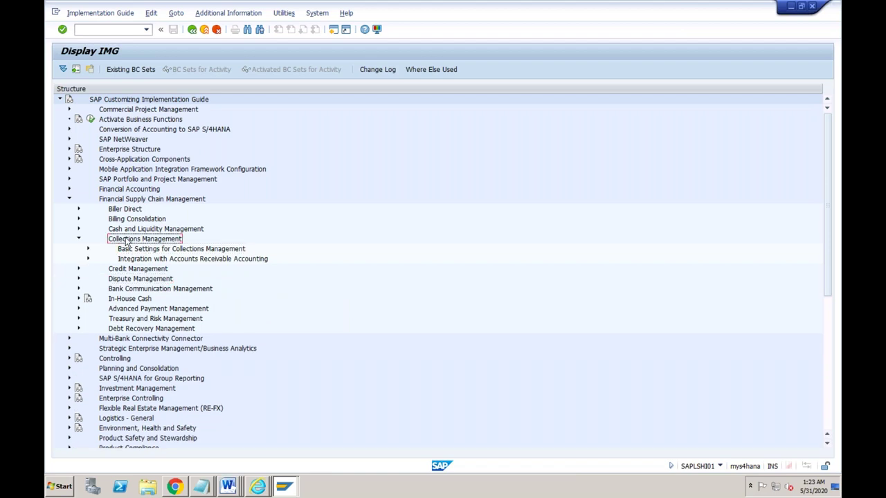
click(128, 260)
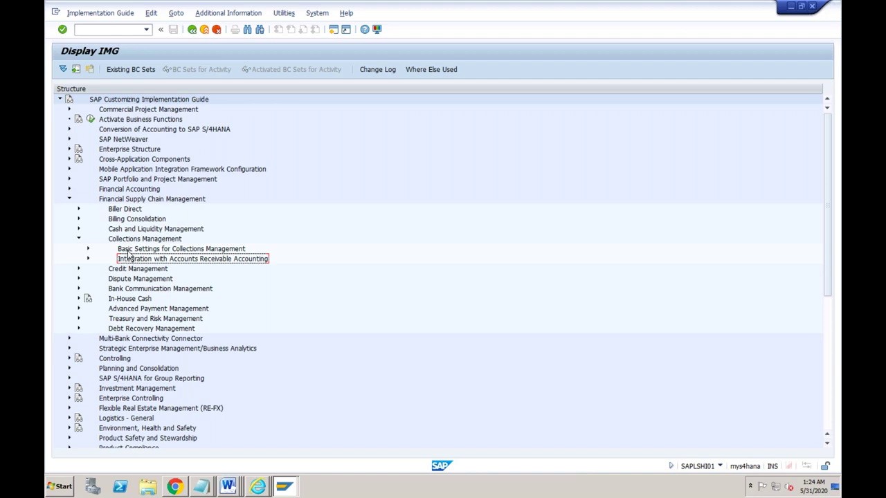
Step: Under Basic Settings for Collections Management, expand Basic Data and execute Define Company Codes for SAP Collections Management
click(128, 251)
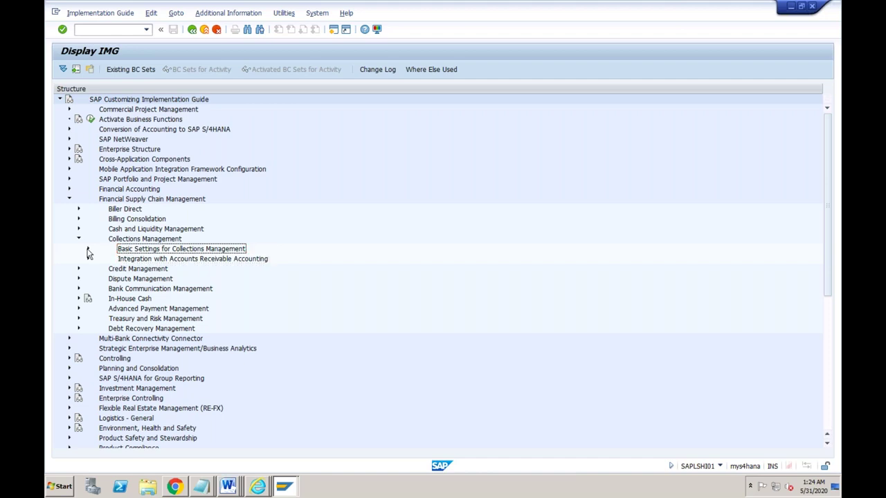
click(88, 252)
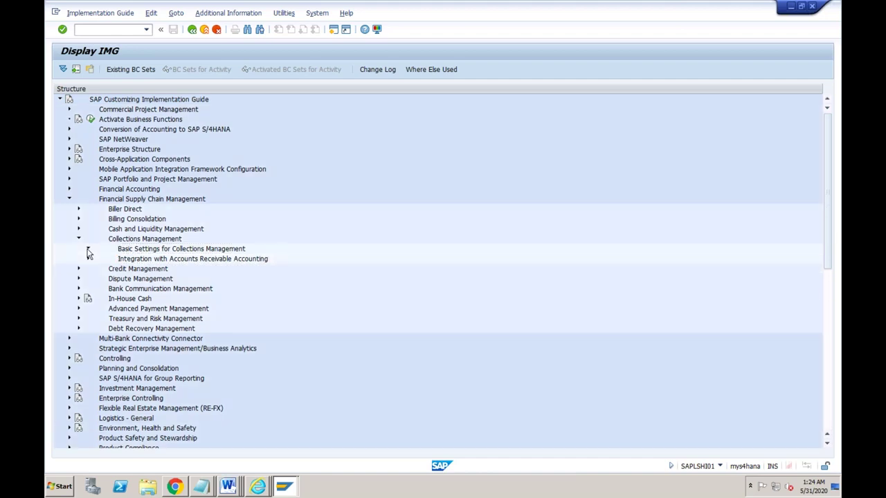
click(146, 271)
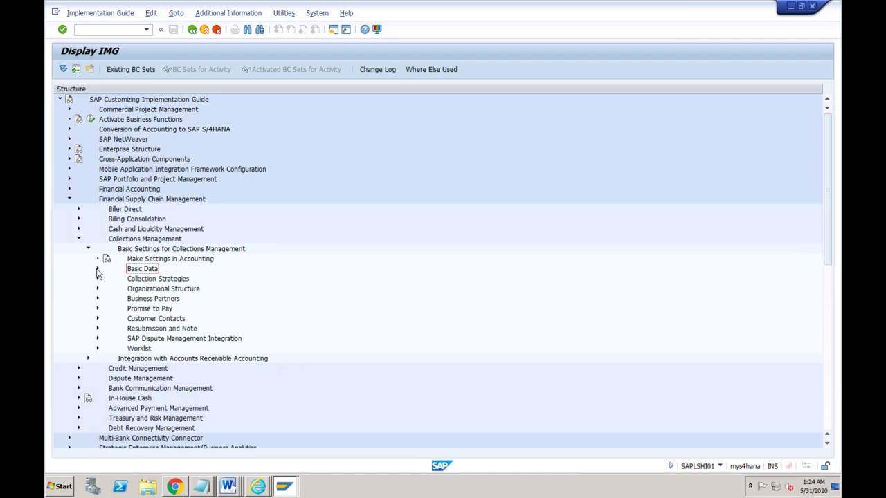
click(98, 269)
click(173, 281)
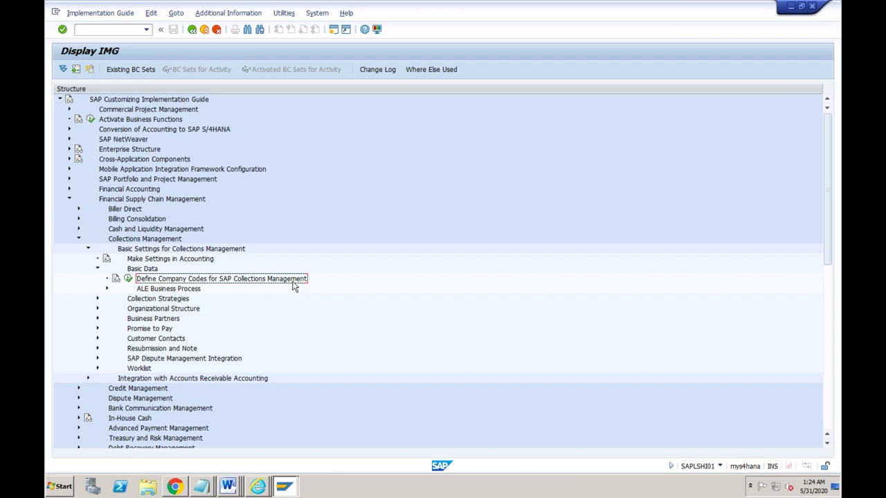
click(129, 278)
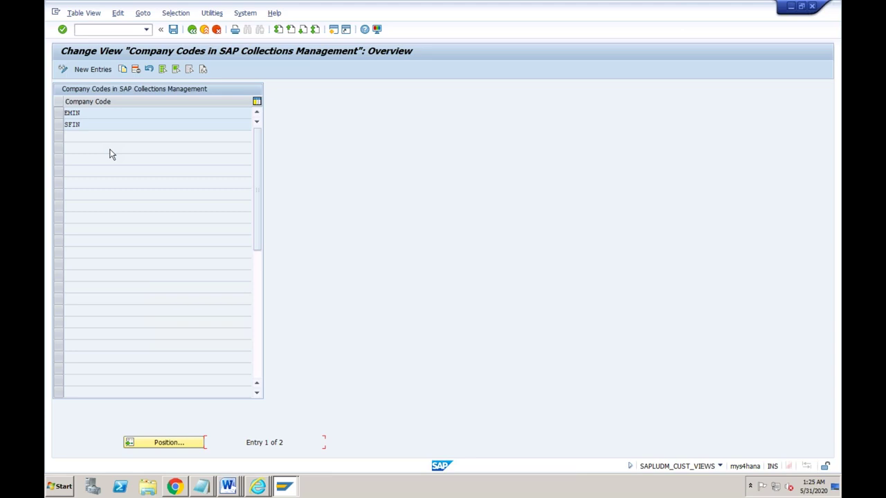
Step: Add company code FSCM as a new collections management entry, save it and return to the implementation guide
click(89, 72)
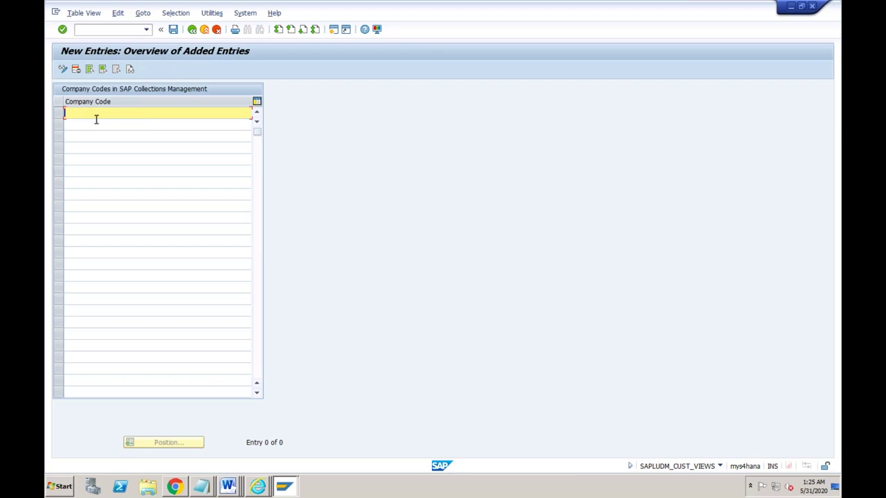
text(FSCM)
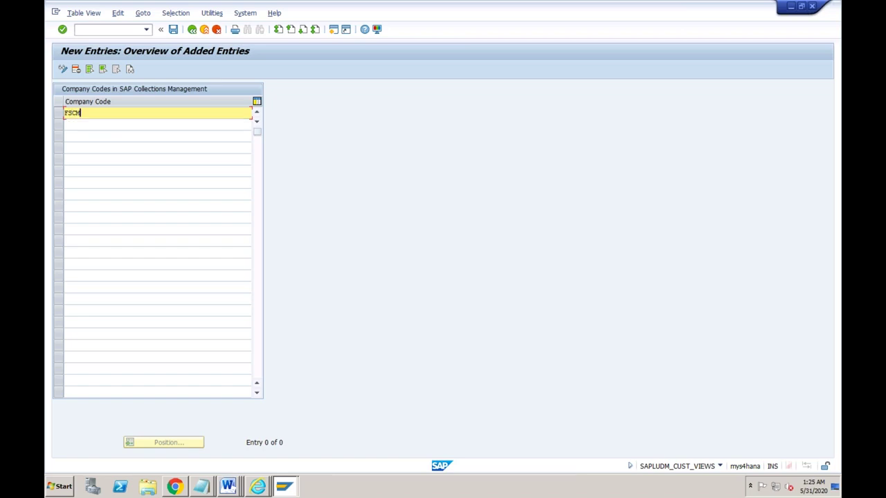
key(Return)
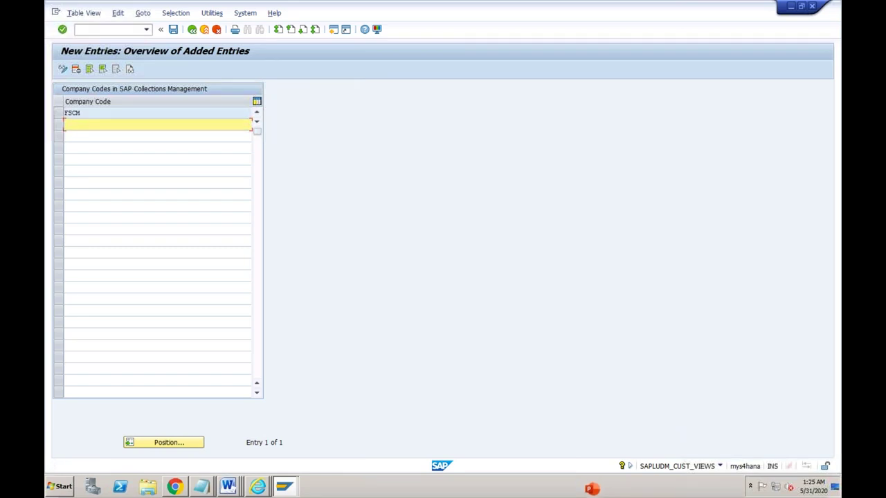
click(173, 31)
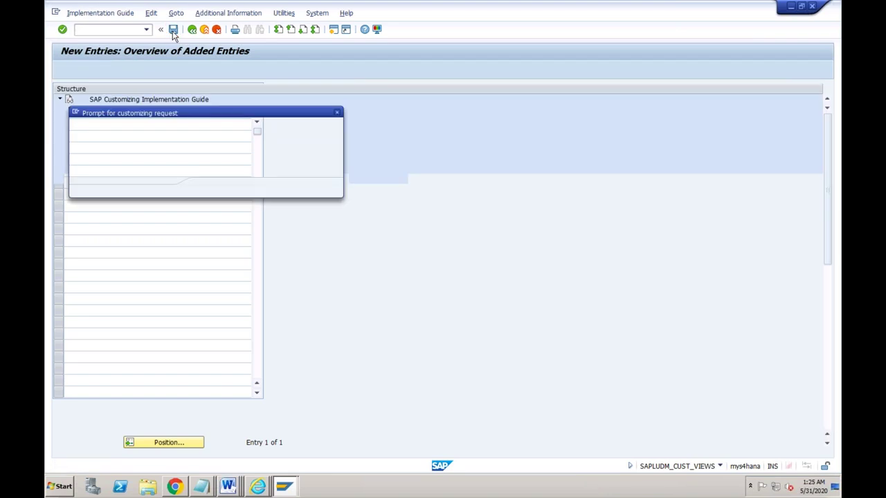
click(192, 32)
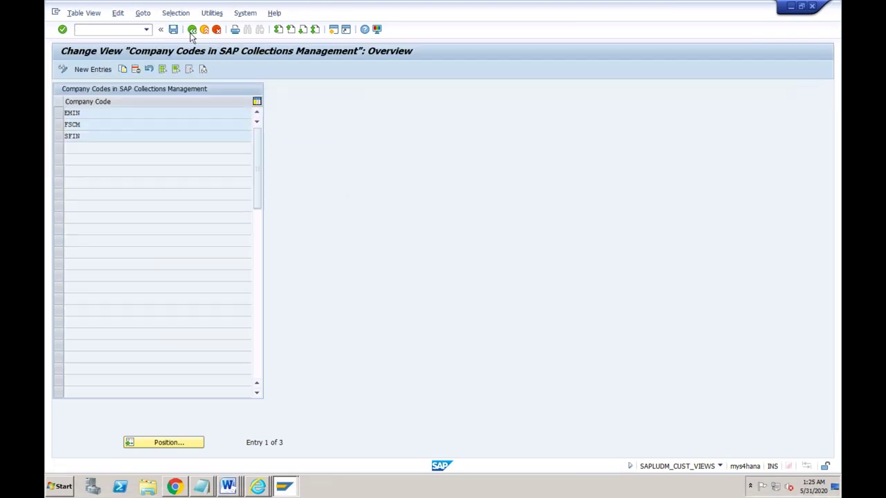
click(192, 30)
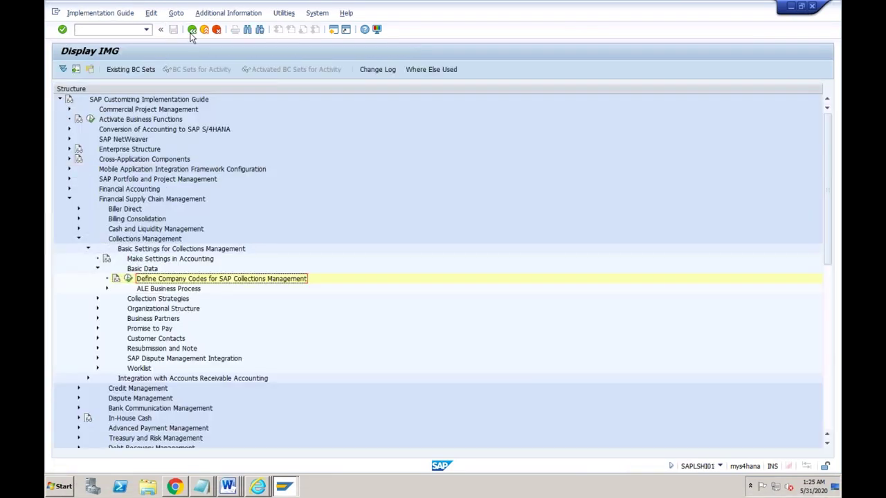
Step: Collapse Basic Data, expand Collection Strategies and execute the Process Strategies activity
click(98, 268)
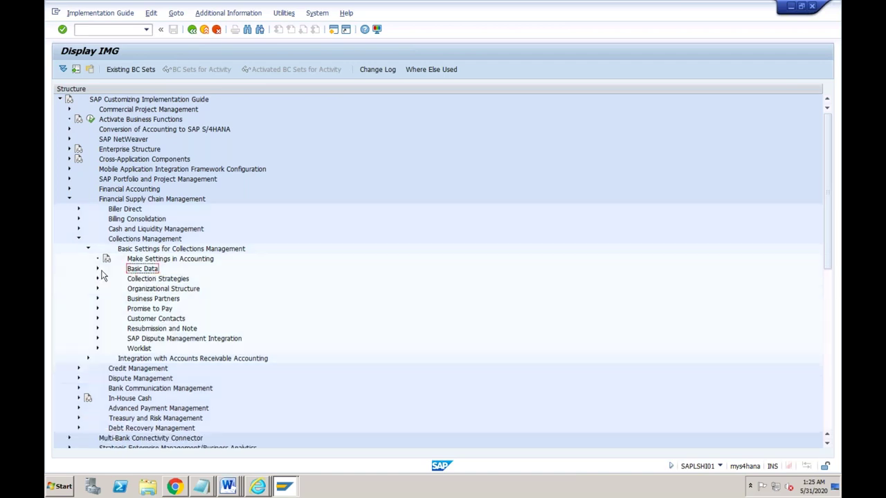
click(135, 280)
click(97, 280)
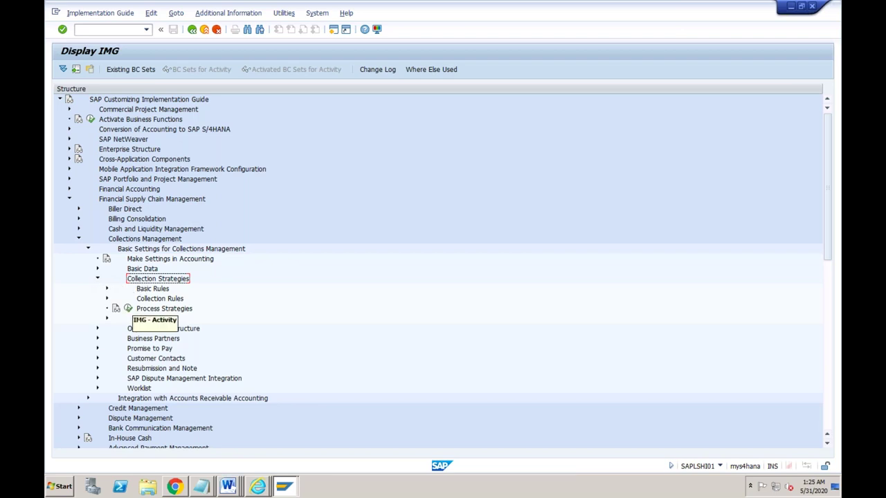
click(128, 308)
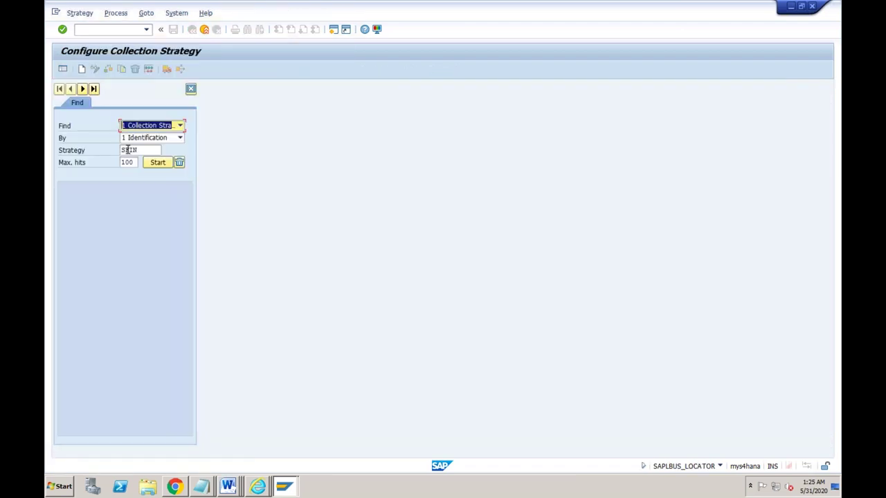
Step: Search for collection strategies with the Strategy field cleared, and display SAMPLE0001 with its assigned rules
double_click(118, 150)
key(BackSpace)
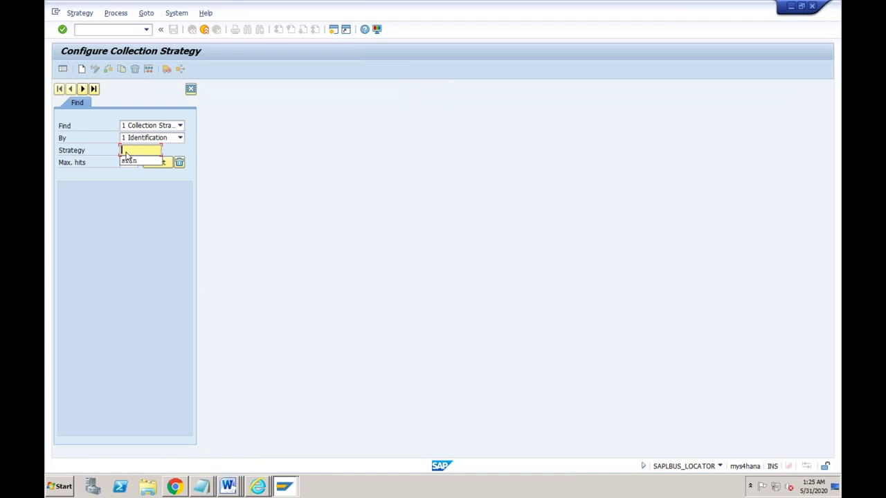
click(164, 164)
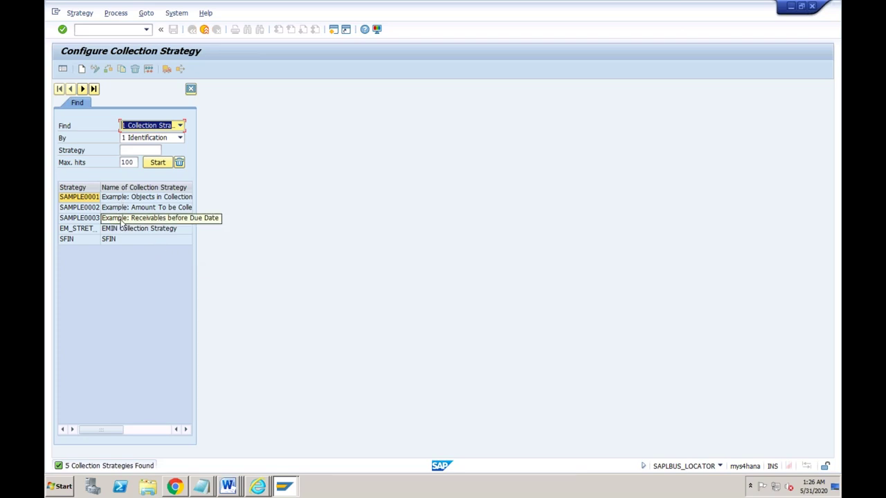
click(107, 198)
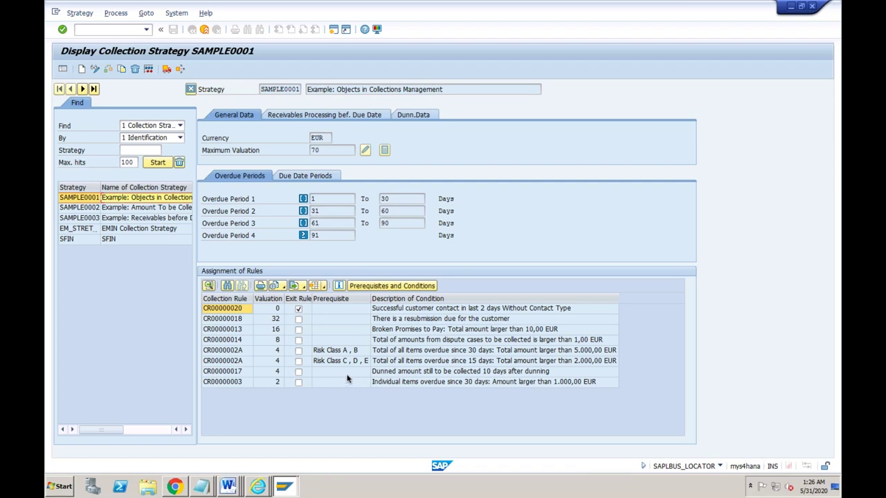
Step: Switch to Word's Document3 flow diagram and review the Invoice (20/05) and Collection Dept Workslist boxes
click(232, 489)
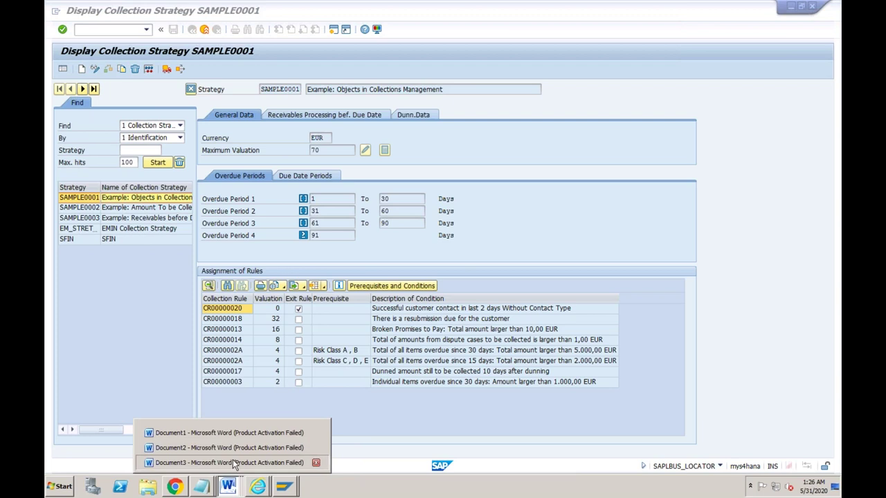
click(234, 463)
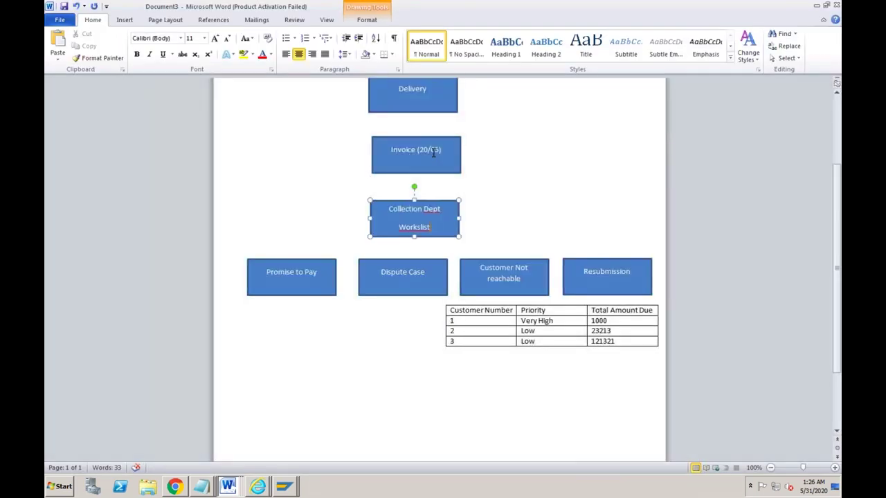
drag(440, 165, 398, 151)
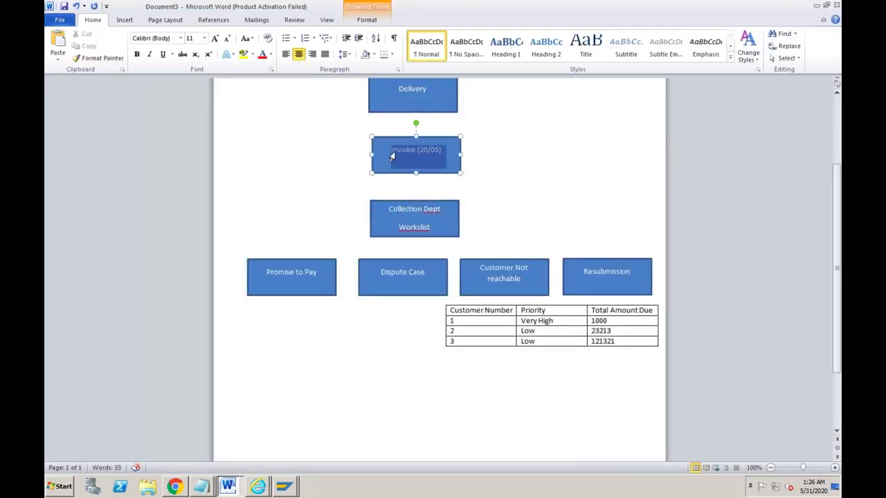
drag(431, 229, 390, 199)
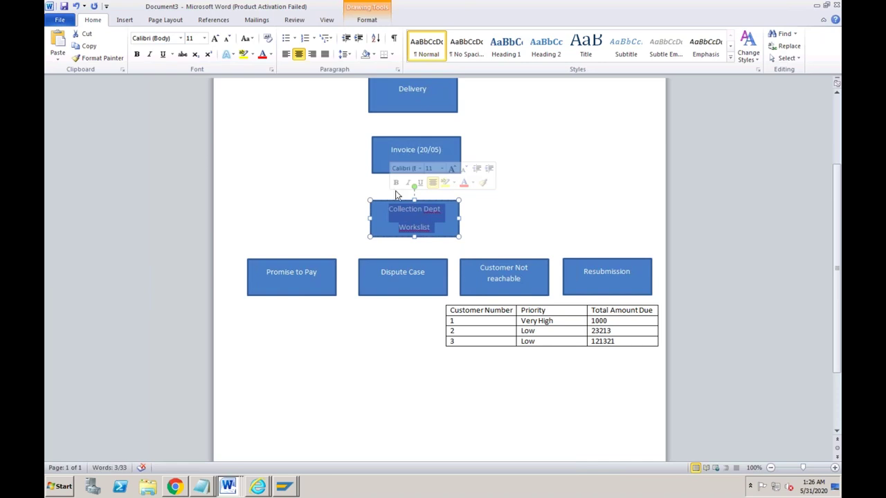
click(374, 166)
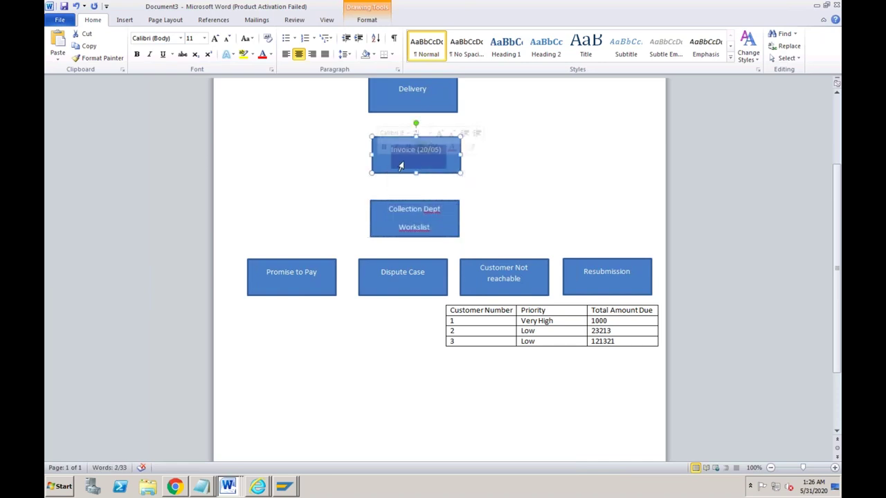
click(498, 169)
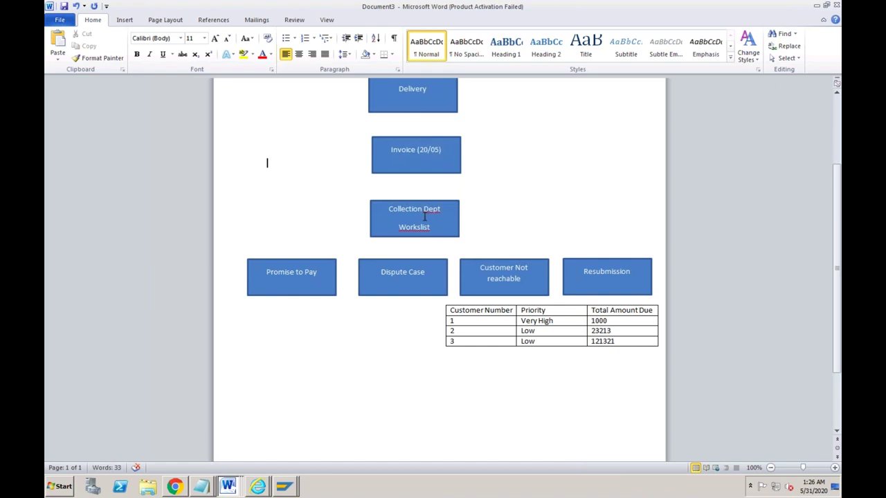
click(443, 153)
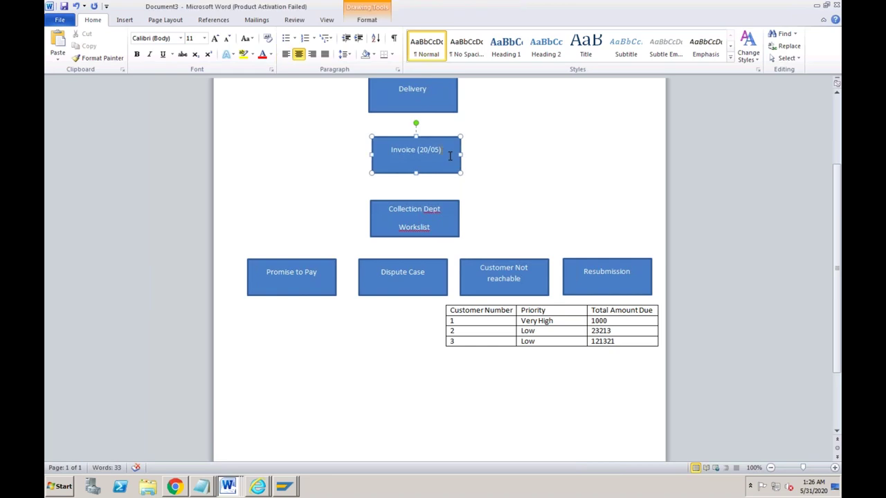
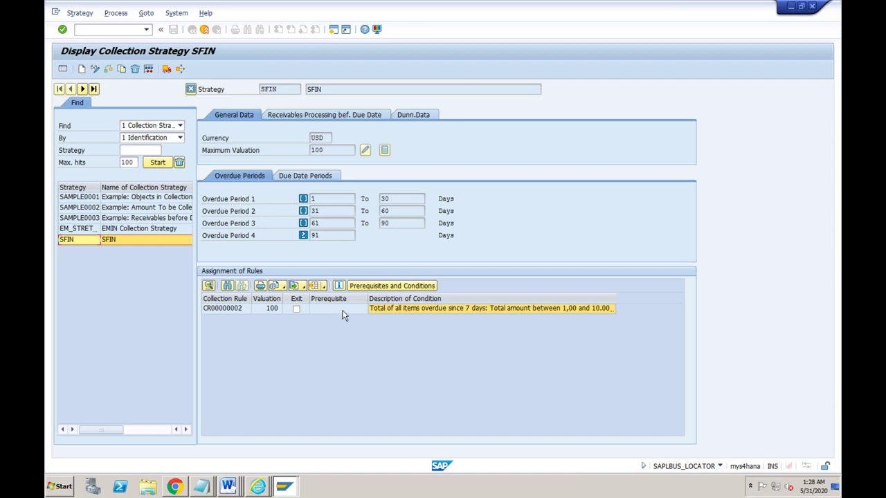
Step: Display the conditions of collection rule CR00000002 in strategy SFIN, examine the item total range and days overdue, and close them
click(224, 308)
click(392, 286)
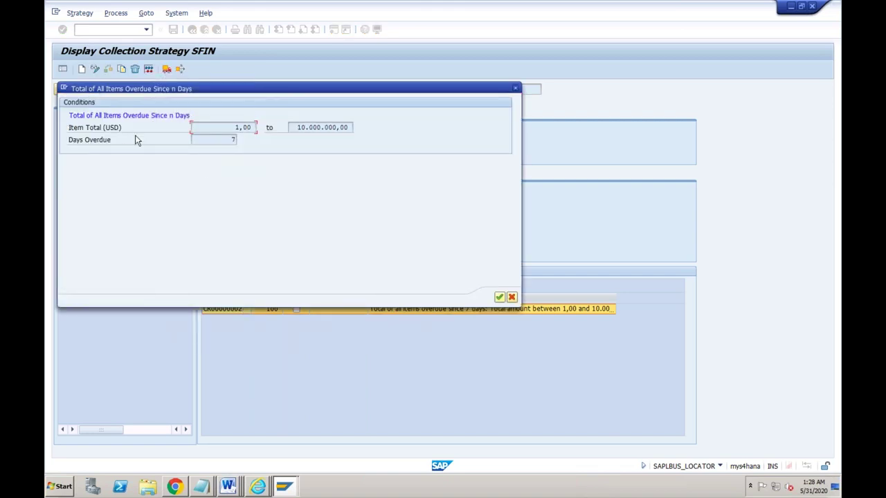
double_click(235, 127)
drag(291, 128, 357, 128)
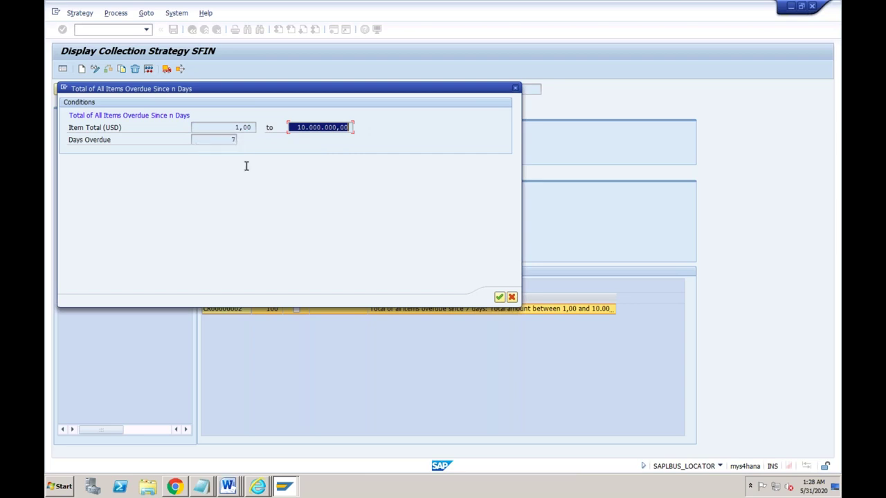
key(Tab)
drag(234, 128, 267, 127)
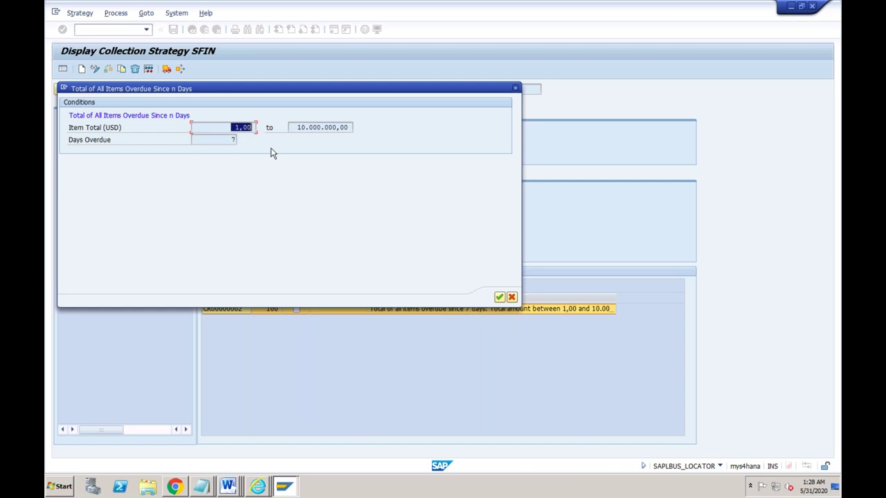
click(232, 140)
click(515, 88)
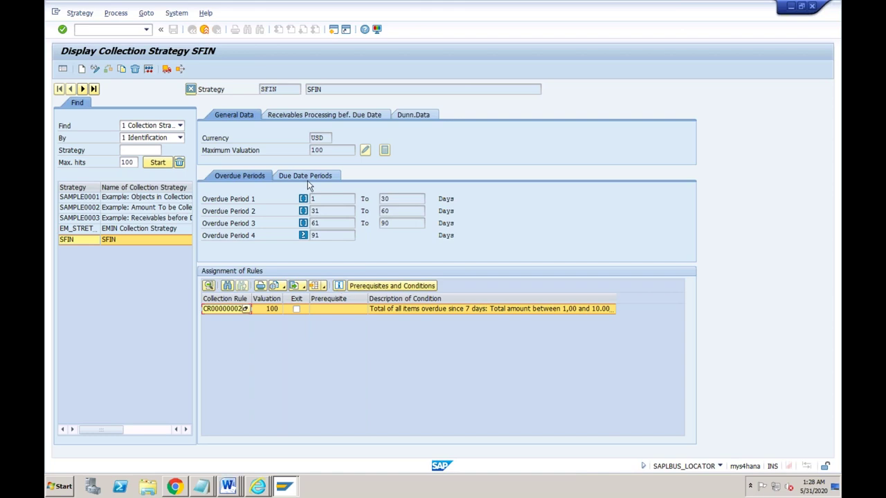
Step: Return to the implementation guide, collapse Collection Strategies and expand Organizational Structure
click(204, 29)
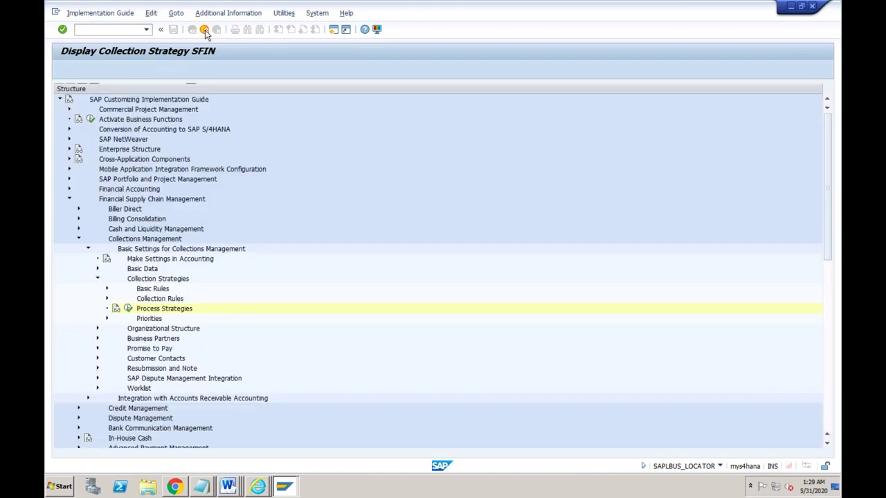
click(98, 279)
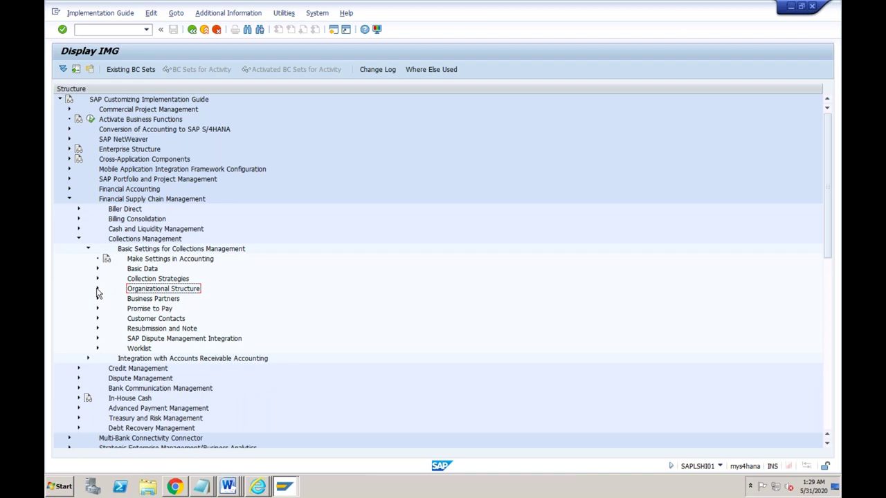
click(98, 290)
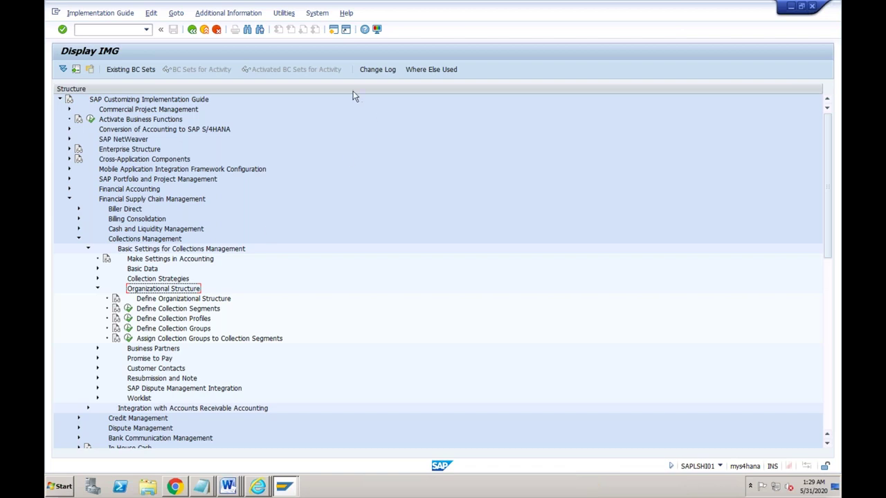
Step: Open a new SAP session and start the business partner transaction bp
click(333, 31)
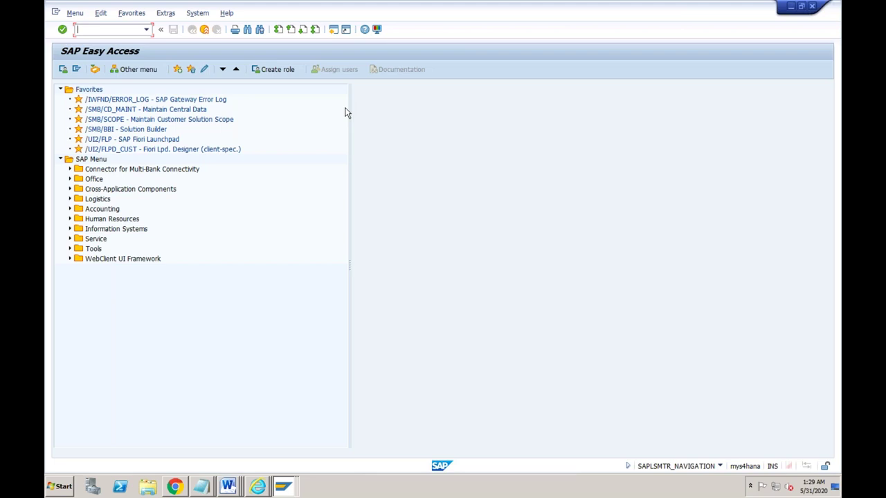
text(bp)
key(Return)
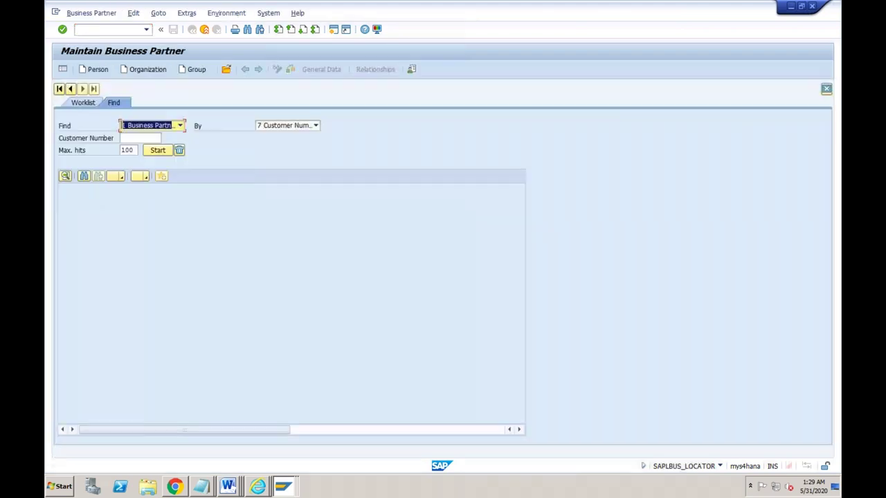
Step: Search for the SFIN test customer by its customer number and display the business partner record
click(135, 138)
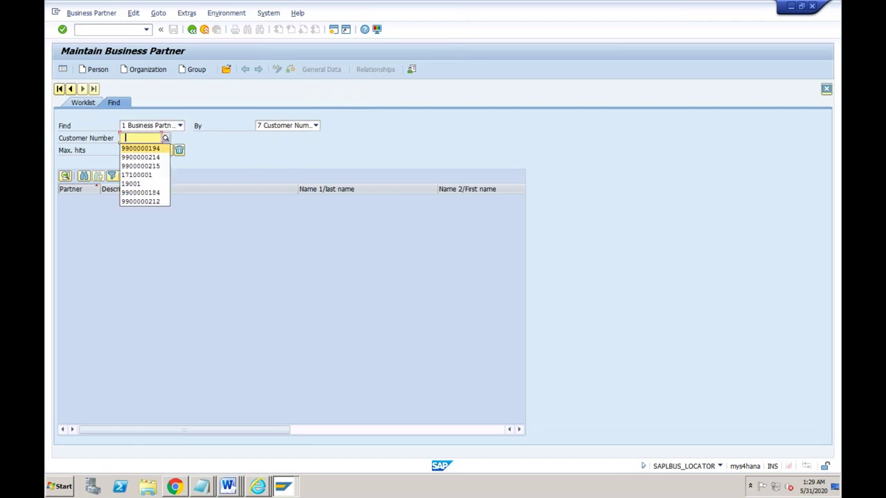
click(140, 144)
click(155, 150)
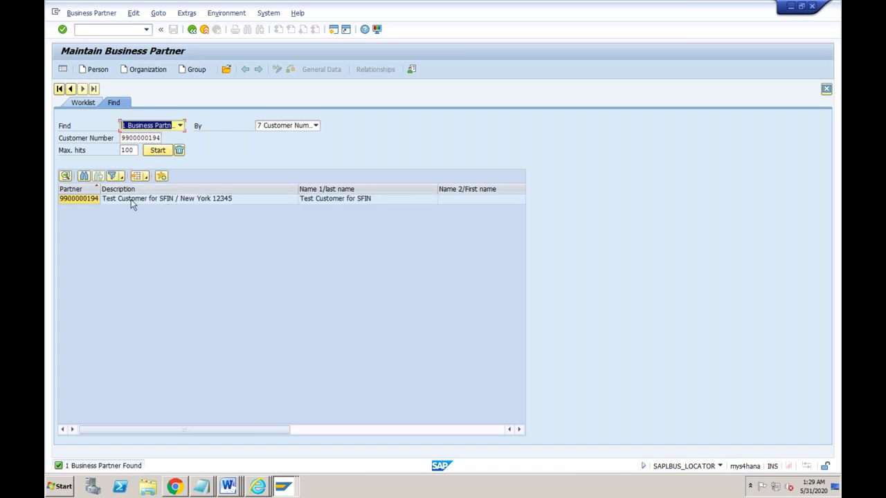
click(130, 199)
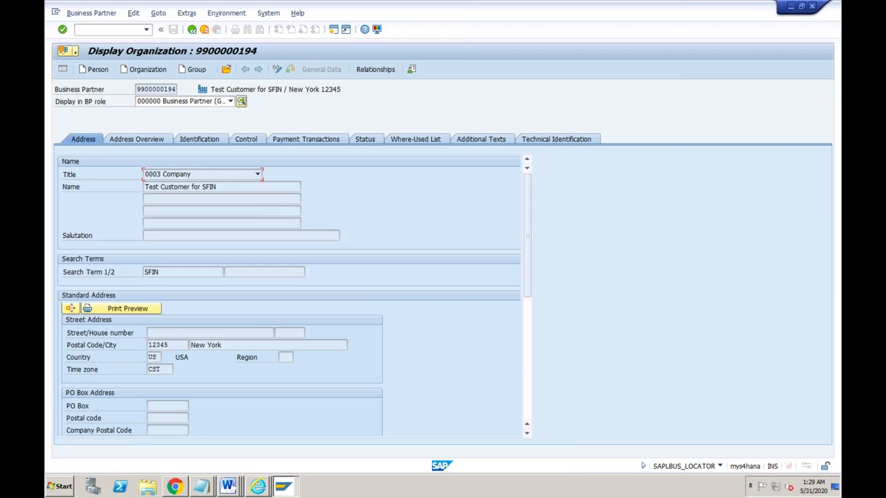
Step: Display the business partner in the UKM000 SAP Credit Management role and locate its credit segment data
click(221, 102)
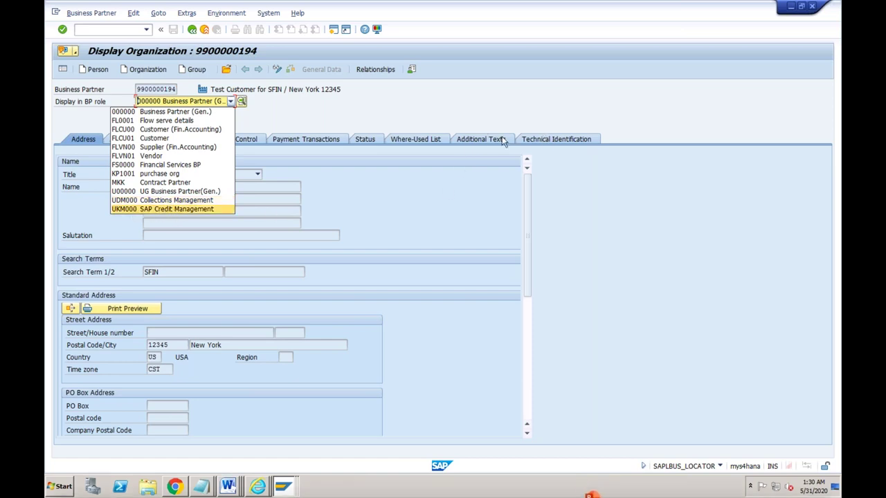
click(158, 209)
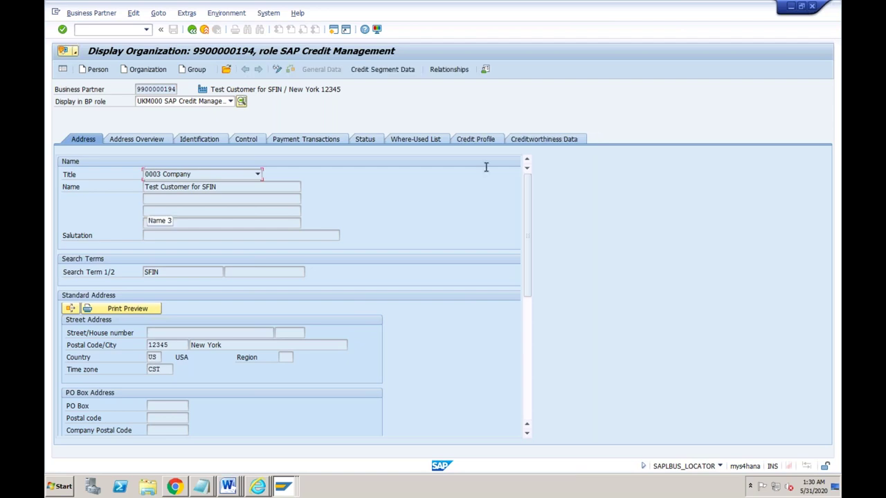
click(394, 68)
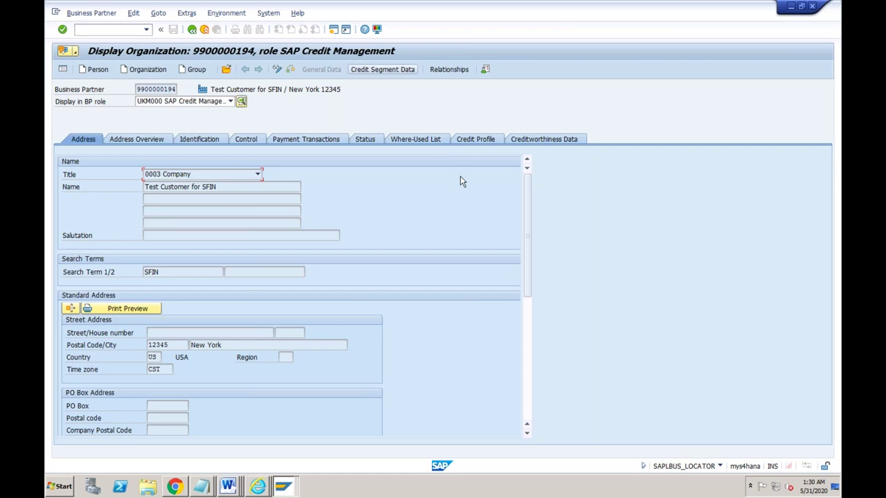
Step: Display the business partner in the UDM000 Collections Management role and show its collection profile
click(204, 103)
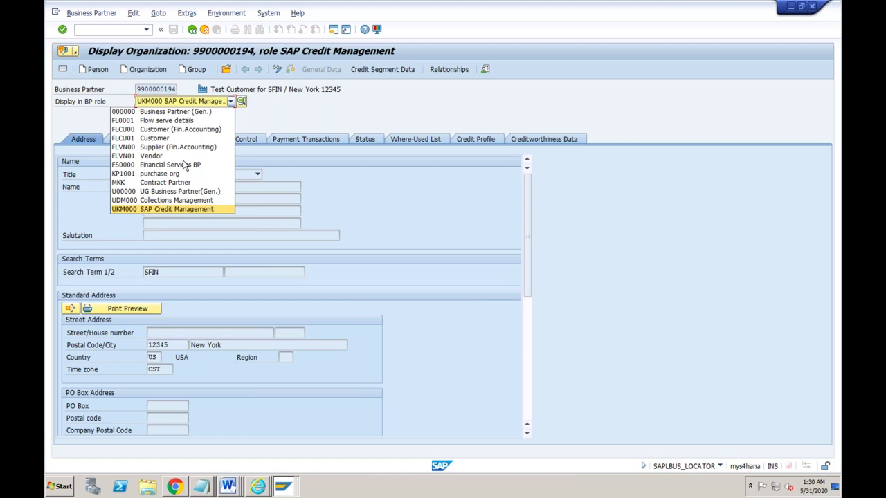
click(175, 201)
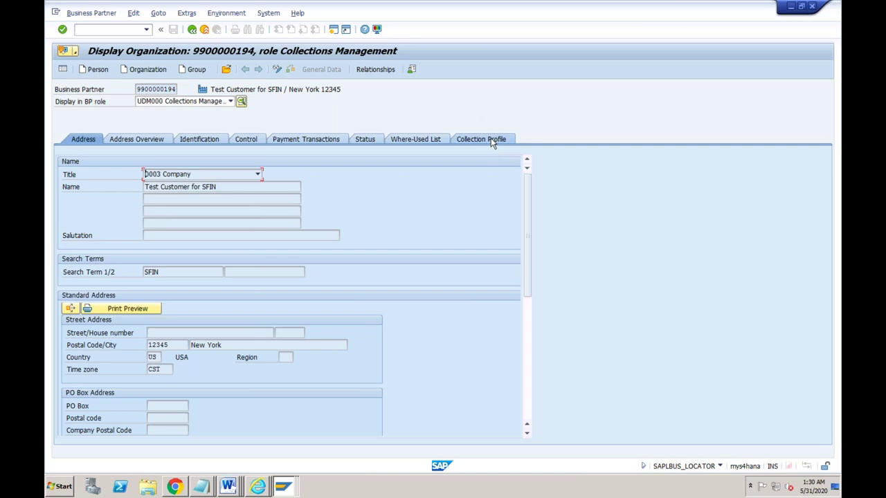
click(491, 138)
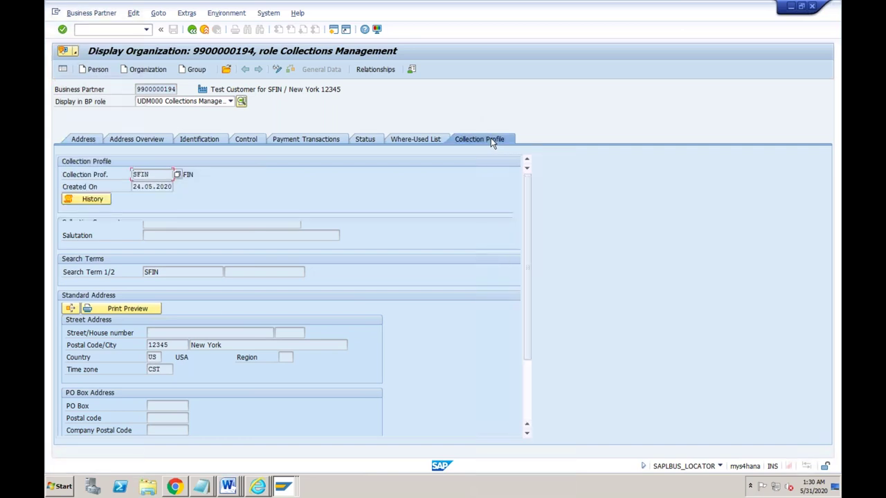
Step: Examine how the business partner's collection profile relates to its collection segment and collection group
click(150, 175)
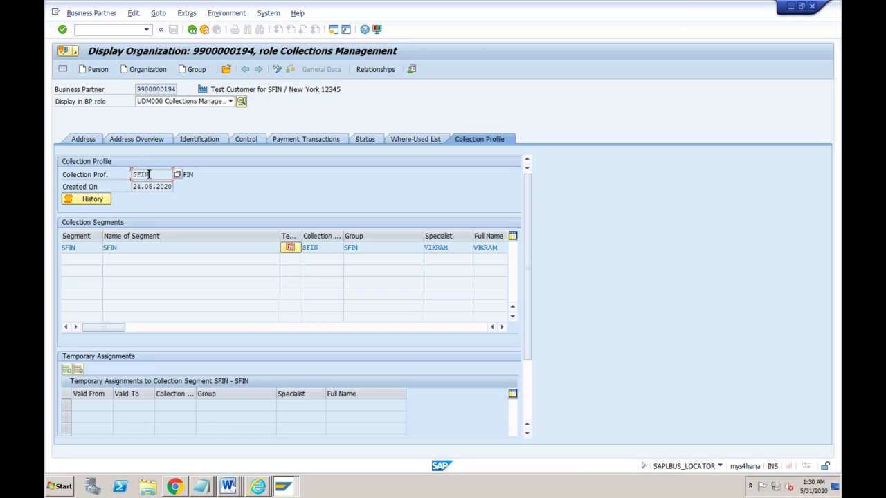
double_click(129, 175)
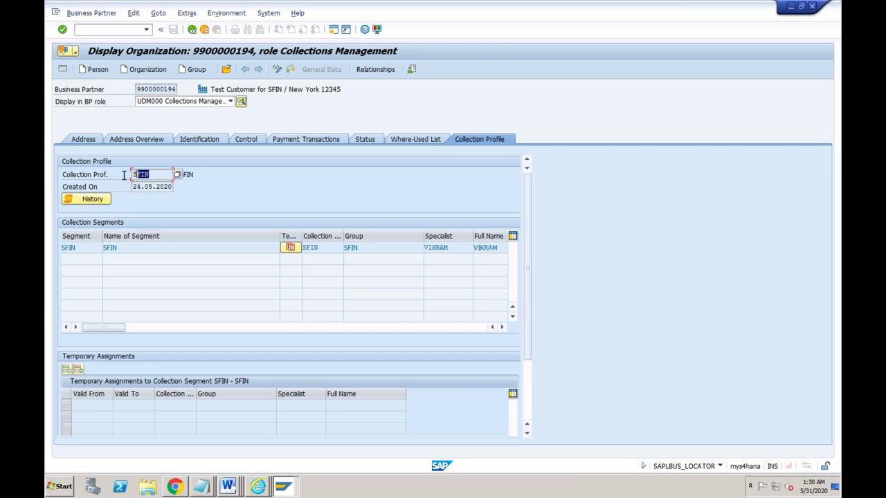
click(156, 89)
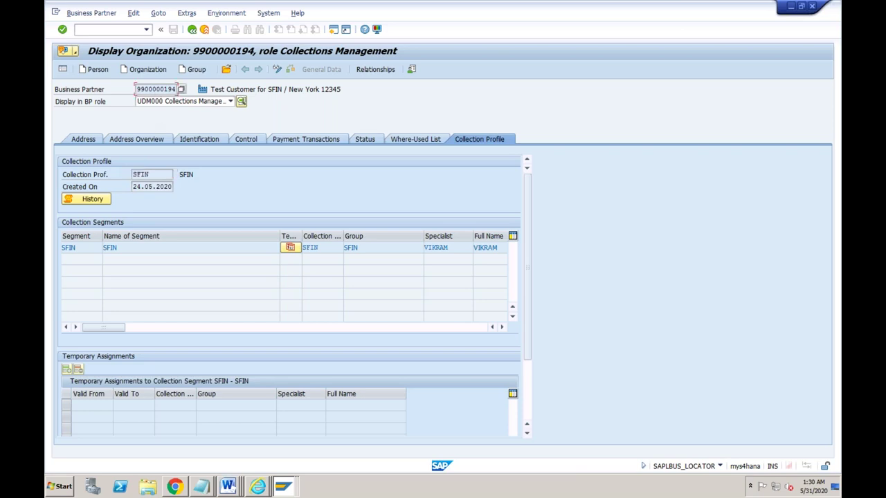
click(148, 176)
drag(76, 247, 58, 247)
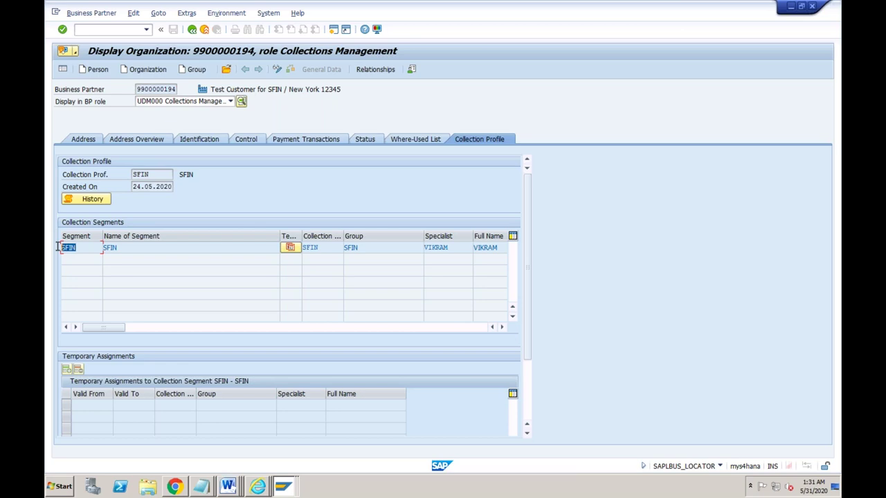
click(79, 247)
click(307, 248)
double_click(307, 247)
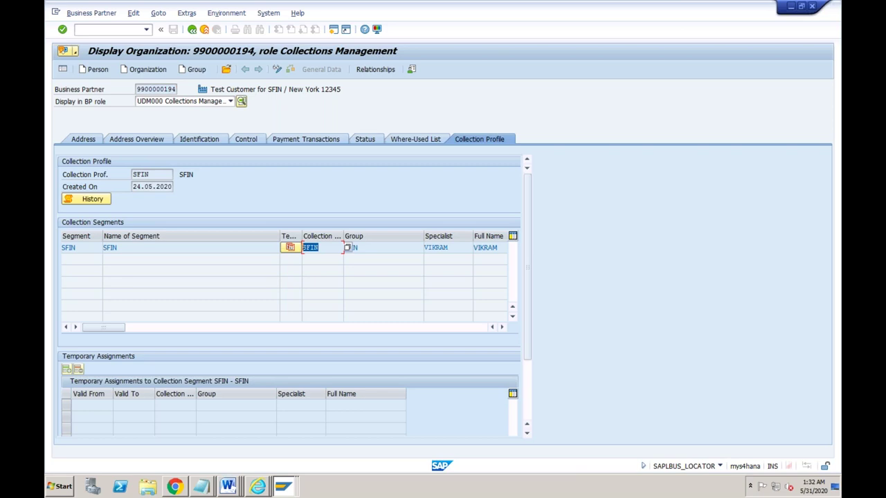
click(319, 247)
click(137, 173)
click(88, 249)
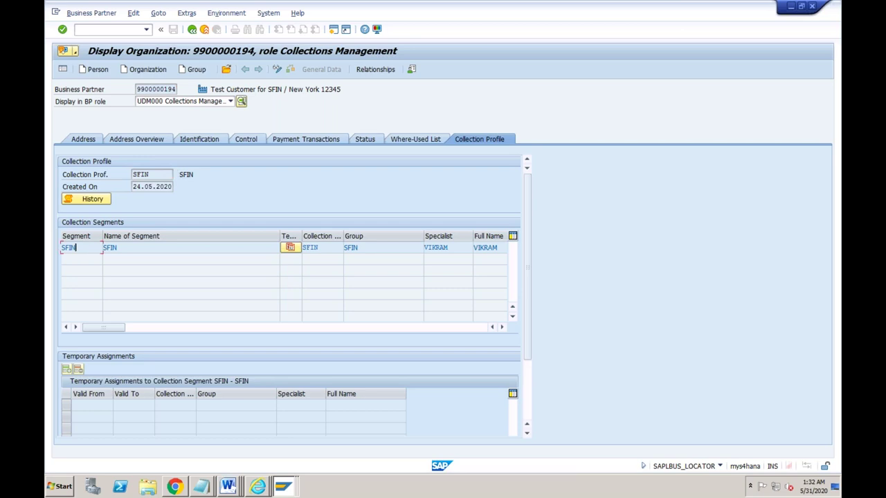
click(323, 247)
Step: Switch back to the Display IMG session and locate the Define Collection Segments and Define Collection Groups activities under Organizational Structure
click(282, 488)
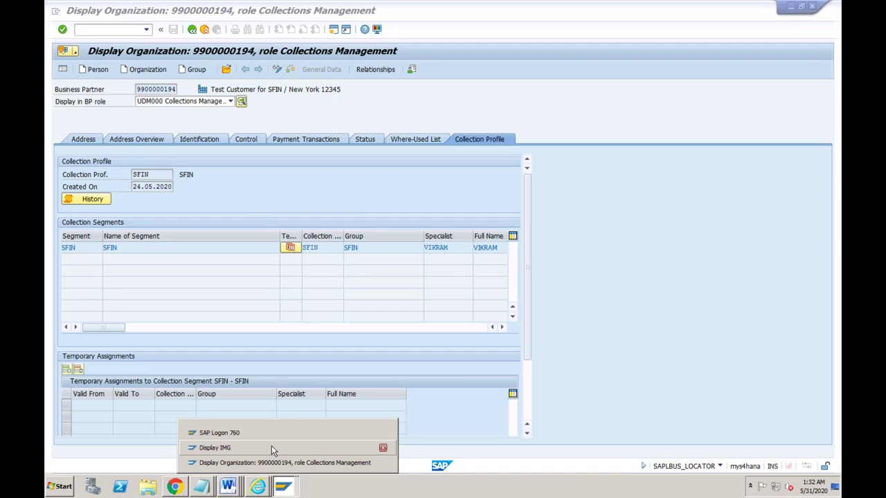
click(271, 447)
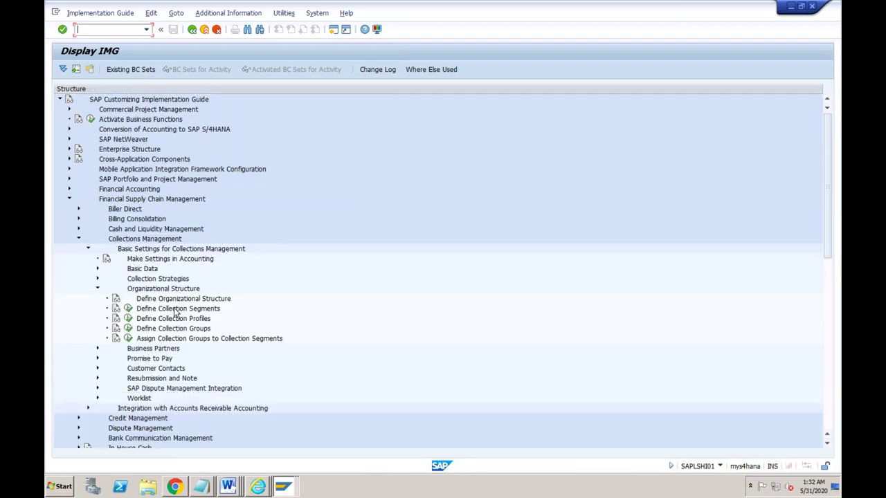
click(175, 311)
click(177, 330)
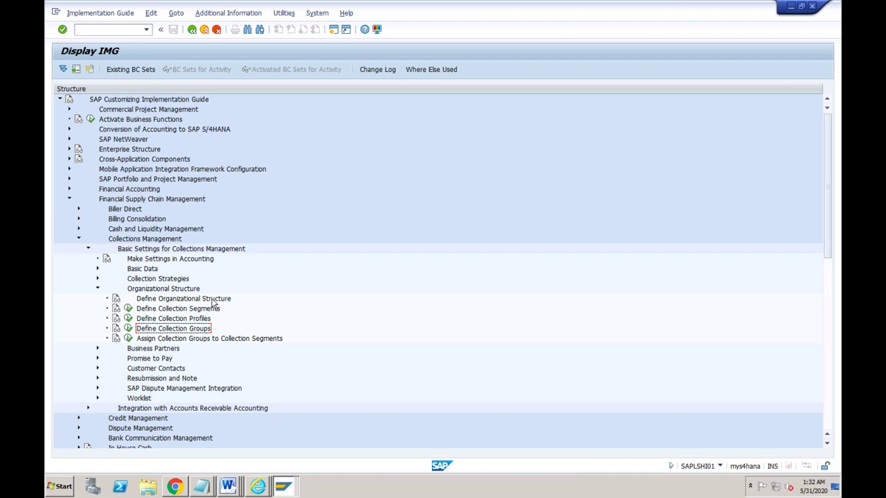
Step: Open Define Collection Segments and create a new segment FSCM with the name FSCM
click(128, 309)
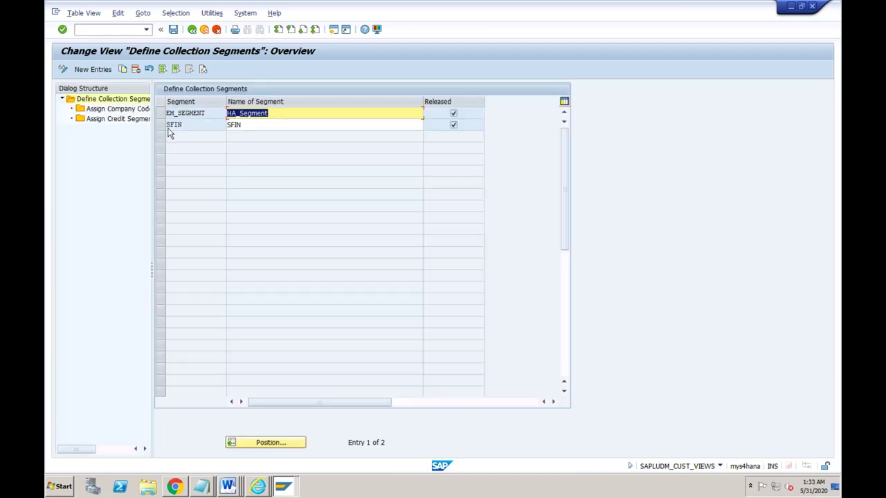
click(93, 69)
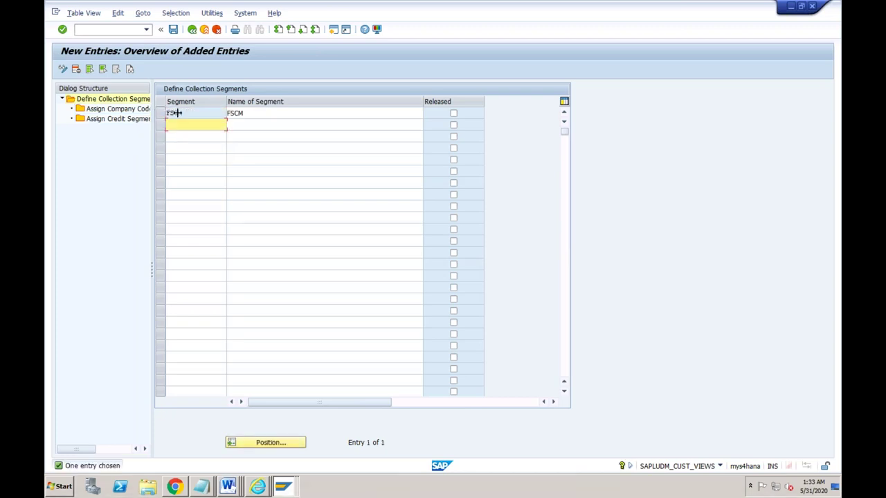
Step: Assign company code FSCM to the new FSCM collection segment
click(169, 114)
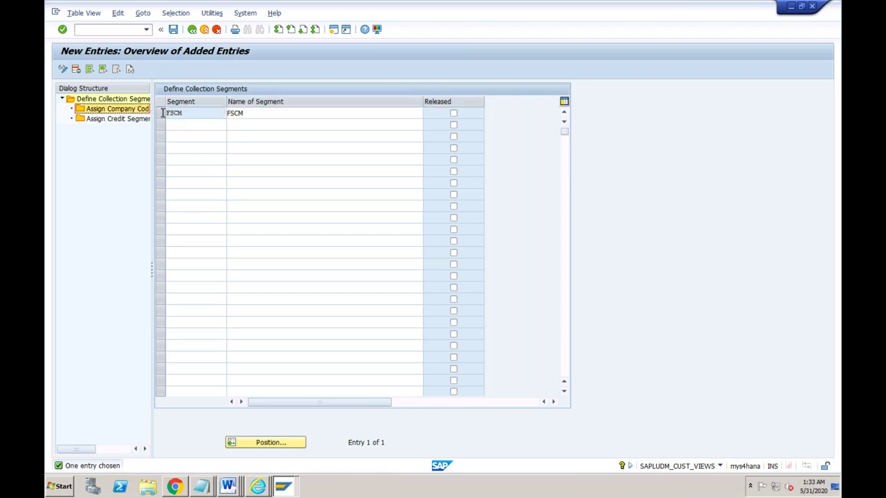
double_click(223, 109)
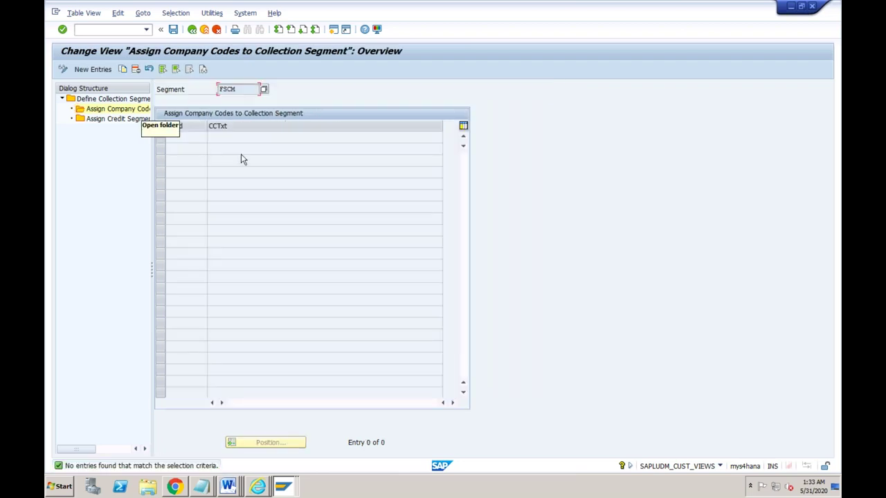
click(102, 71)
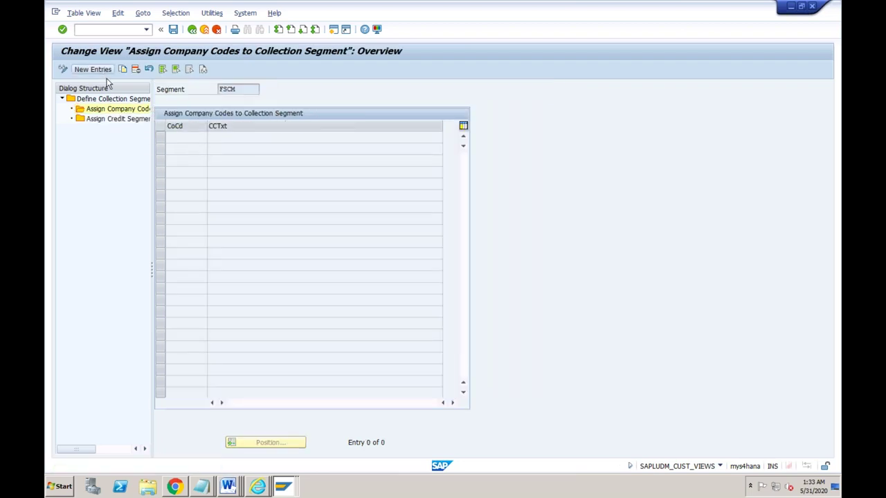
text(FSCM)
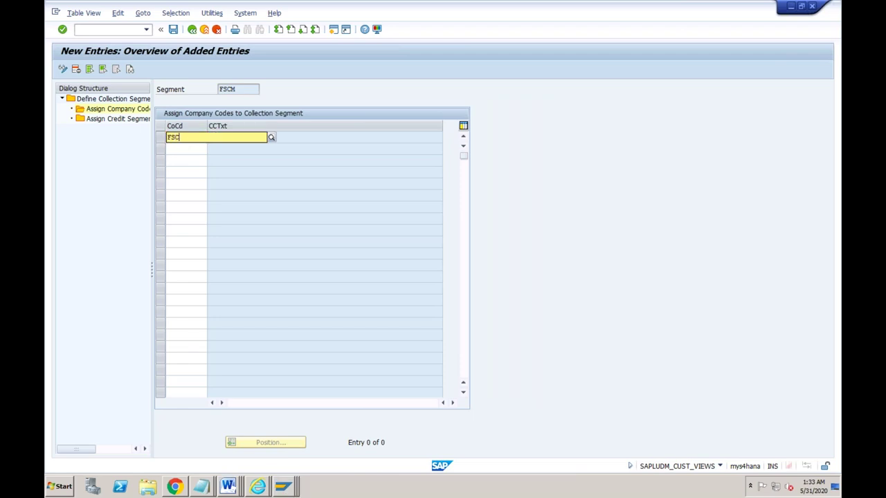
key(Return)
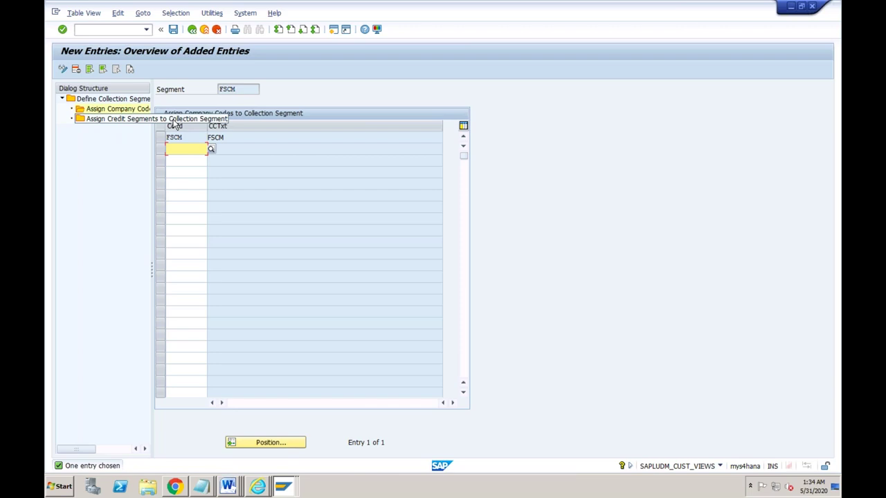
Step: Switch to Word's Document3, examine the invoice-to-collections process diagram, and return to the SAP New Entries session
click(233, 487)
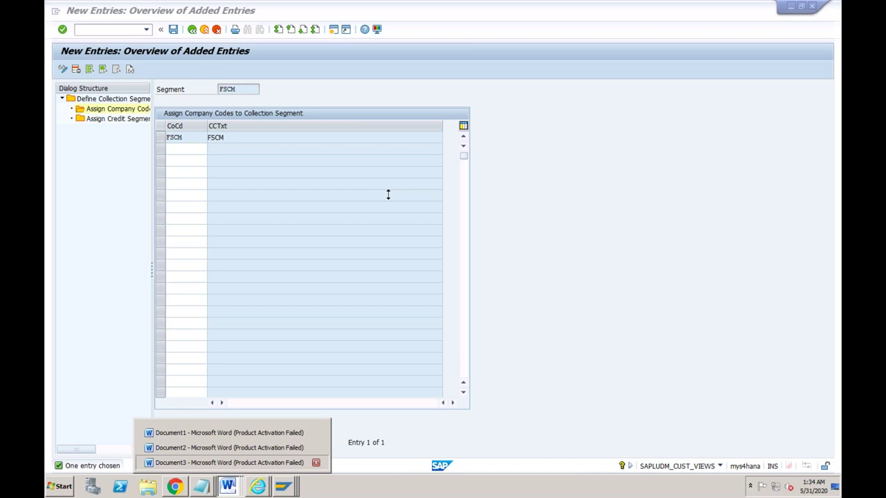
click(228, 462)
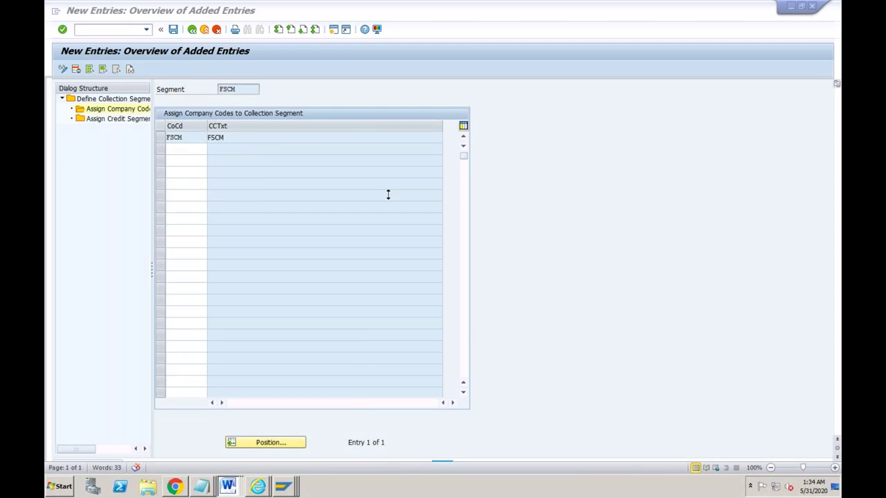
key(alt+Tab)
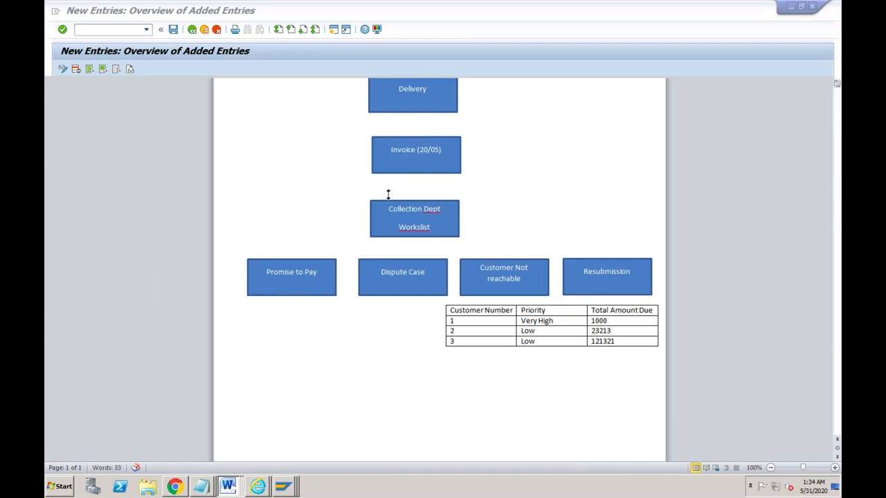
click(406, 150)
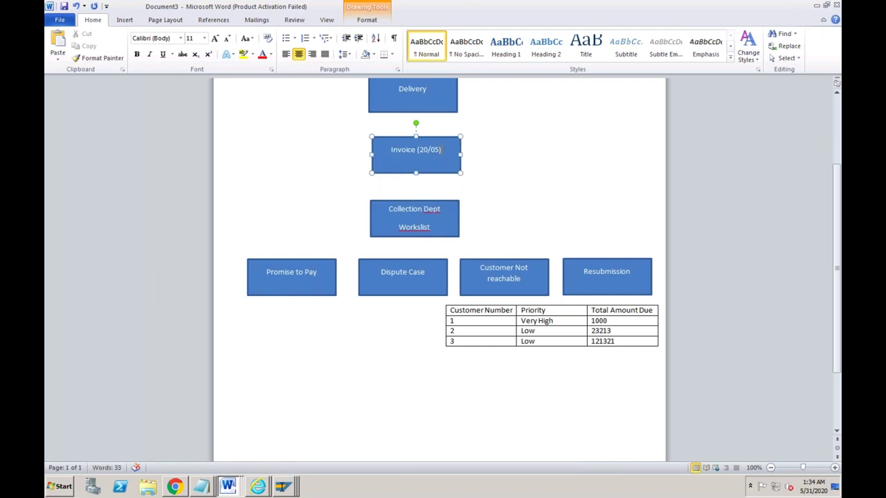
mouse_move(283, 486)
click(283, 487)
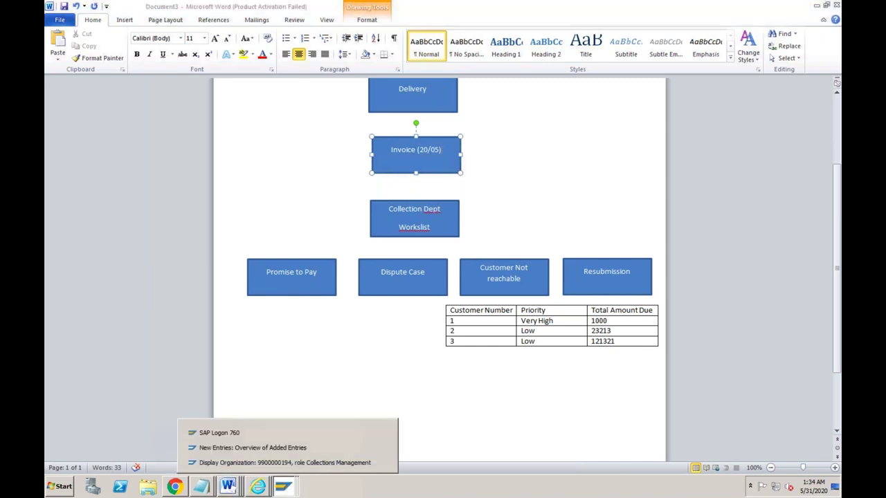
click(280, 454)
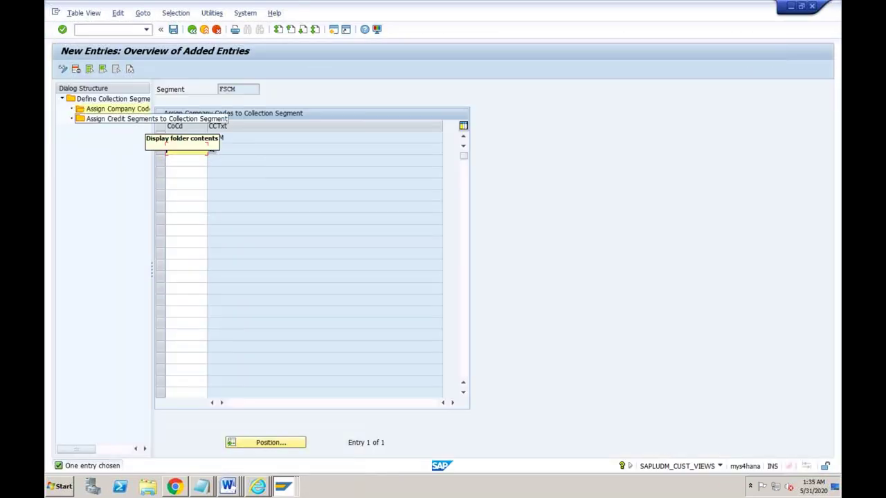
Step: Assign credit segment FSCM to the FSCM collection segment, save the entry, and go back to the segment overview
double_click(114, 118)
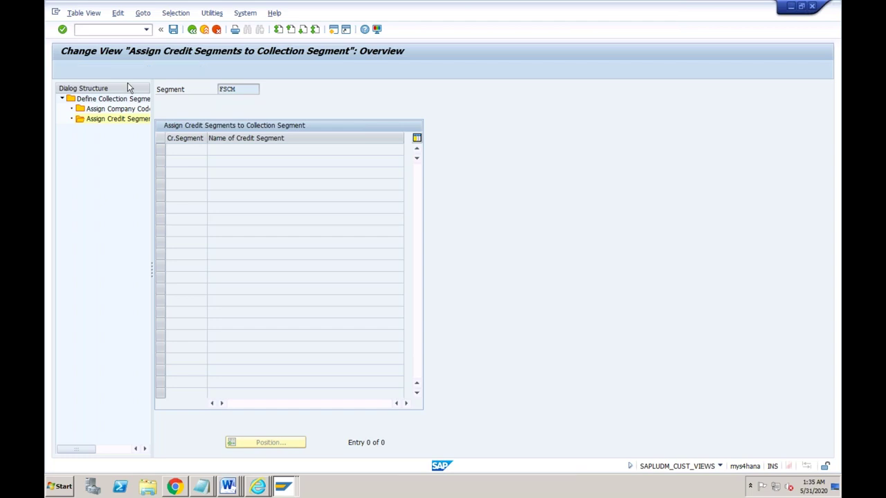
key(F5)
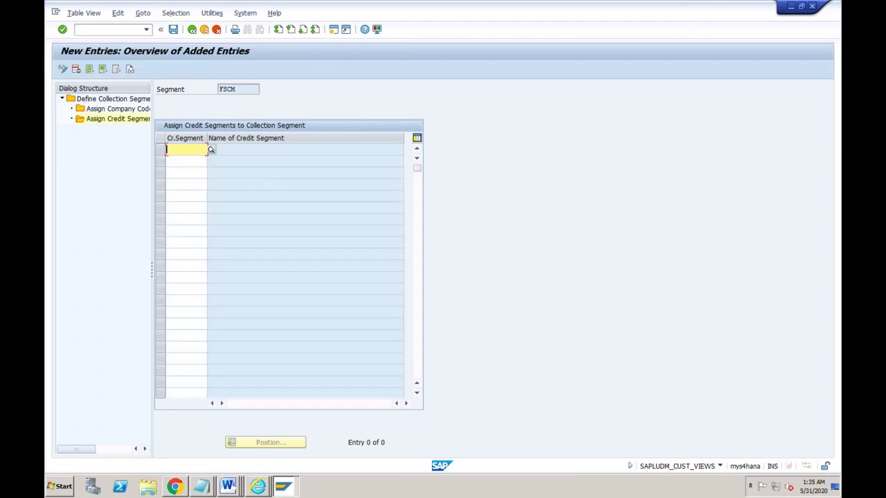
text(FSCM)
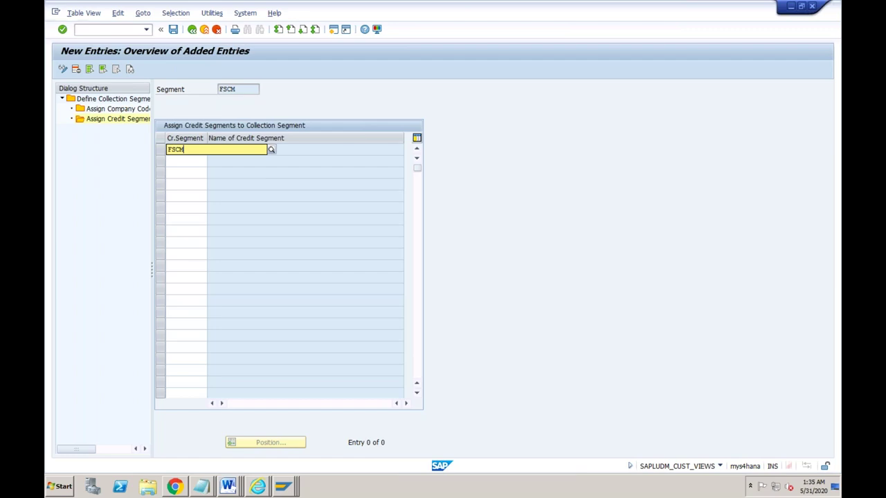
key(Return)
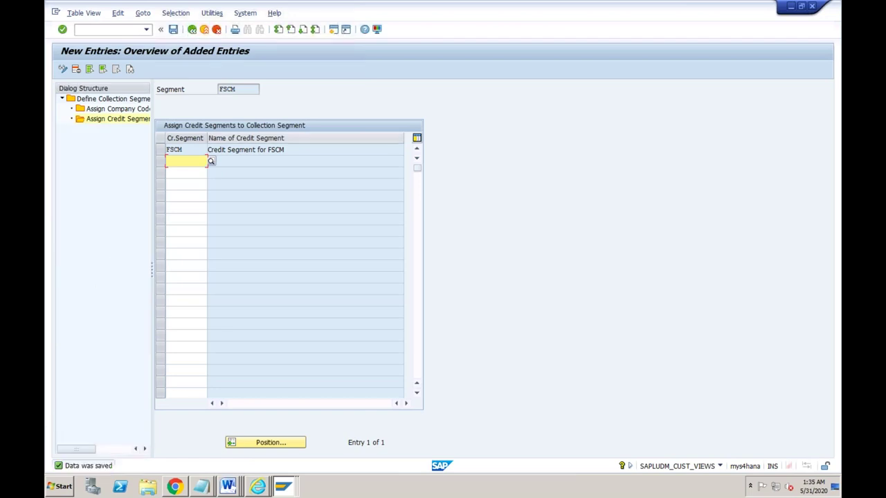
click(191, 29)
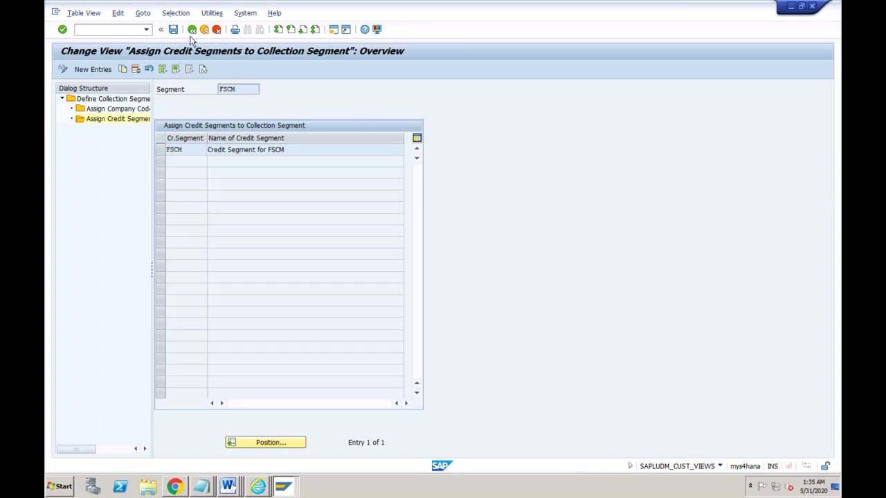
click(192, 30)
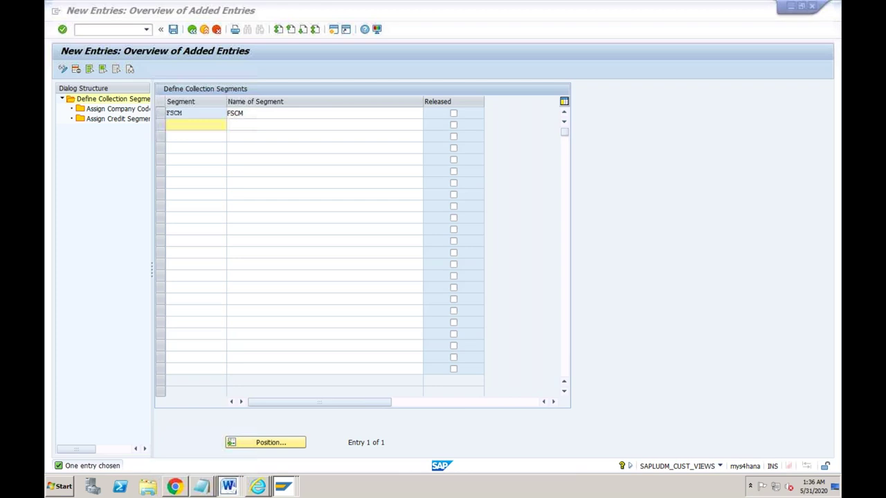
mouse_move(229, 487)
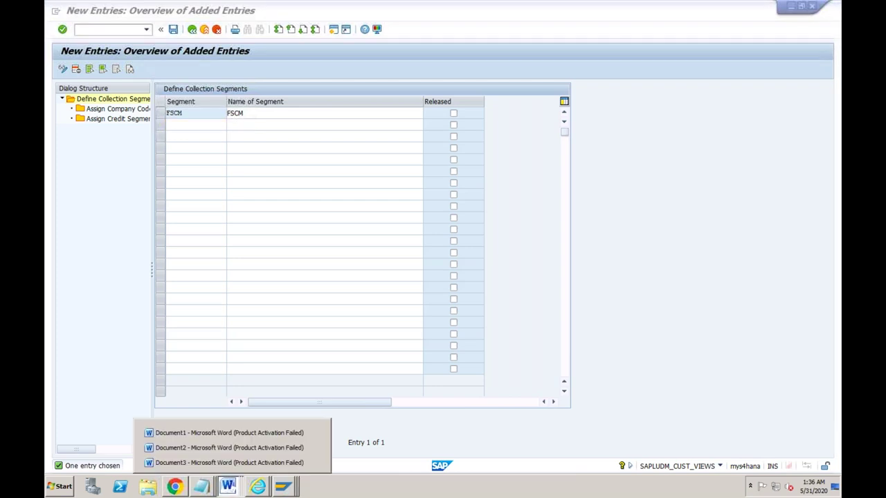
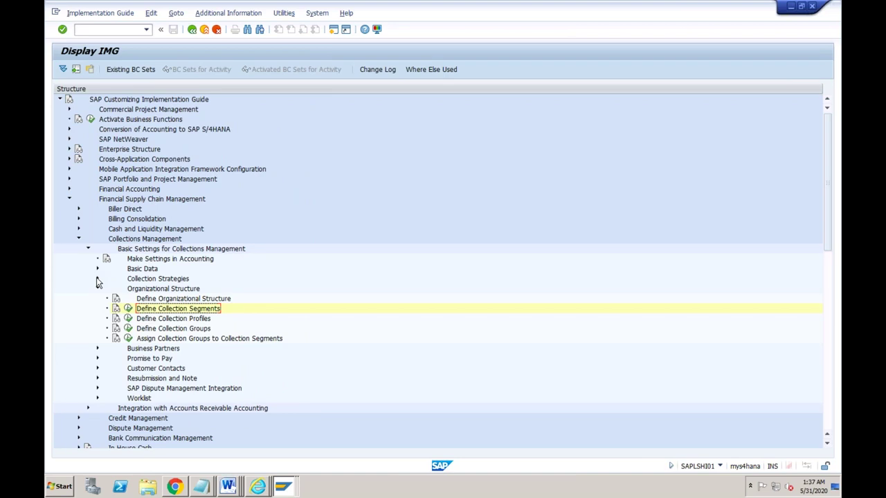
Step: Open Define Collection Rules under Collection Strategies, examine the Credit Limit Utilization rule CR00000007, and return to the IMG
click(97, 280)
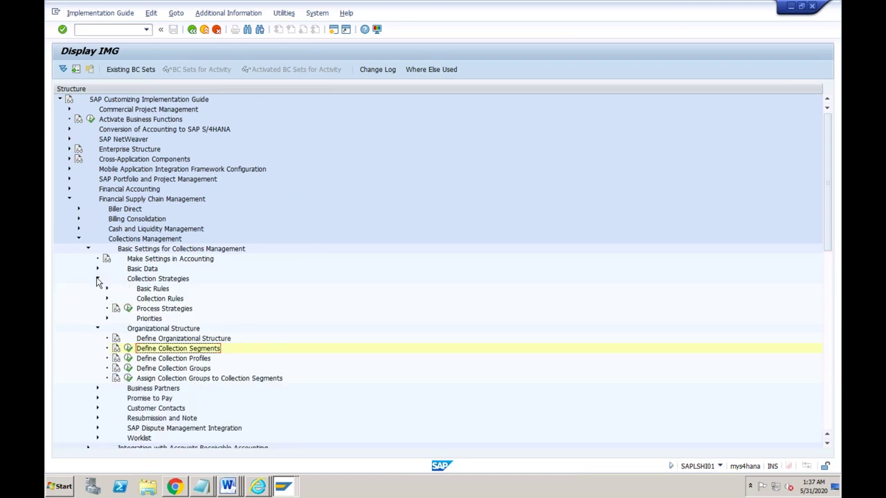
double_click(131, 297)
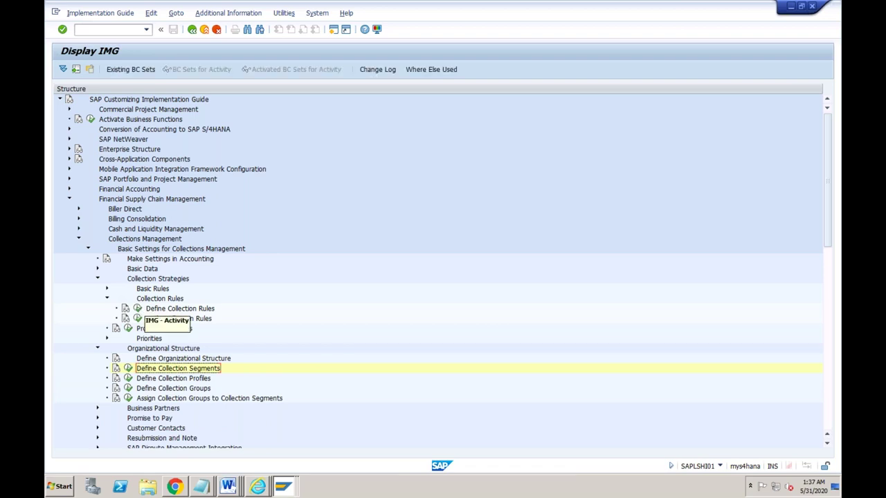
click(137, 308)
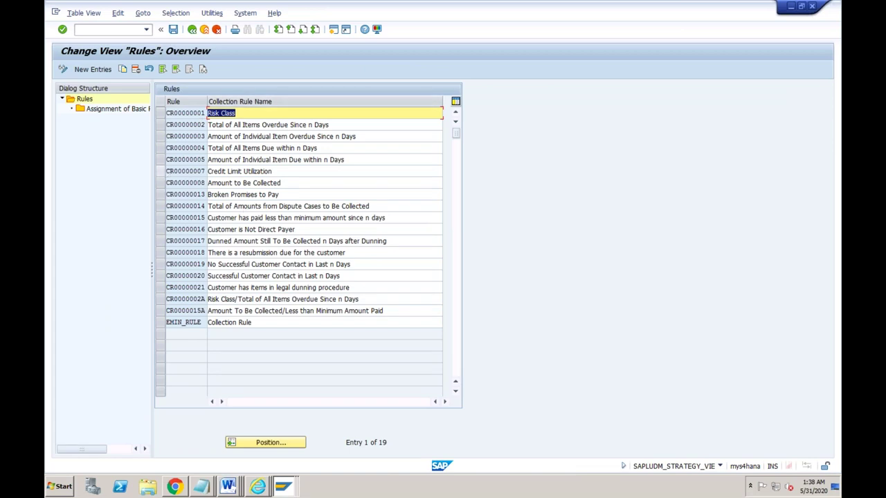
click(160, 171)
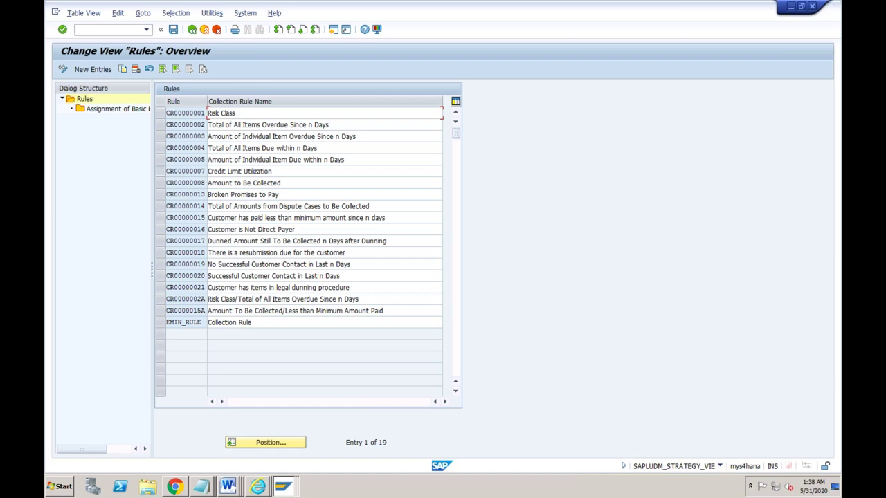
click(160, 171)
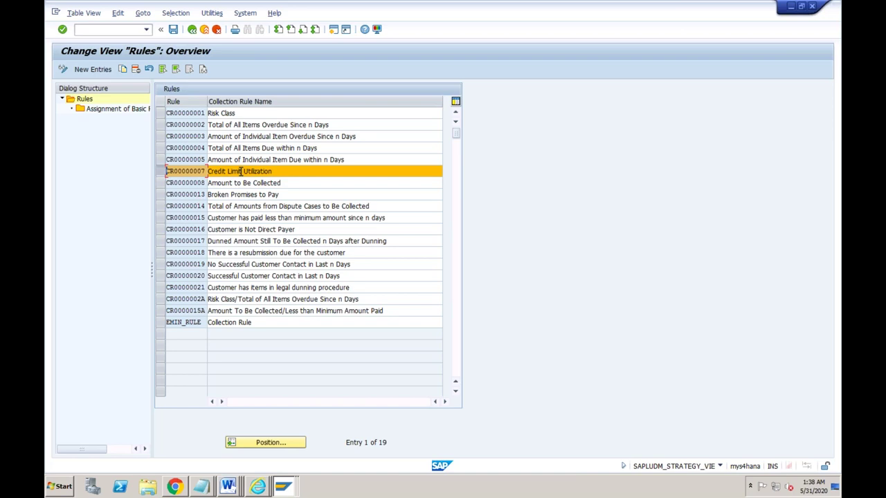
click(272, 171)
drag(272, 170, 206, 171)
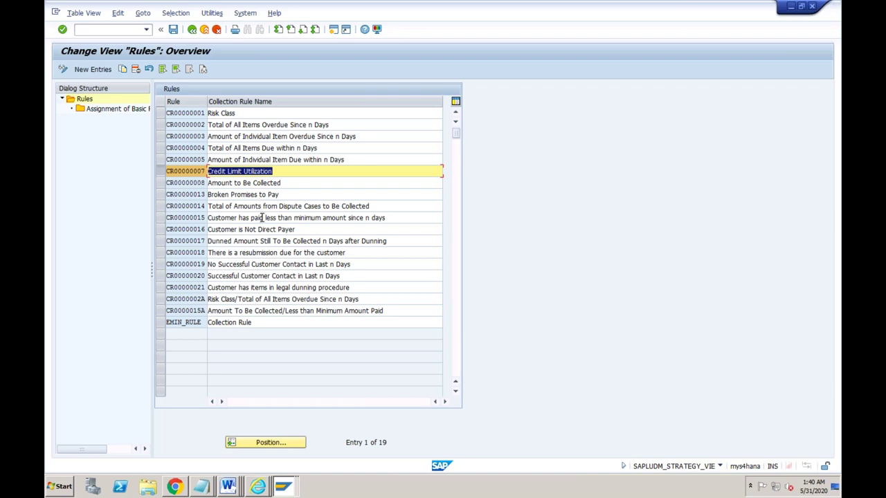
click(192, 30)
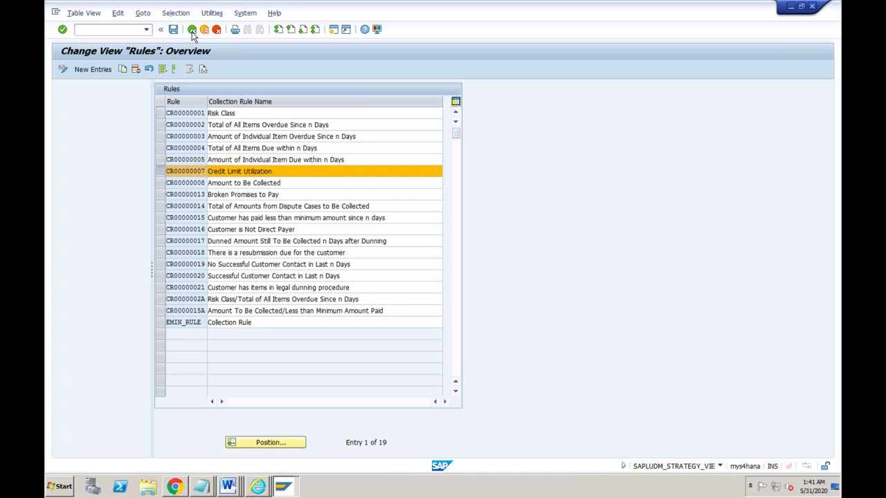
click(192, 31)
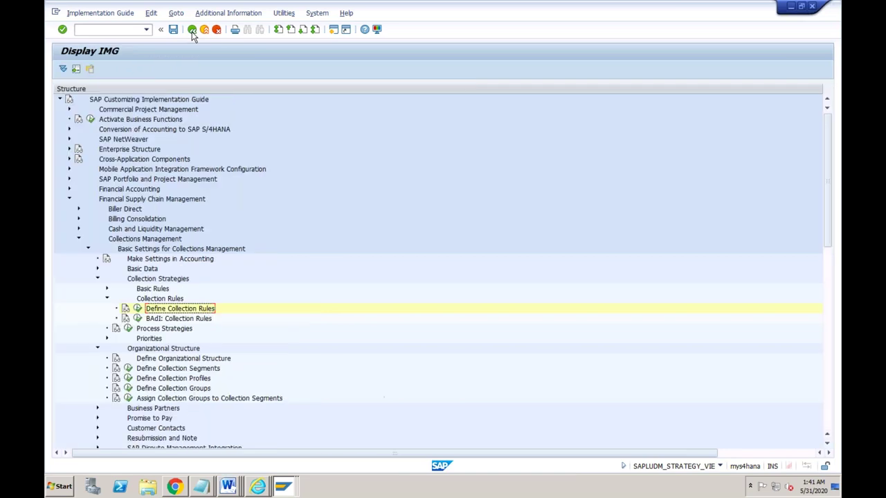
Step: Reopen Define Collection Segments and check the company code and credit segment assignments of segment FSCM
click(107, 298)
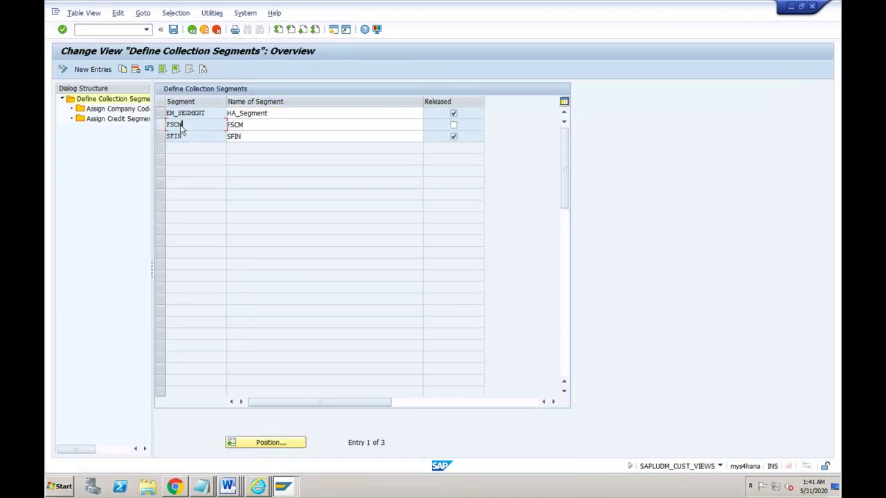
click(160, 124)
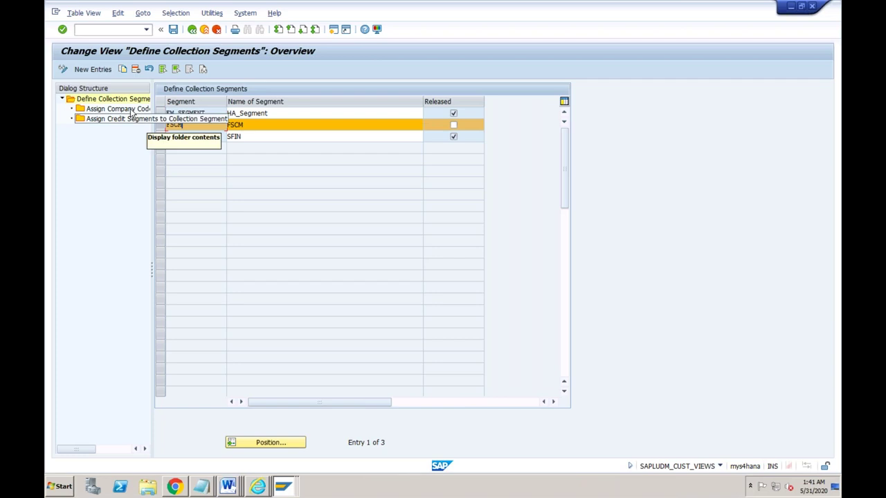
double_click(131, 111)
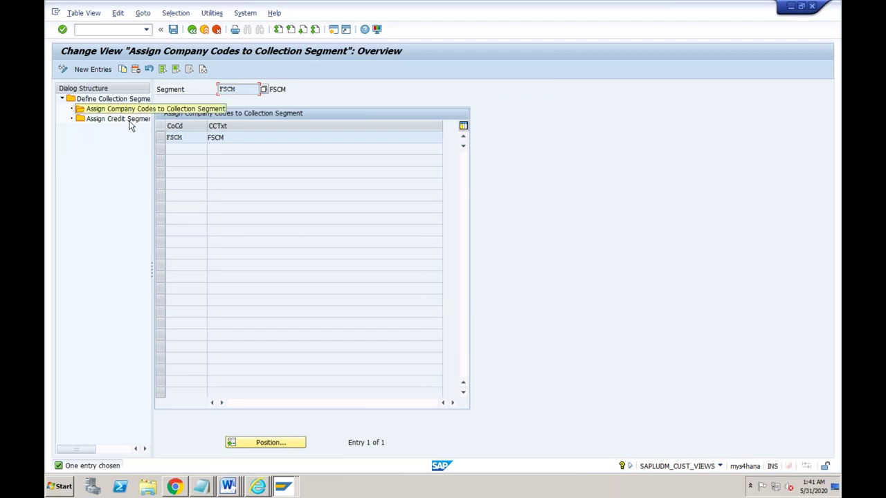
double_click(129, 121)
Step: Mark collection segment FSCM as released and save it, accepting that it can no longer be changed
key(F3)
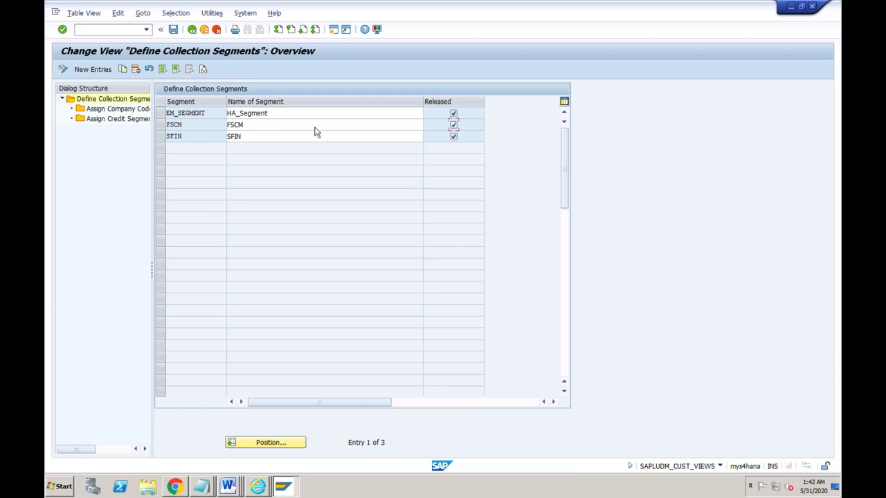
click(173, 29)
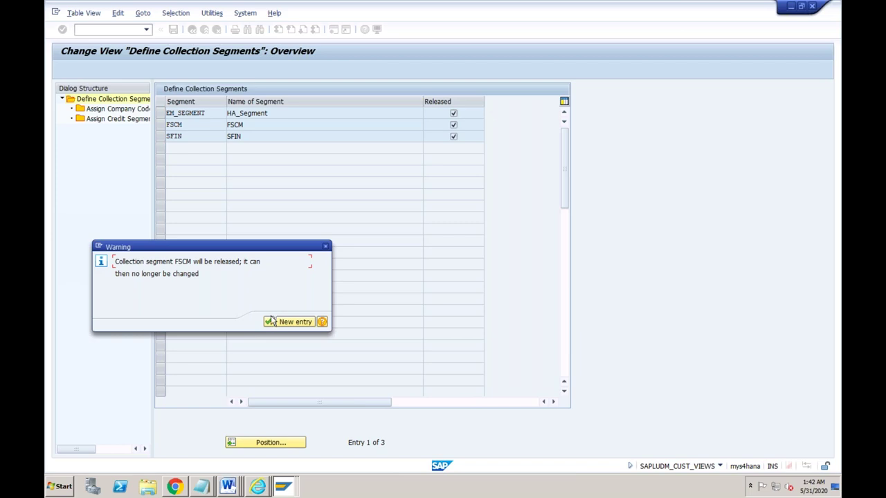
key(Tab)
key(Return)
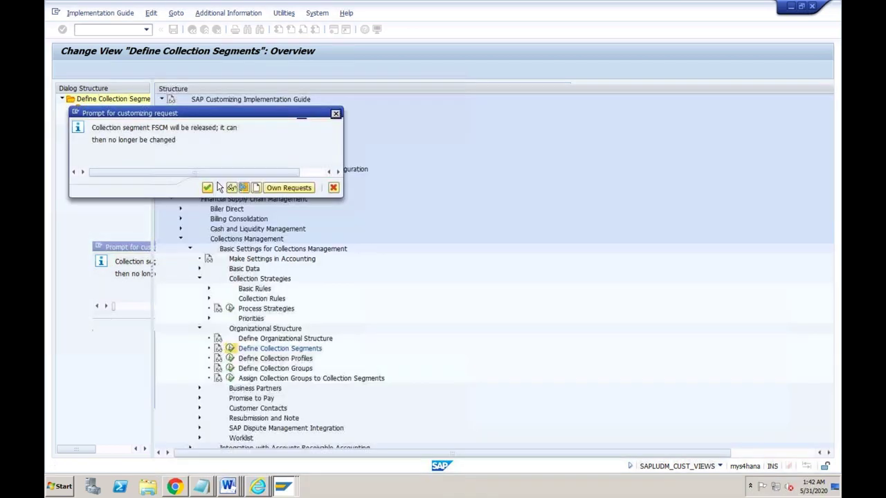
Step: Confirm the release of collection segment FSCM, and delete its FSCM company code assignment, saving and returning to the segment overview
click(207, 187)
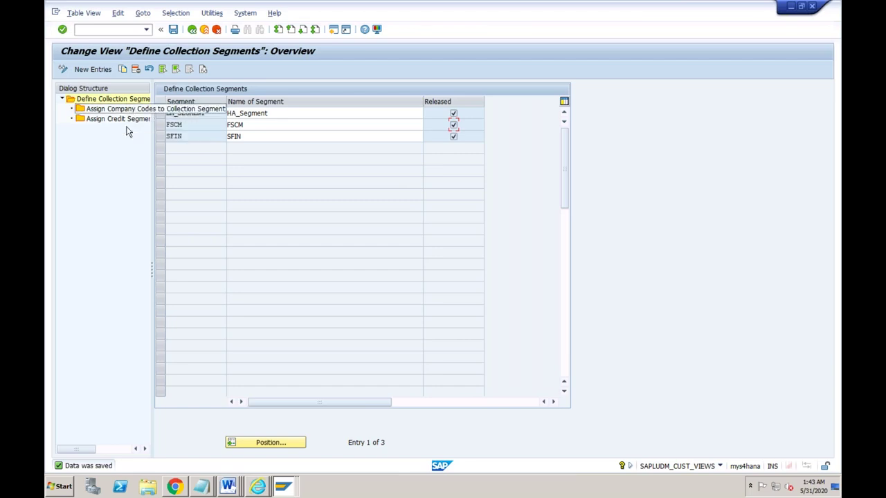
click(184, 125)
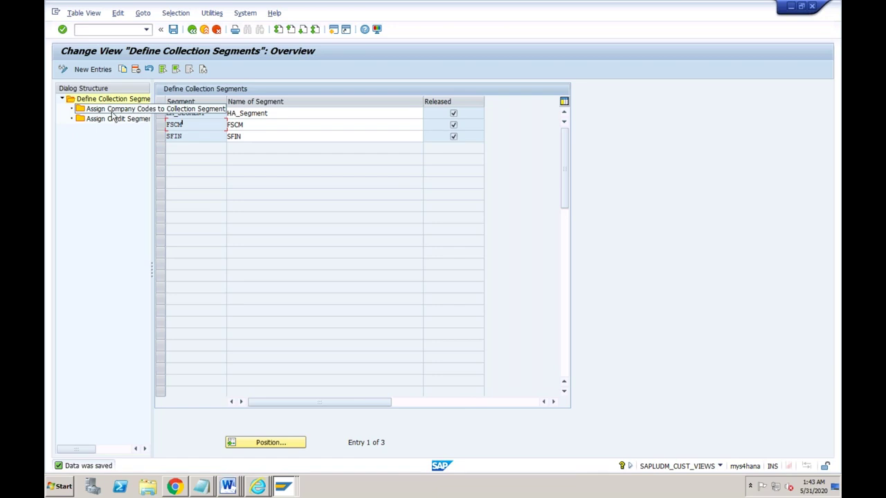
click(164, 125)
click(140, 112)
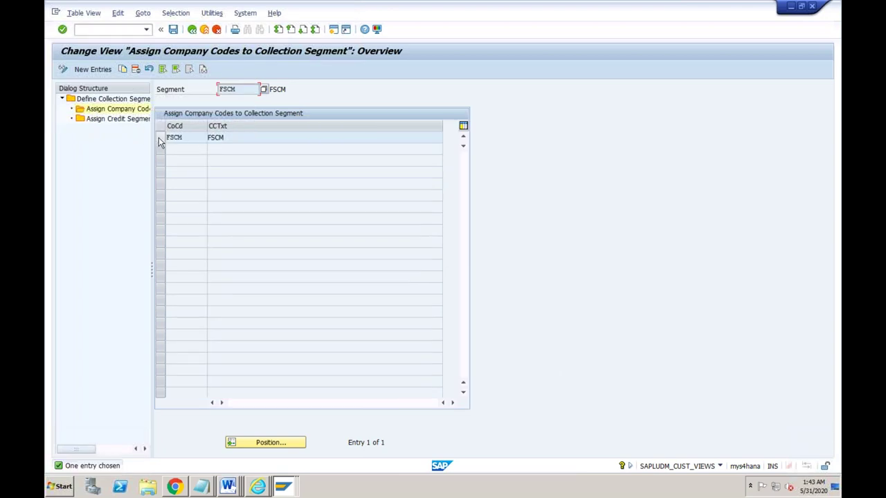
click(160, 137)
click(136, 68)
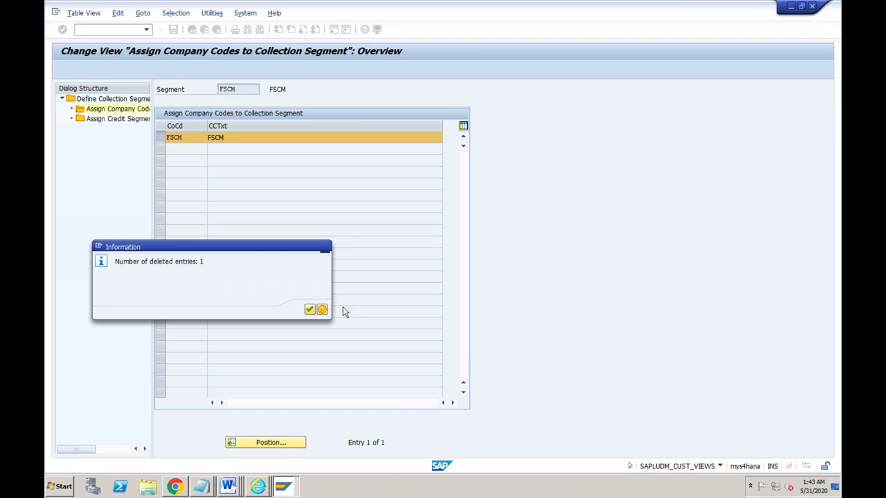
click(309, 309)
click(173, 31)
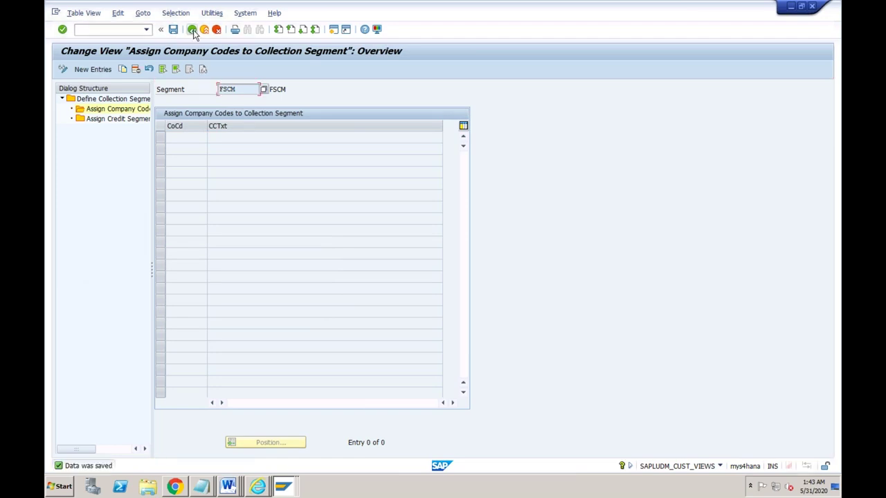
click(192, 30)
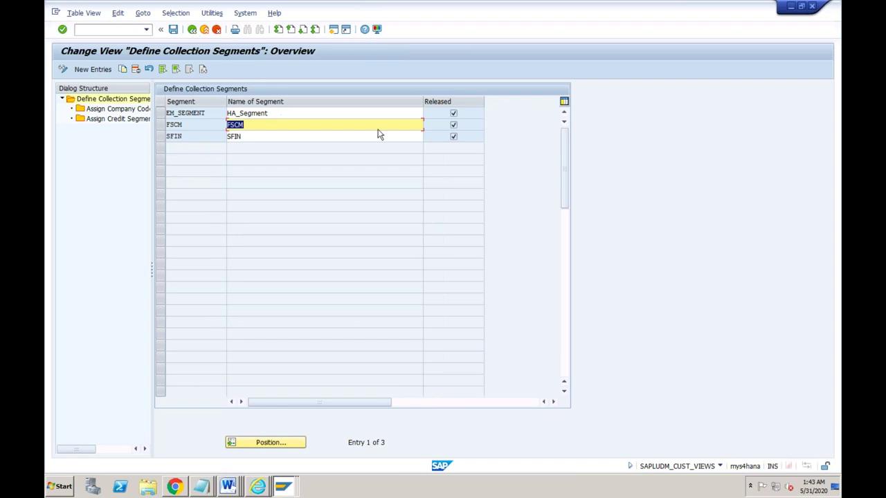
Step: Read the field help on the Released status of segment FSCM, including its dependencies, and return to the IMG
click(453, 126)
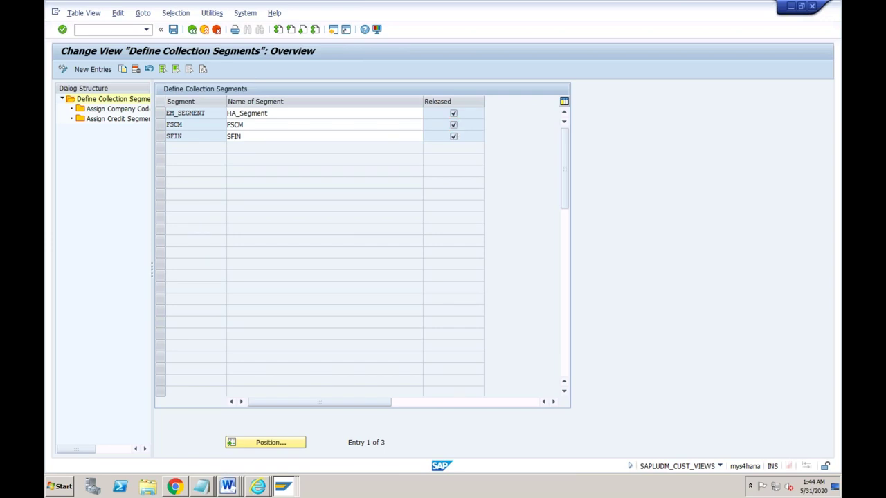
key(F1)
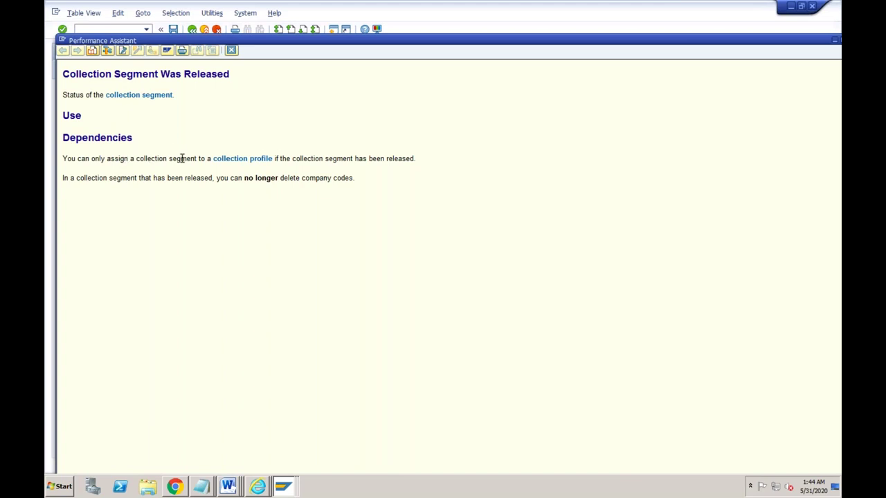
drag(309, 158, 421, 161)
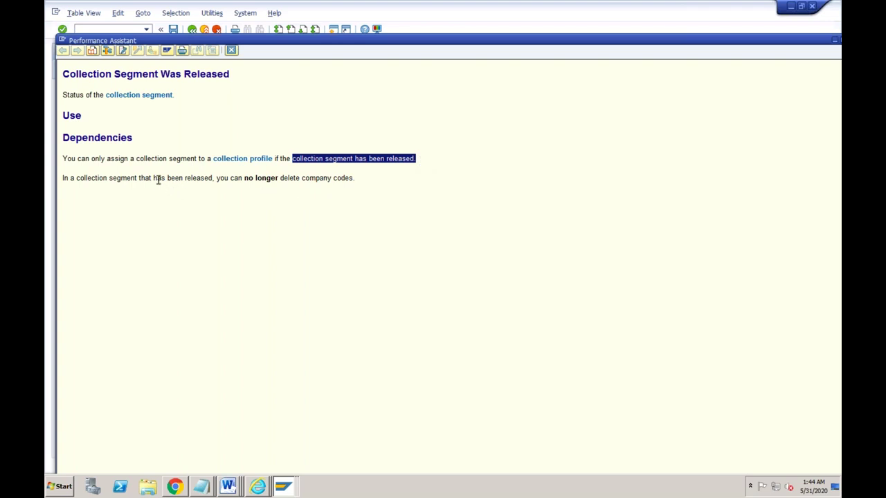
drag(111, 178, 370, 178)
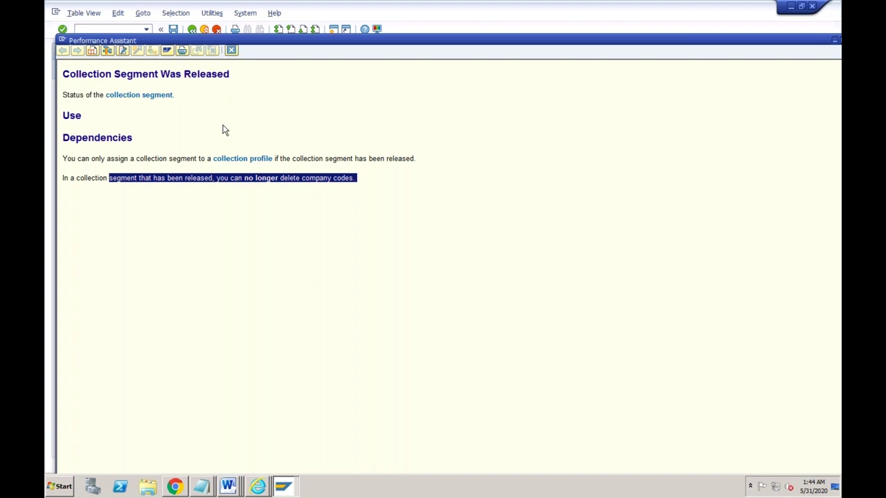
click(231, 51)
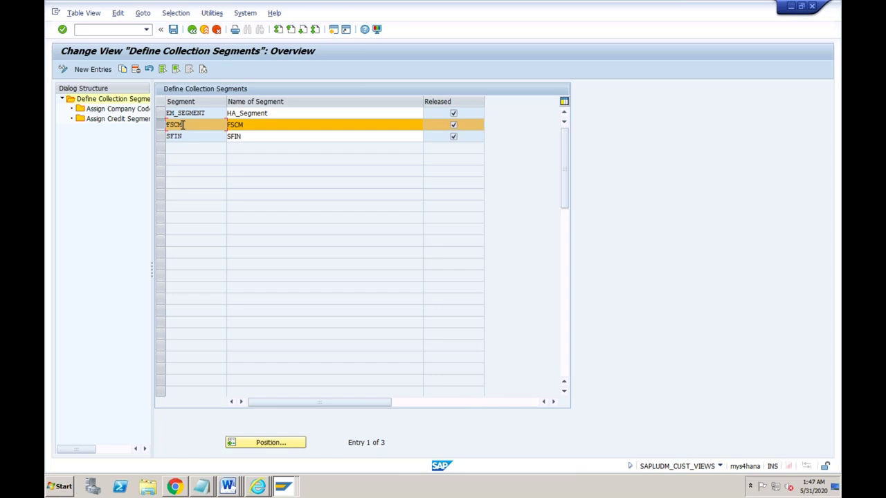
click(191, 31)
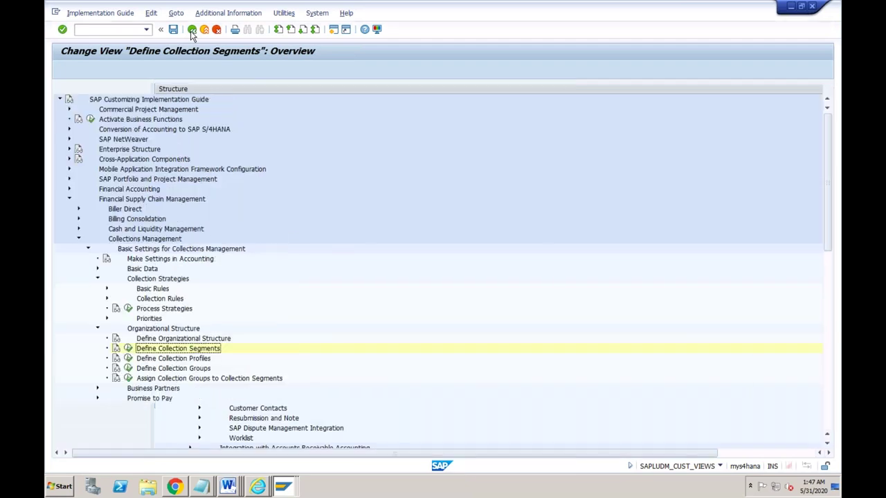
Step: Open Define Collection Rules, look through the collection rules including No Successful Customer Contact in Last n Days, and return to the IMG
double_click(148, 298)
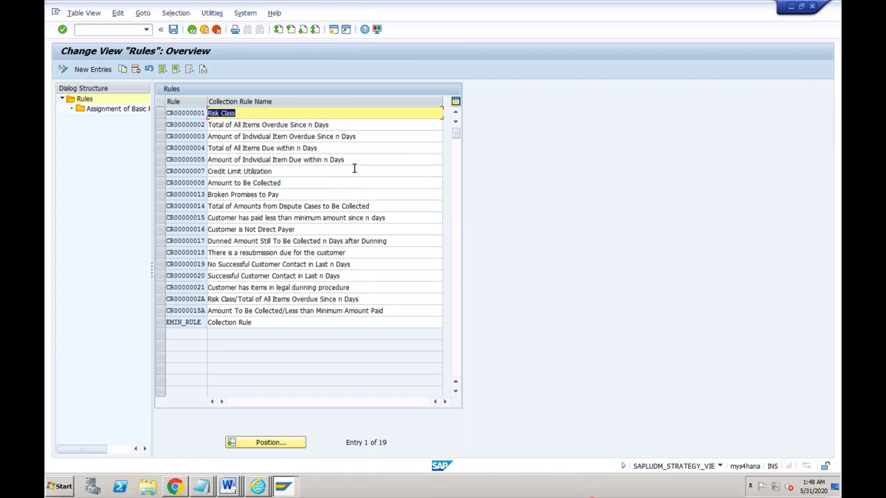
click(287, 267)
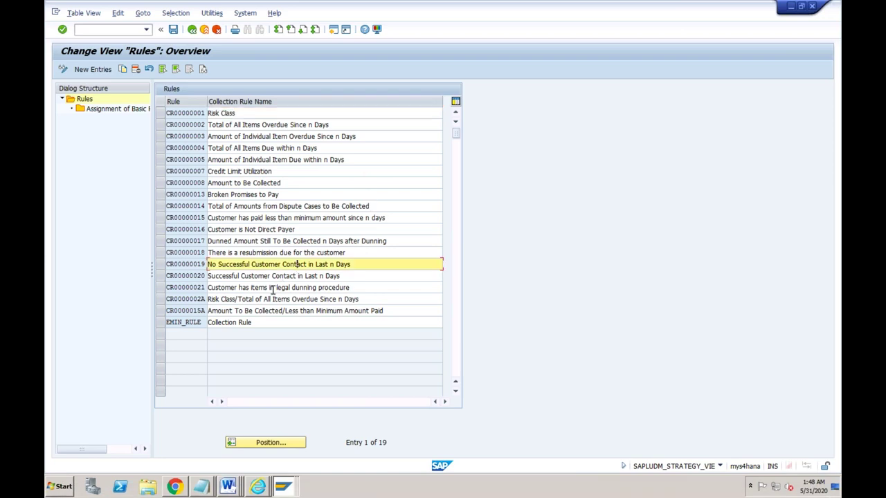
click(192, 30)
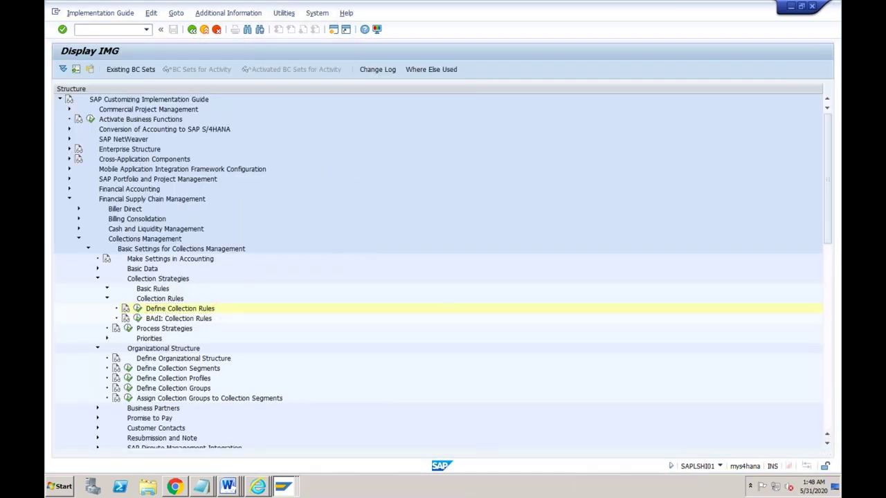
Step: Open Define Basic Rules, accepting the cross-client notice, review the basic rules and return to the IMG
double_click(168, 287)
click(138, 299)
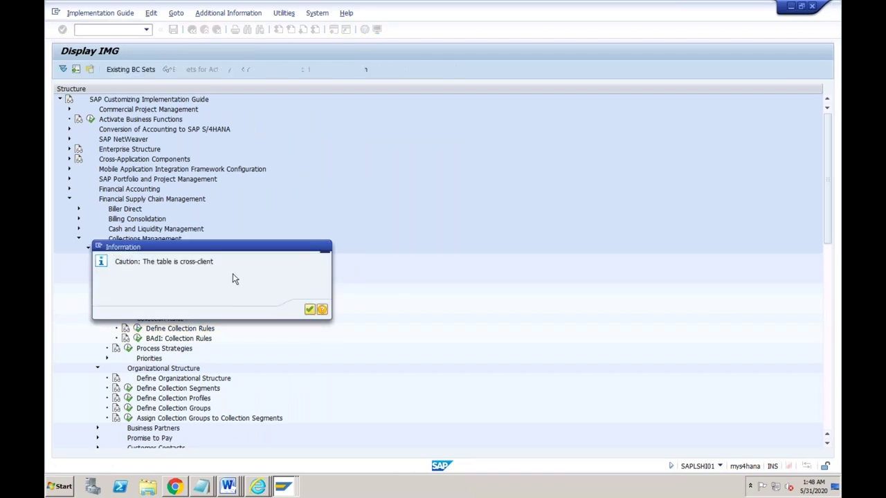
key(Return)
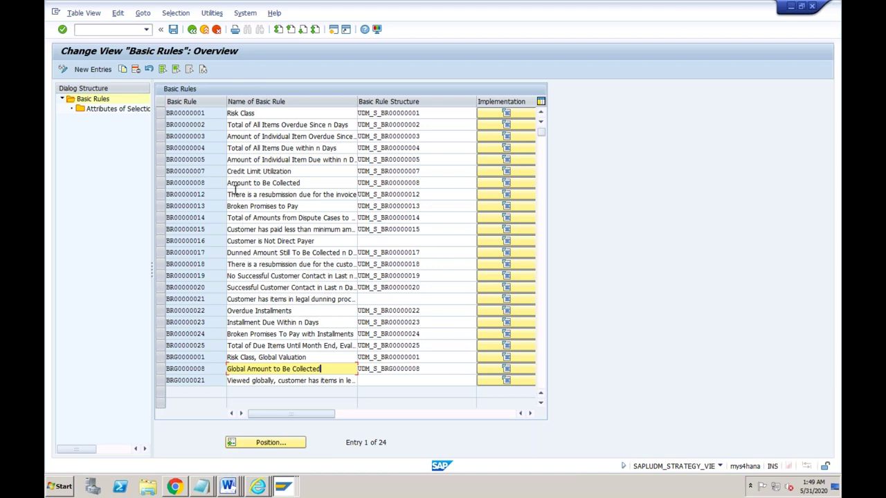
click(191, 30)
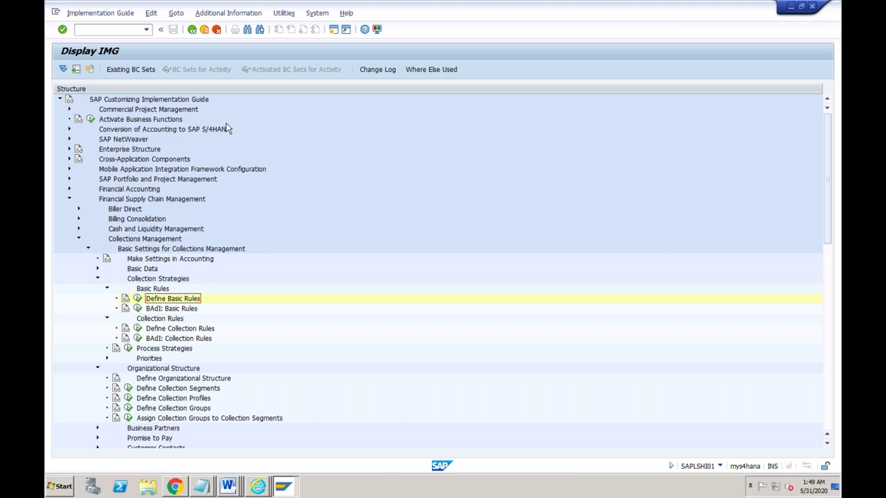
Step: Switch to Document3 in Word and examine the collections process diagram with its customer priority table
click(228, 486)
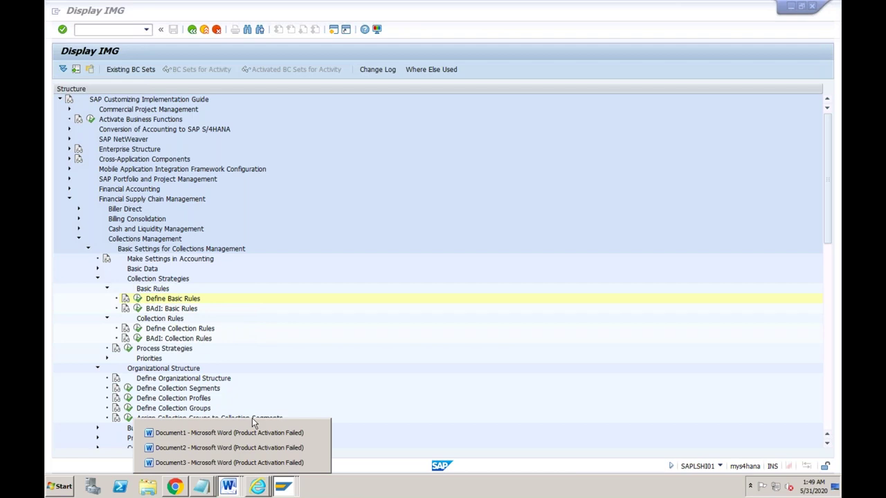
click(229, 462)
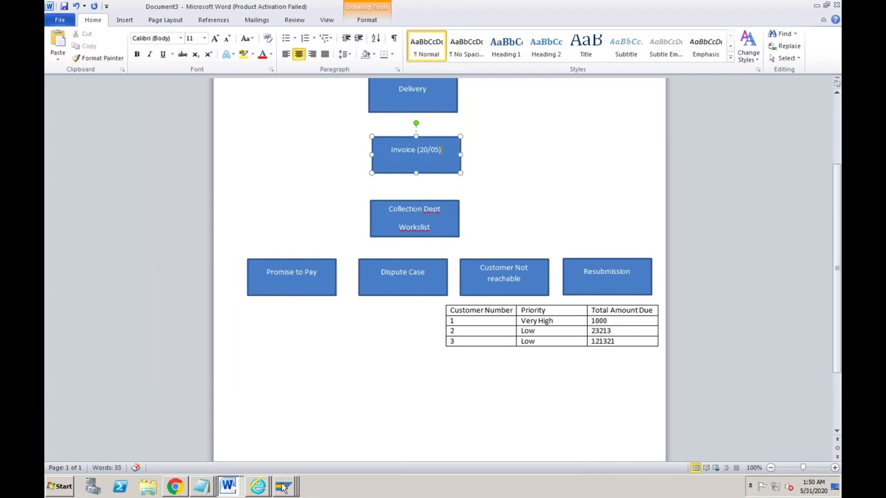
mouse_move(282, 487)
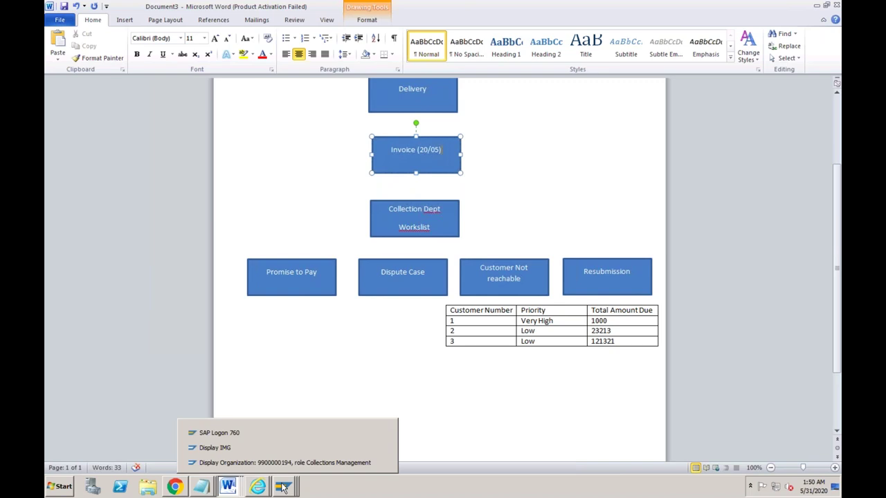
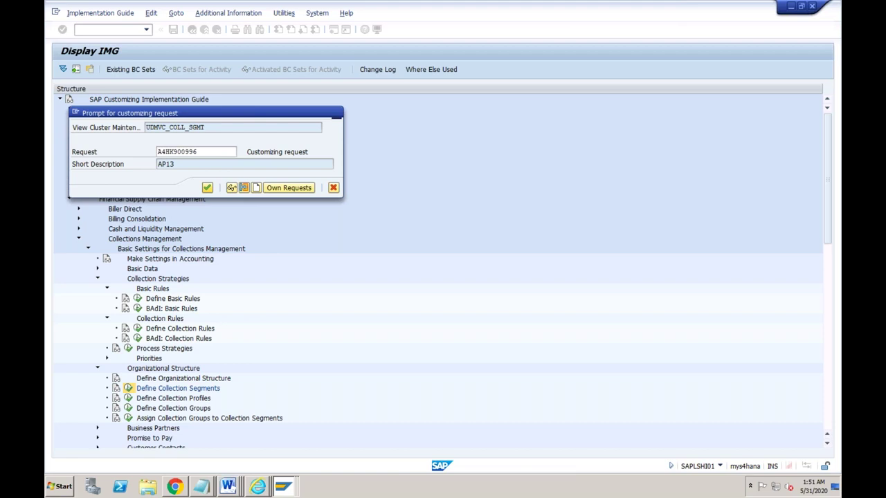
Step: Accept customizing request A4HK900996 and create collection profile FSCM named FSCM in Define Collection Profiles
key(Return)
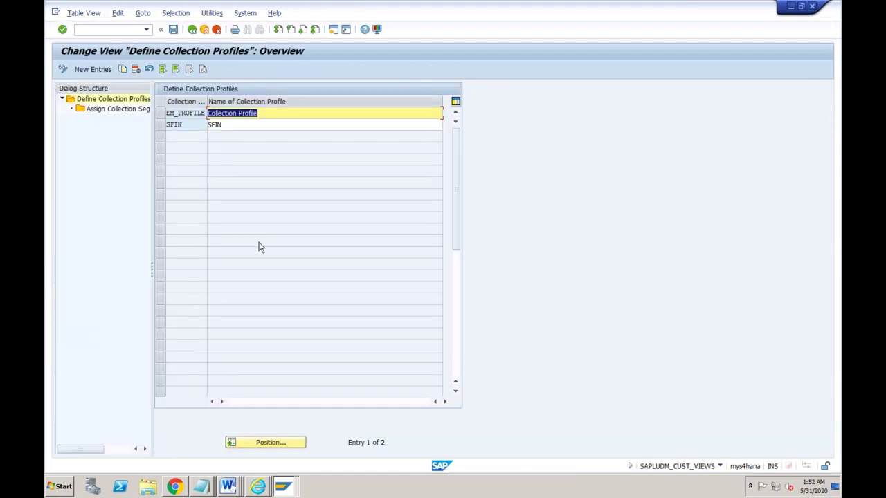
click(102, 69)
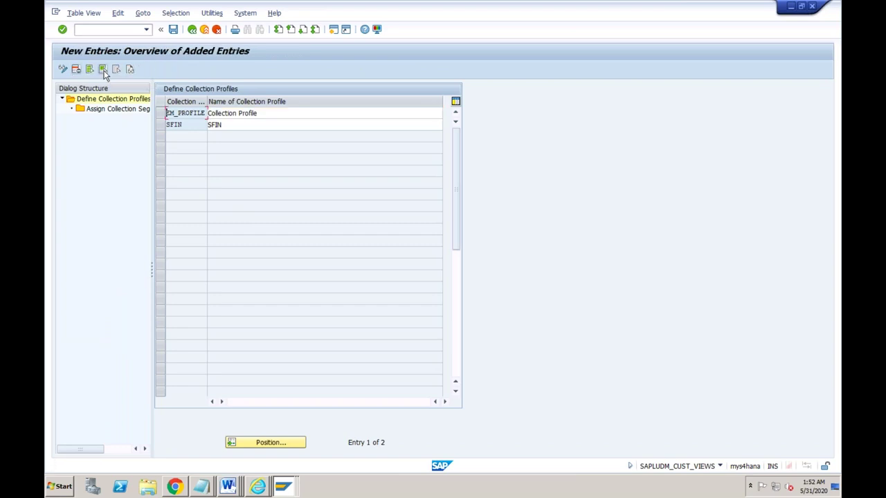
text(FSCM)
key(Tab)
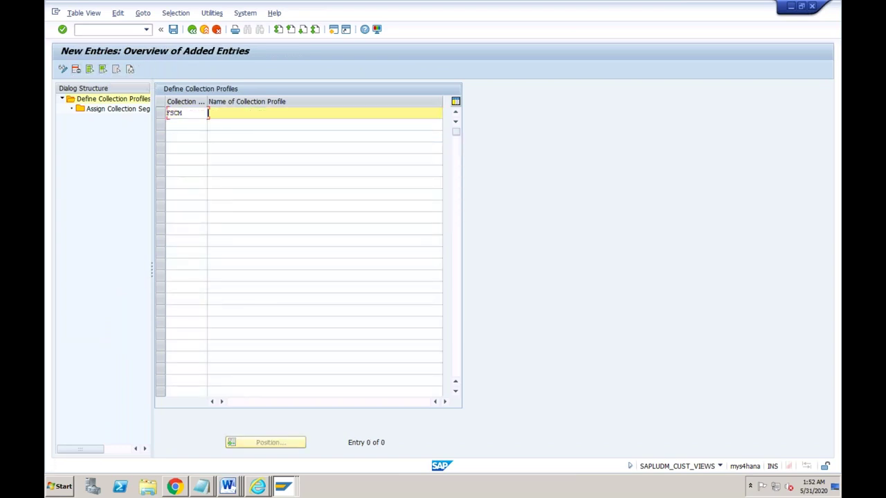
text(FSCM)
key(Return)
Step: Enter segment FSCM as a new collection segment assignment for collection profile FSCM
click(160, 114)
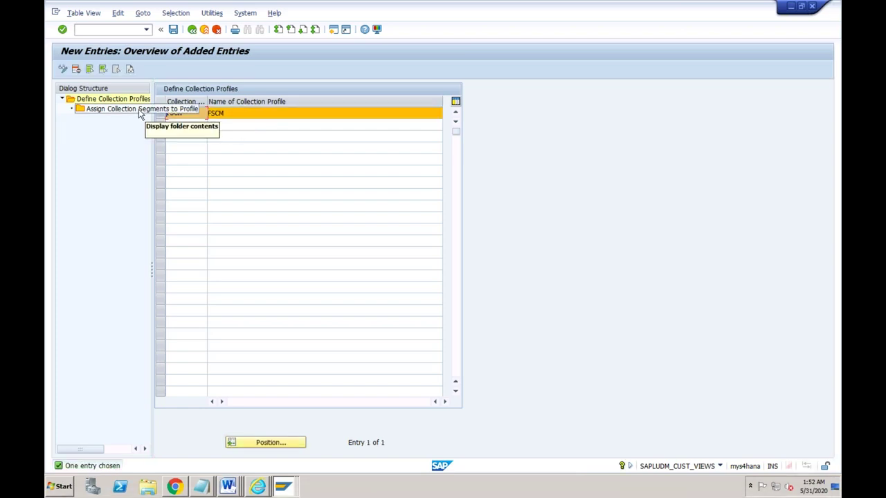
double_click(139, 111)
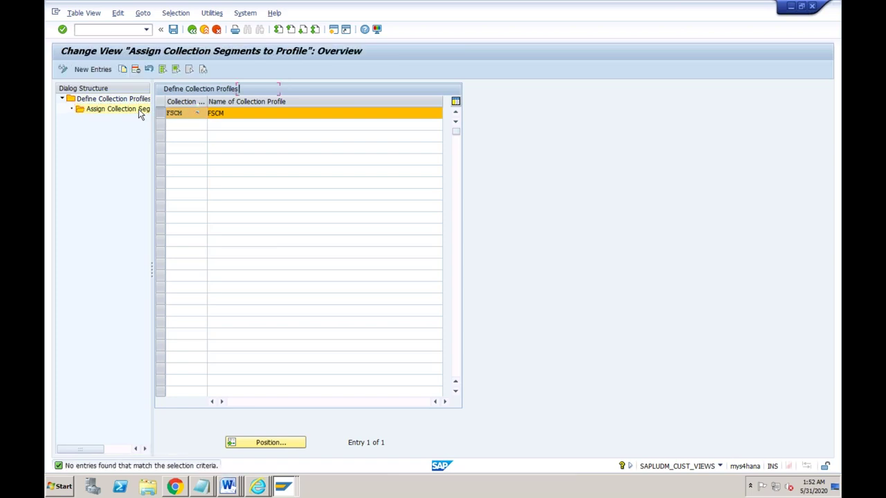
click(93, 69)
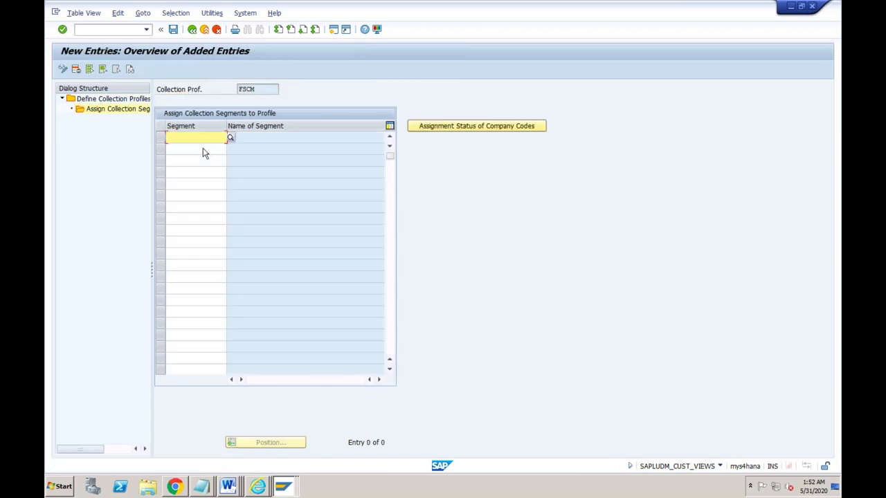
text(FSCM)
key(shift+Home)
Step: Switch to the business partner session, examine the partner's collection profile and segment, and return to compare them with the FSCM profile assignment
click(282, 488)
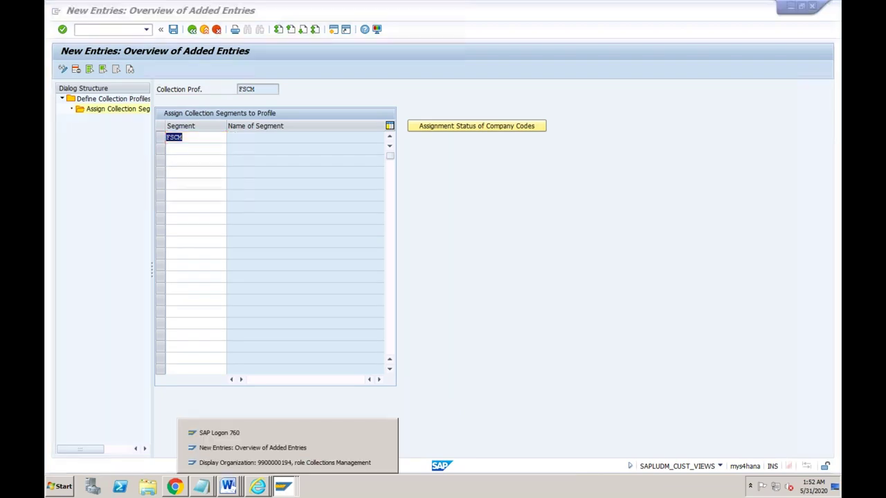
click(284, 463)
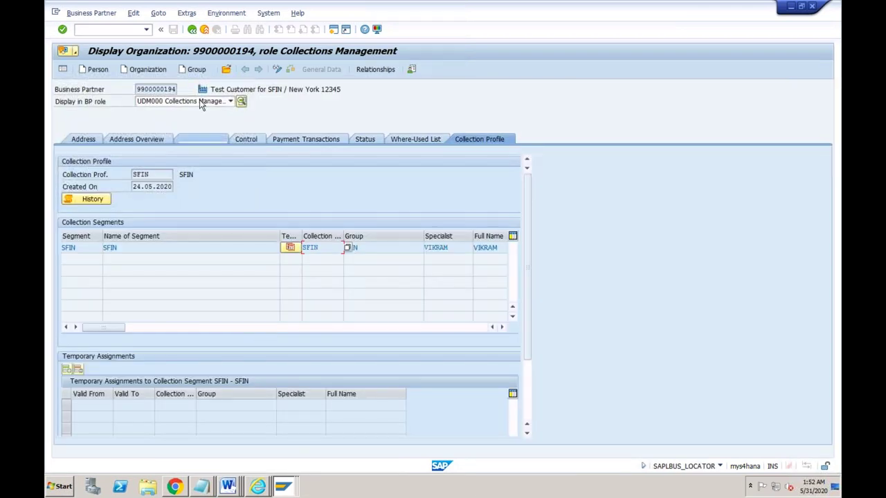
click(160, 175)
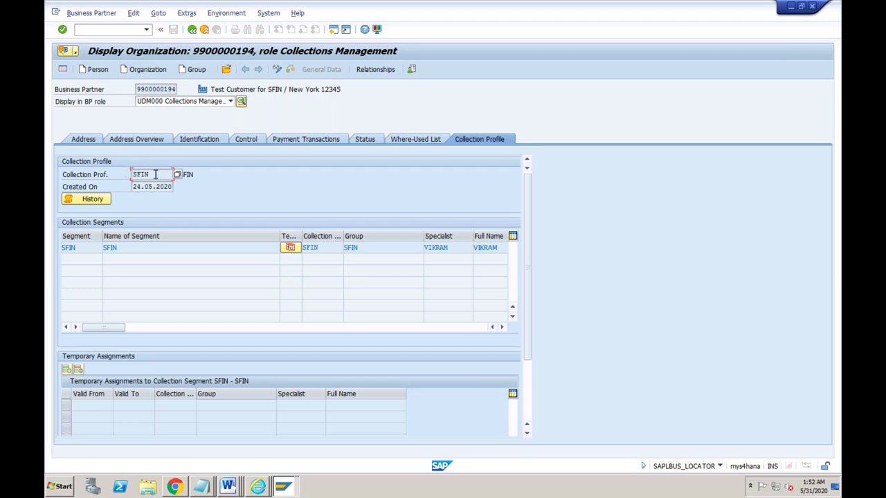
click(88, 249)
click(125, 248)
click(276, 489)
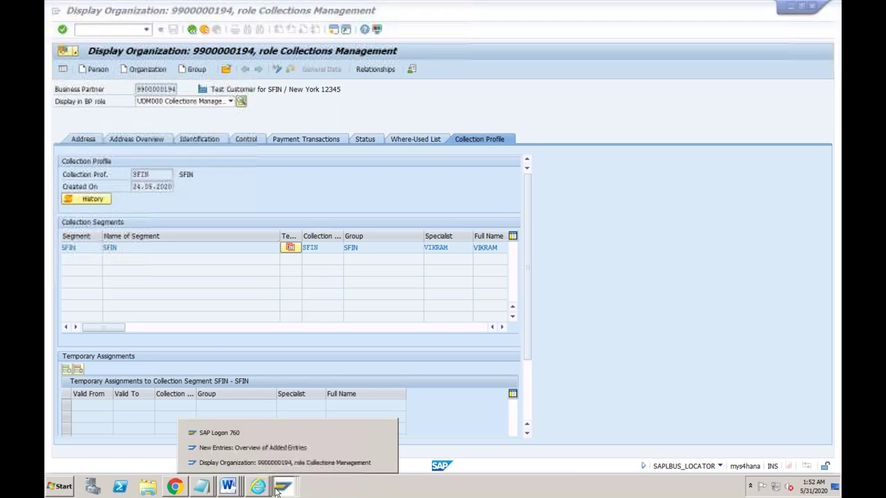
click(270, 449)
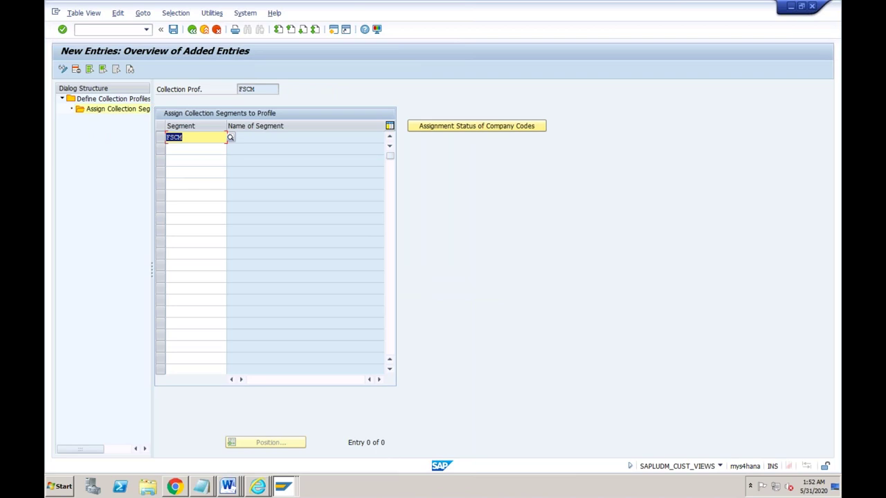
click(256, 93)
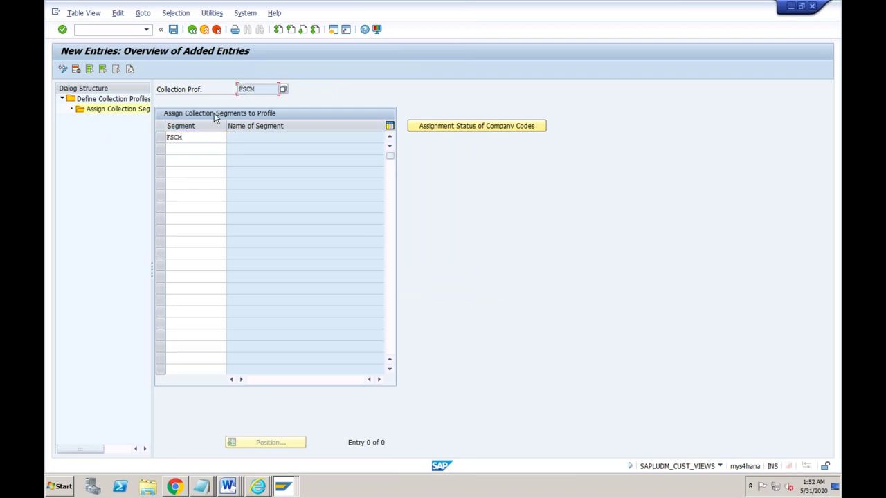
click(192, 138)
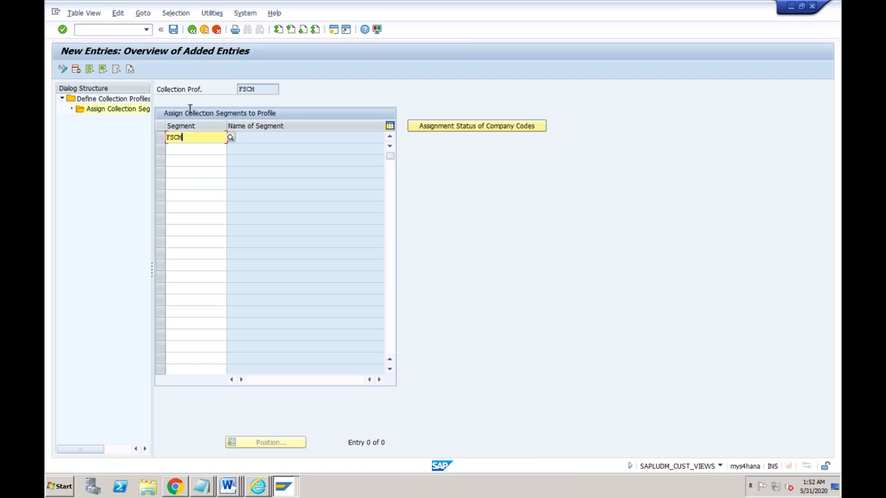
Step: Save the segment assignment for profile FSCM under customizing request A4HK900996 and return to the IMG structure
click(173, 31)
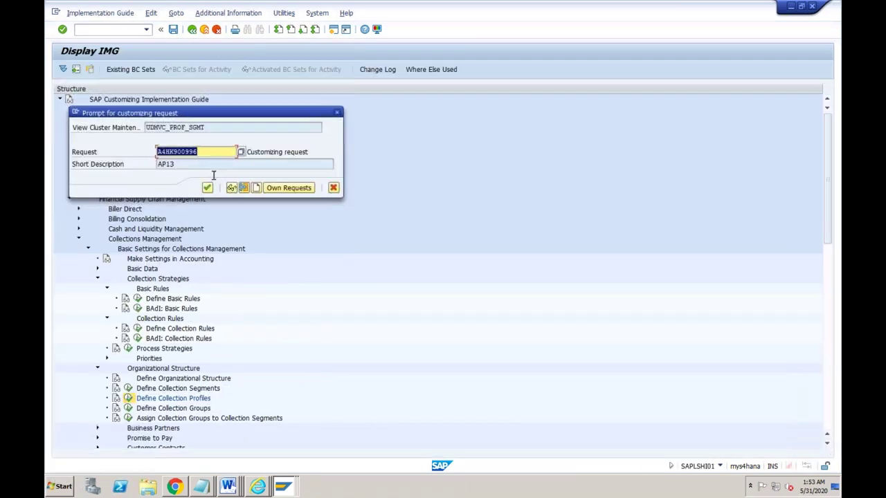
click(207, 188)
key(F3)
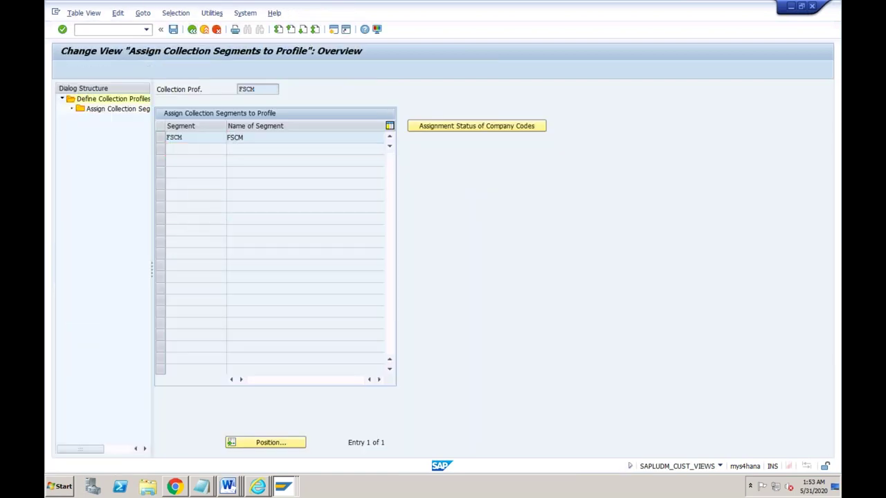
key(F3)
key(F3)
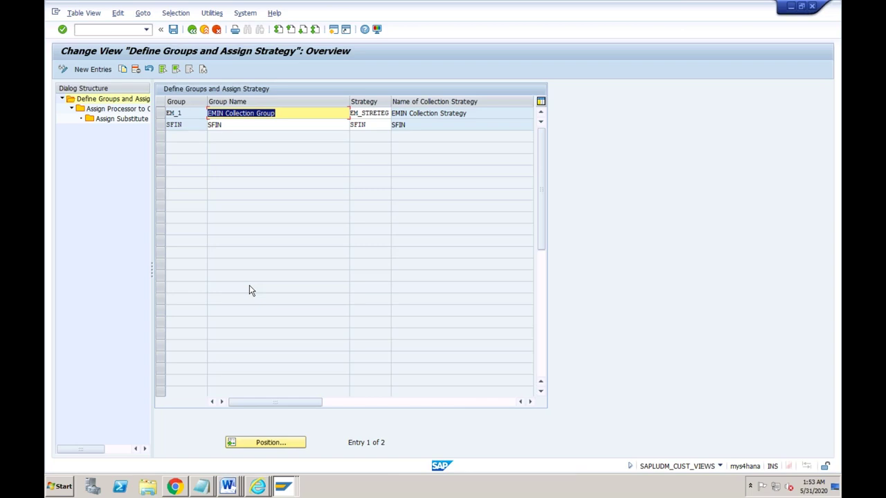
click(107, 71)
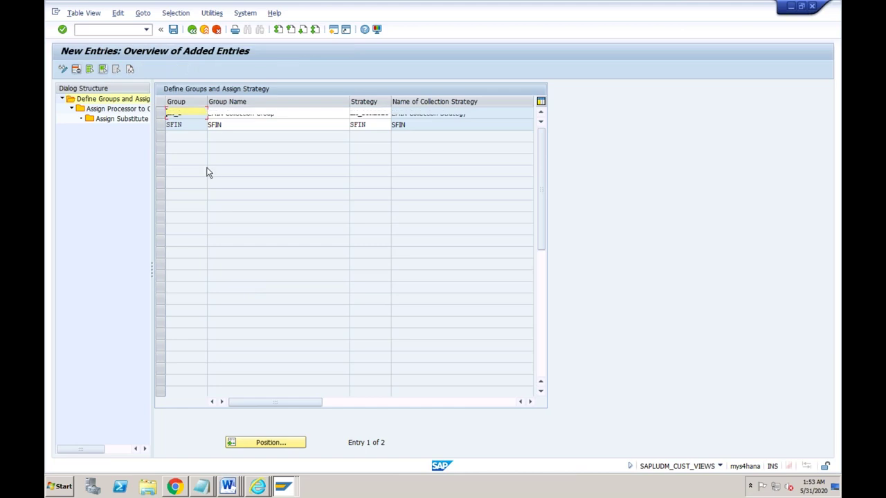
text(FSCM)
key(Tab)
text(FSCM)
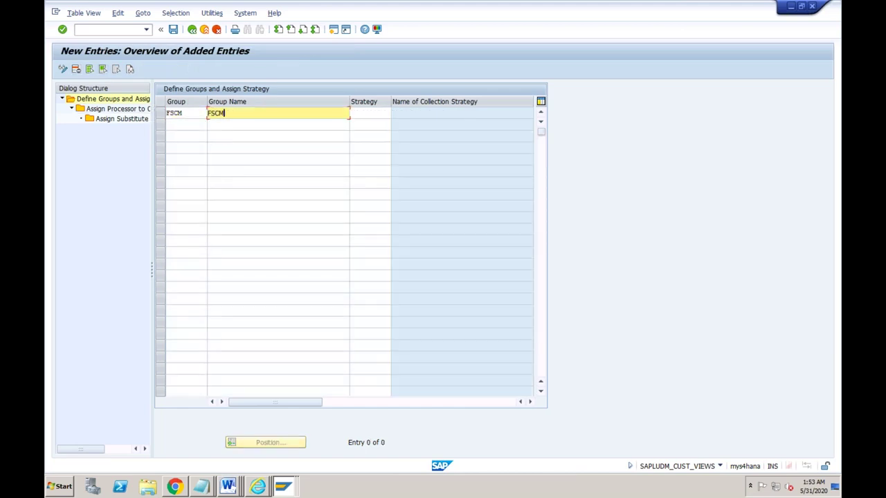
key(Tab)
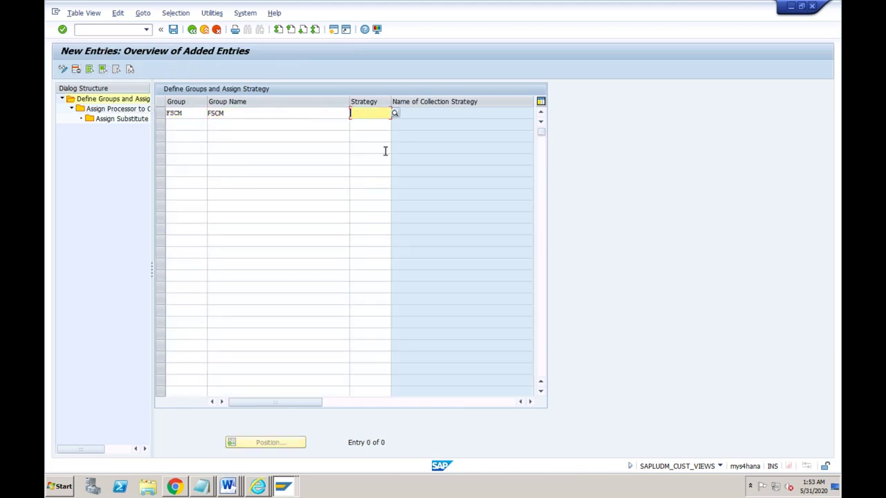
click(395, 112)
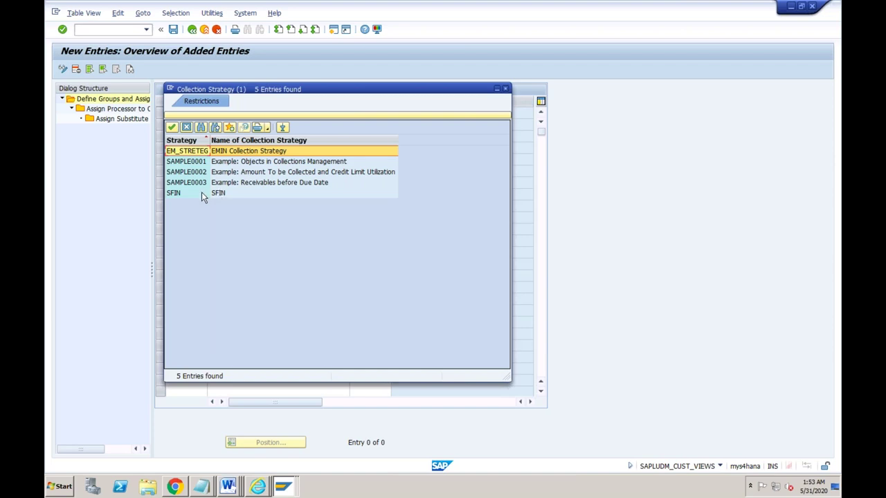
click(506, 90)
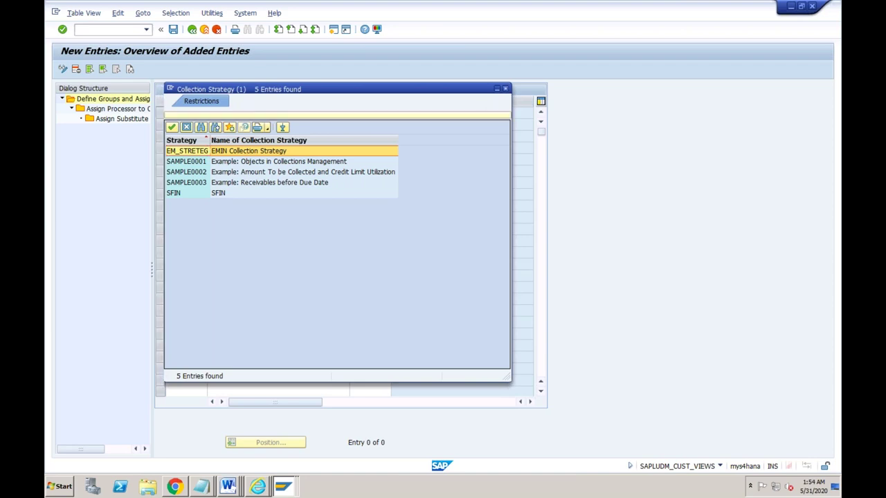
click(207, 31)
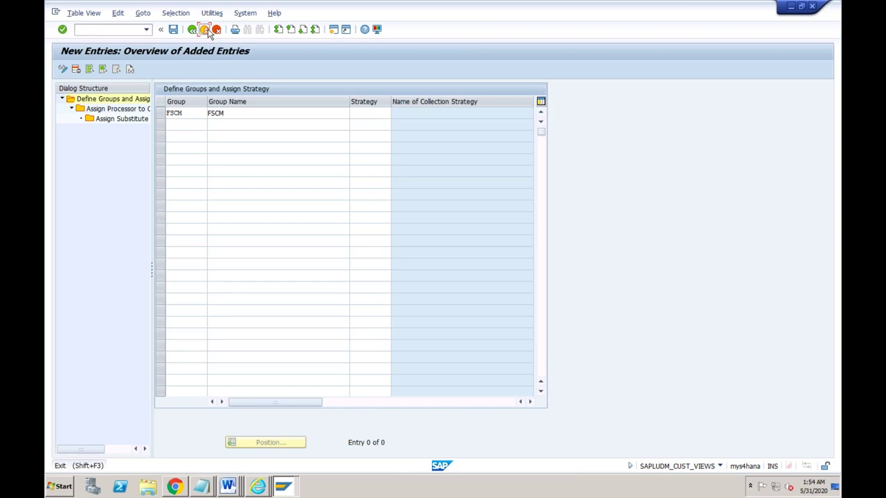
click(208, 30)
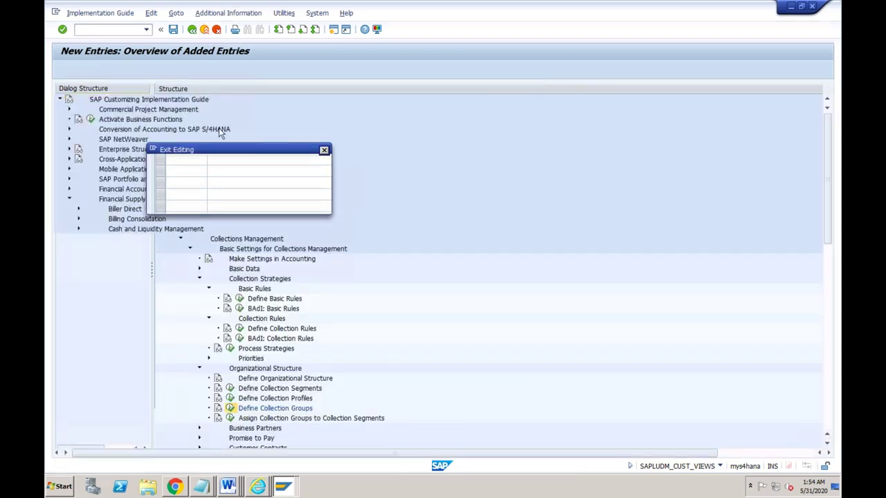
click(244, 200)
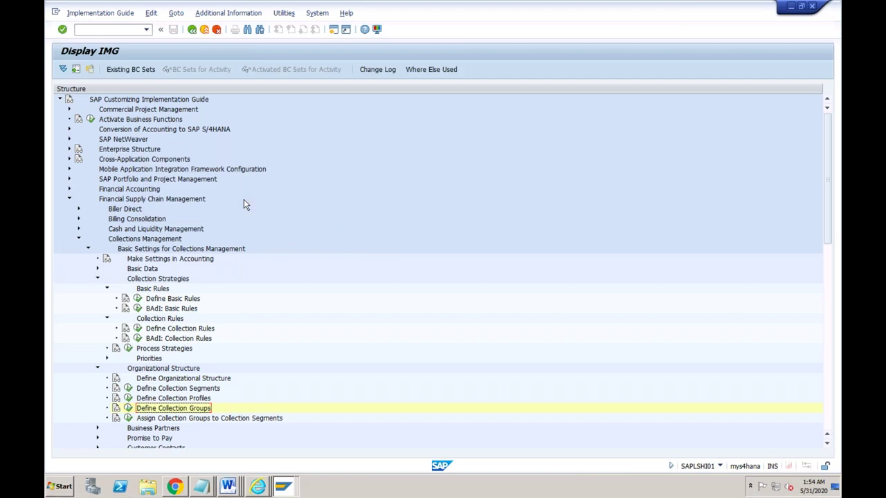
Step: Create collection strategy FSCM named FSCM with currency USD in Process Strategies
click(129, 352)
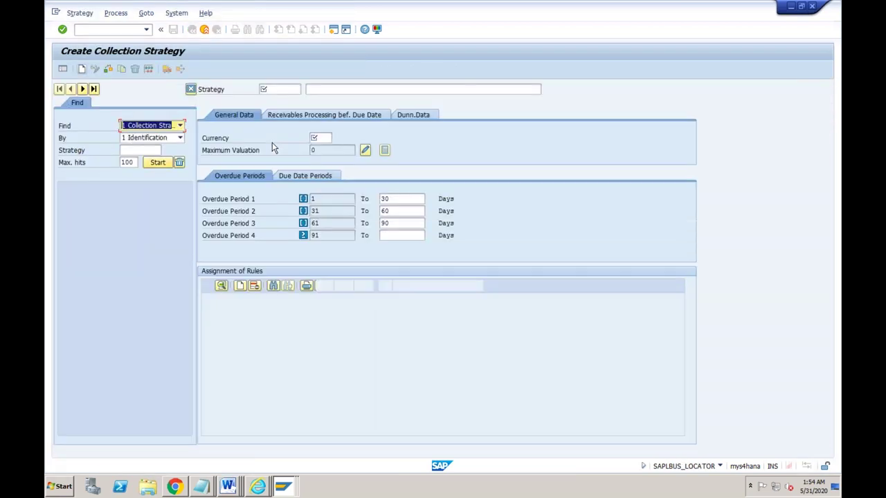
text(FSCM)
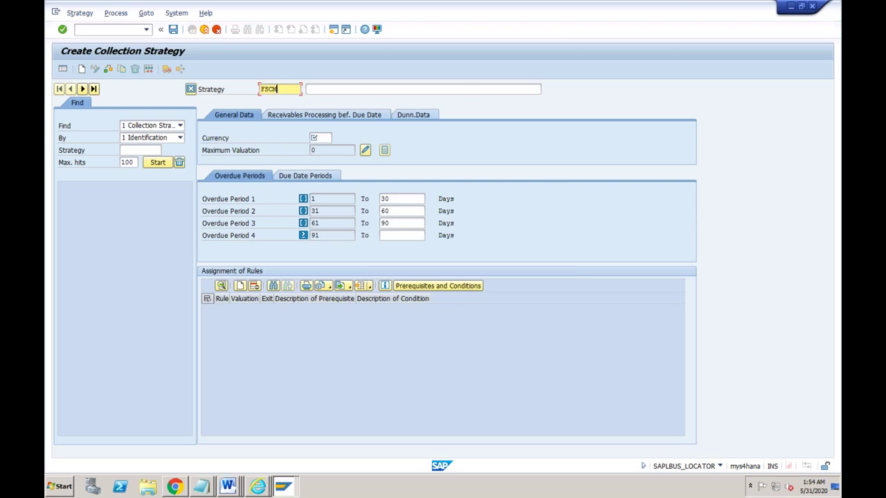
key(Tab)
text(FSCM)
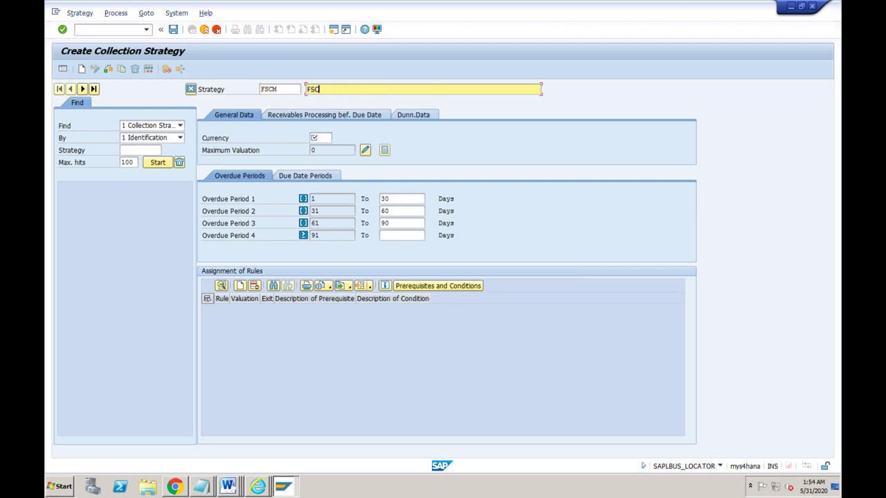
click(318, 139)
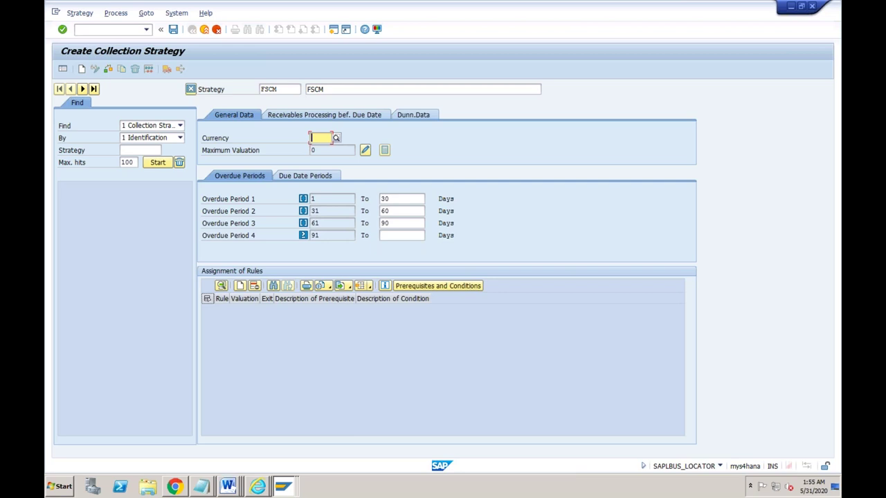
text(USD)
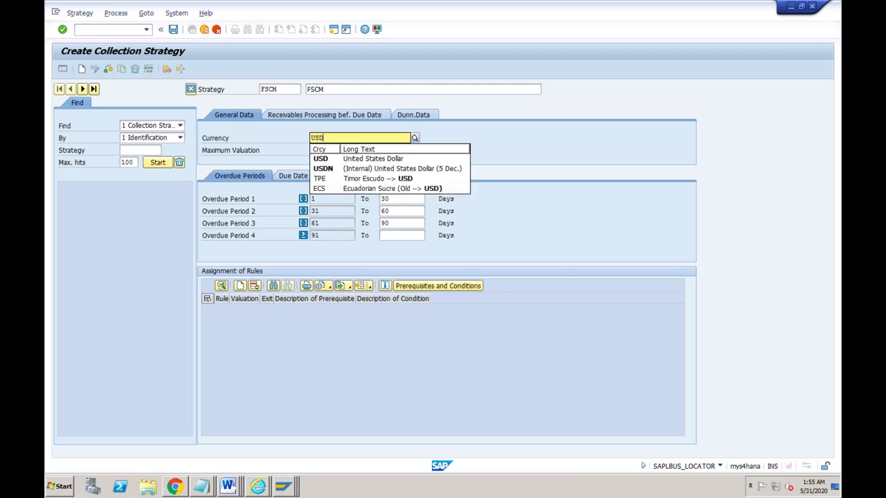
click(335, 160)
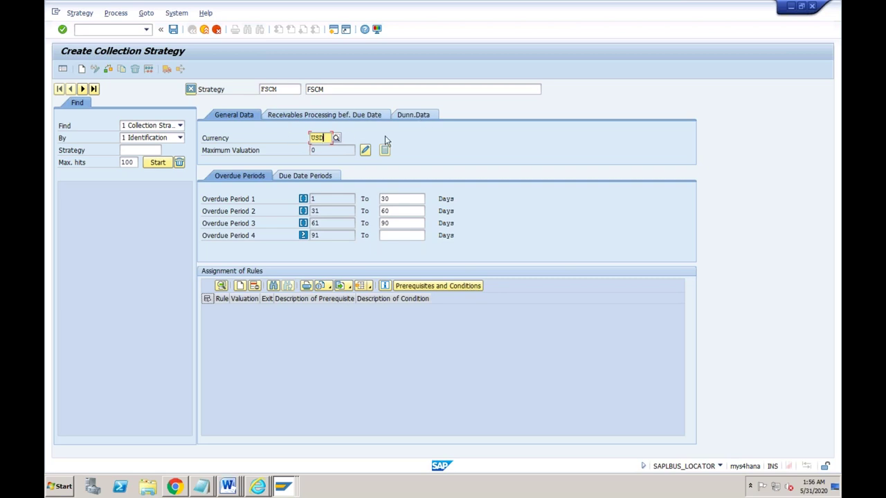
Step: Assign collection rule CR00000002, Total of All Items Overdue Since n Days, to strategy FSCM
click(240, 287)
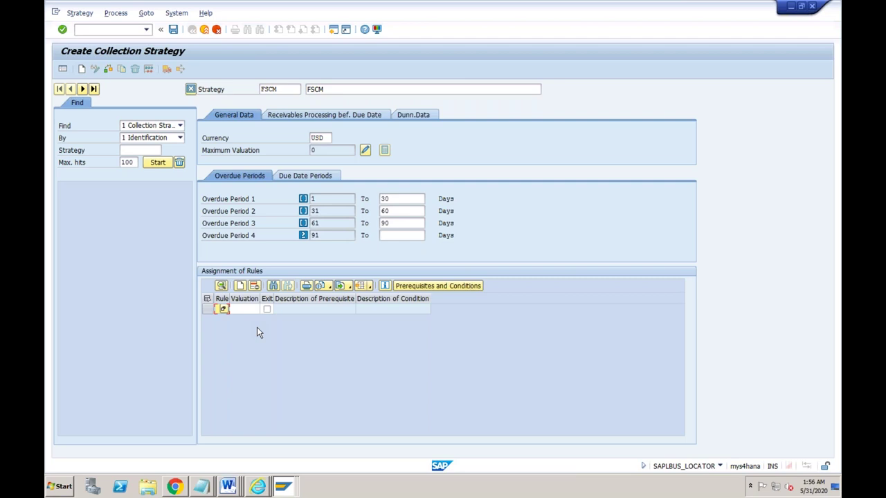
click(223, 309)
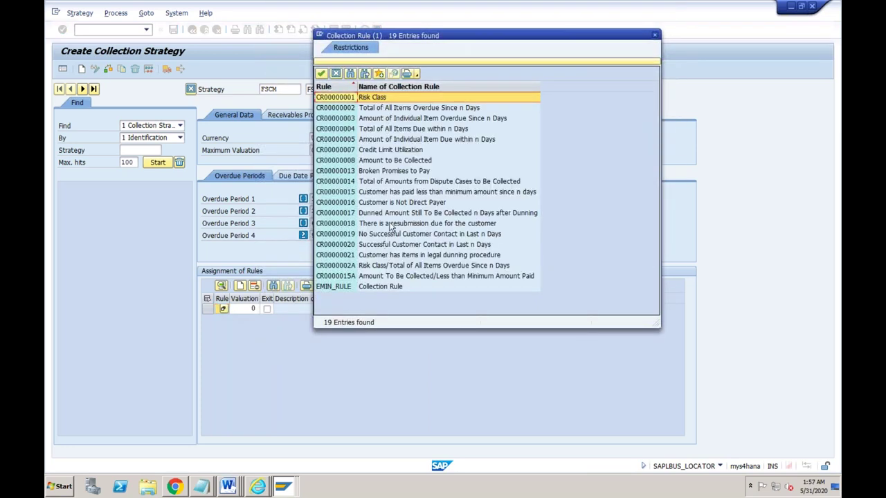
click(346, 109)
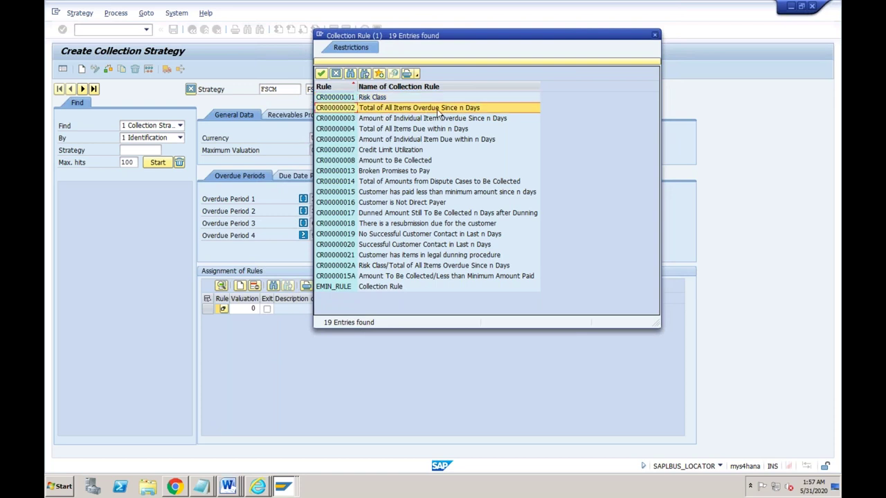
double_click(477, 108)
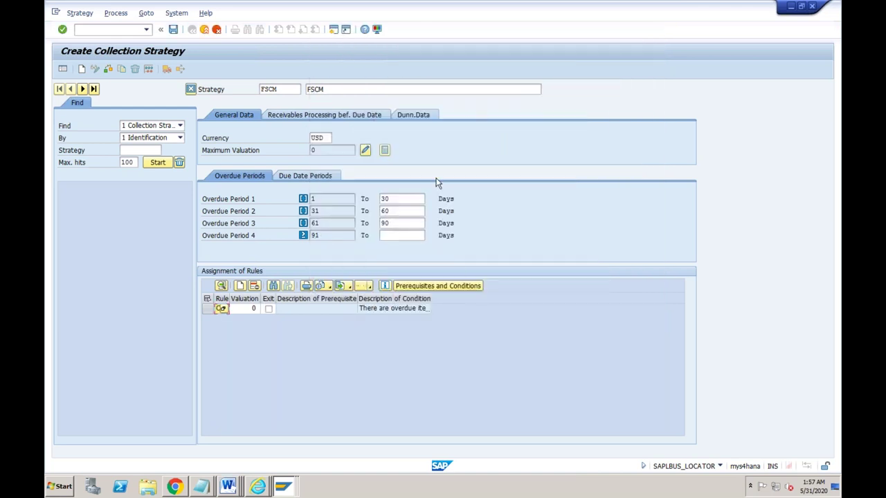
Step: Set the assigned rule's conditions to item total 0 to 999999999 USD and 7 days overdue, and save the strategy
click(249, 309)
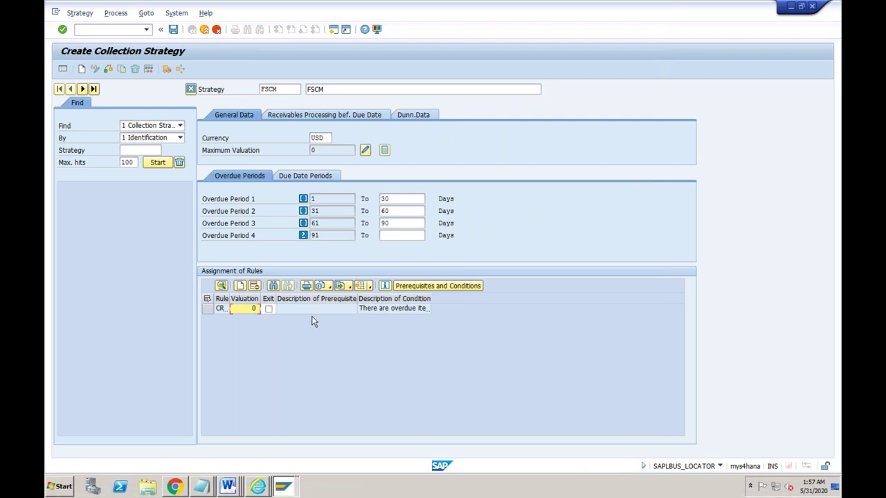
click(207, 309)
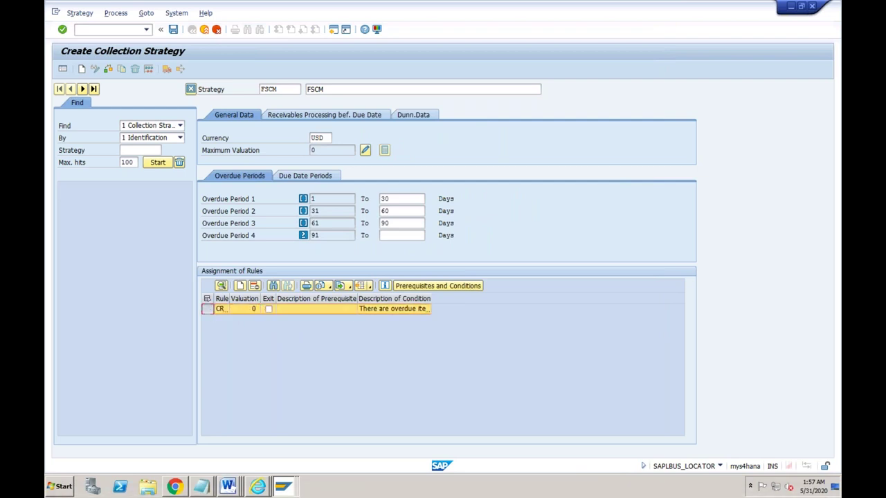
click(423, 289)
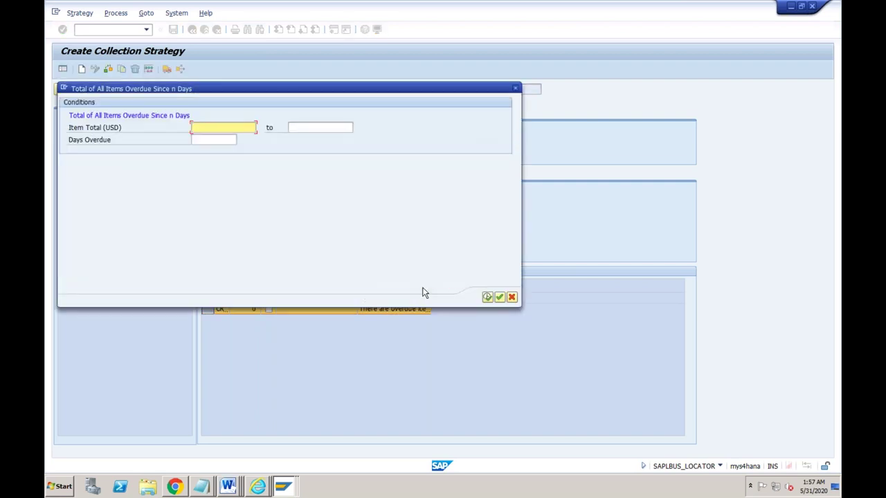
text(0)
key(Tab)
text(999999999)
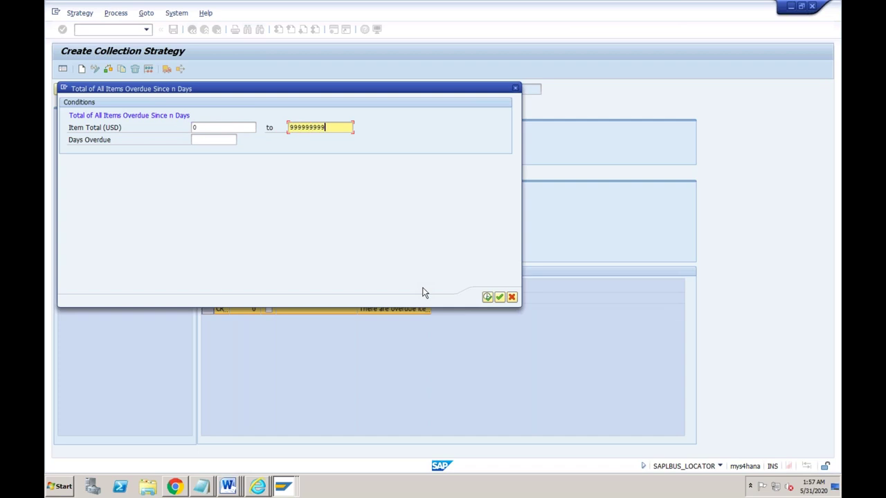
key(Tab)
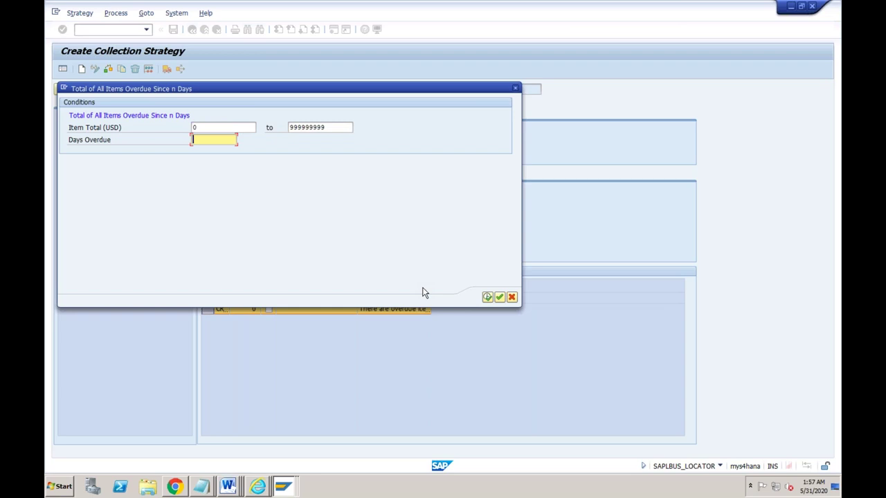
text(7)
click(487, 297)
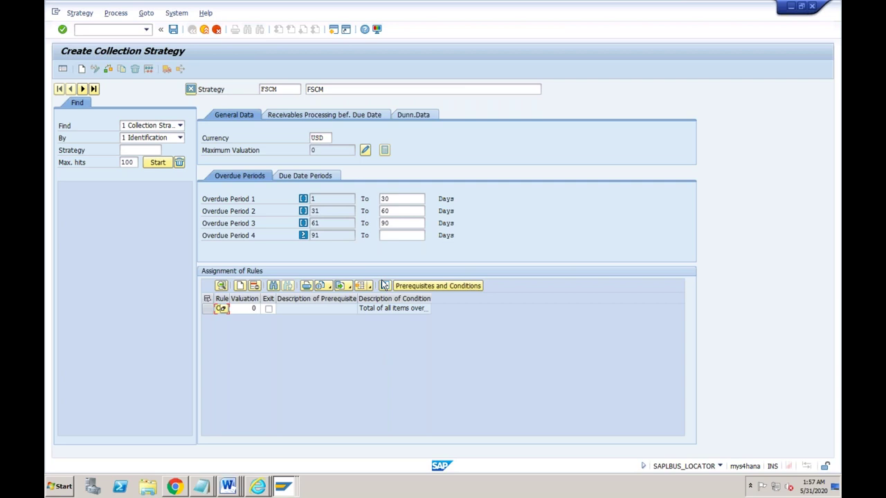
click(173, 31)
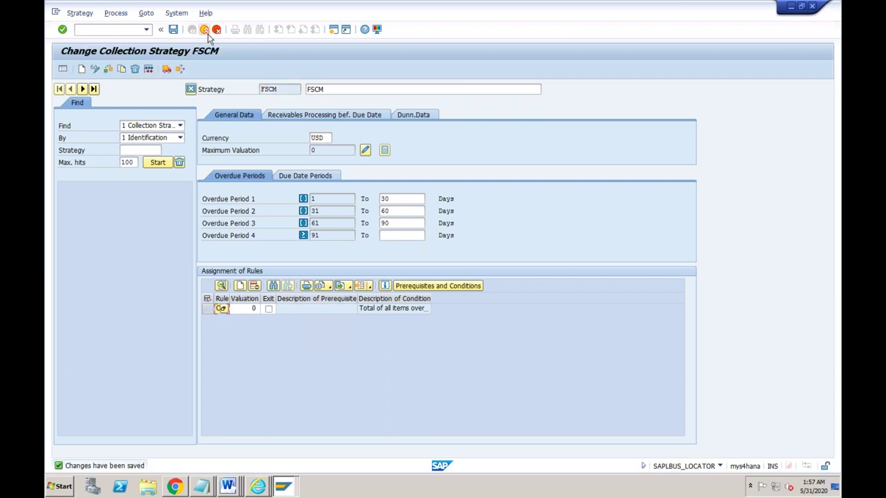
click(205, 31)
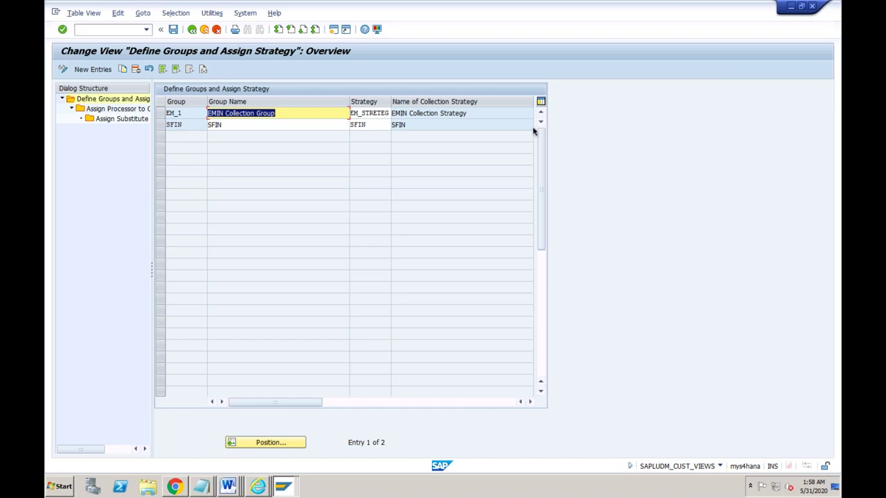
Step: Leave the collection groups view and find and open strategy FSCM in Process Strategies
click(192, 29)
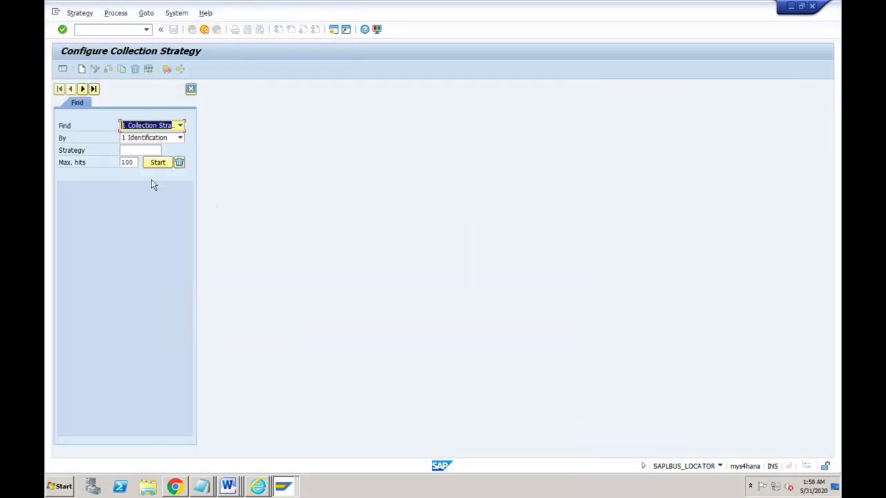
click(138, 150)
text(fscm)
key(Return)
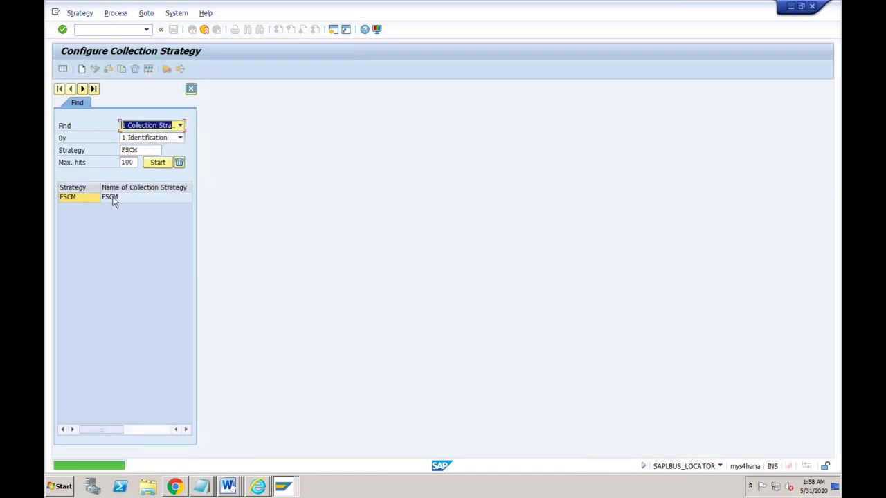
double_click(113, 197)
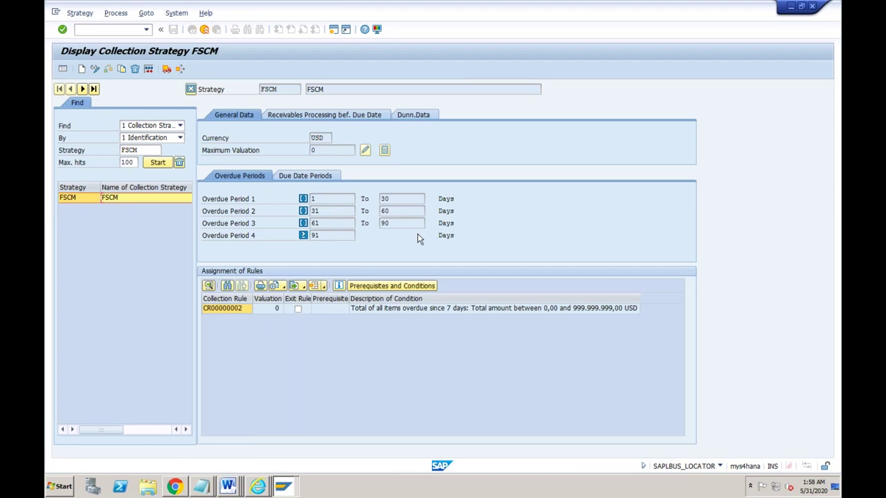
Step: Set the valuation of rule CR00000002 to 10 in strategy FSCM, save it and return to the IMG
click(95, 69)
click(289, 311)
text(1)
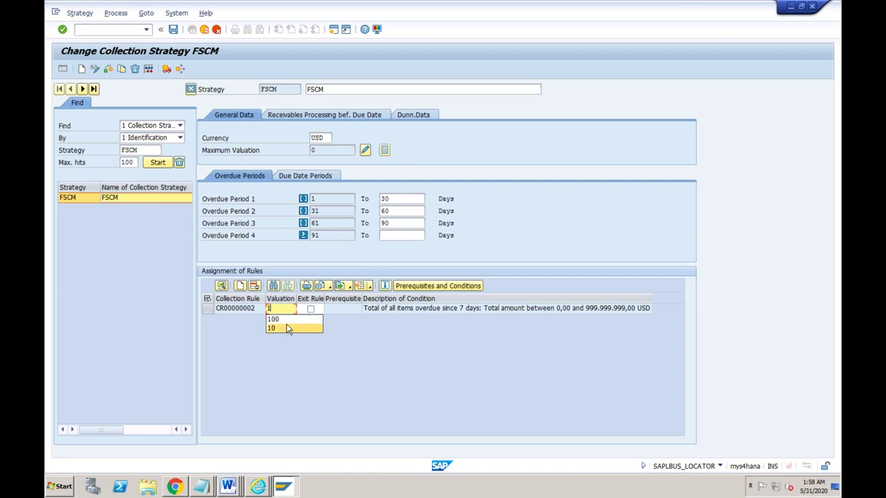
click(288, 328)
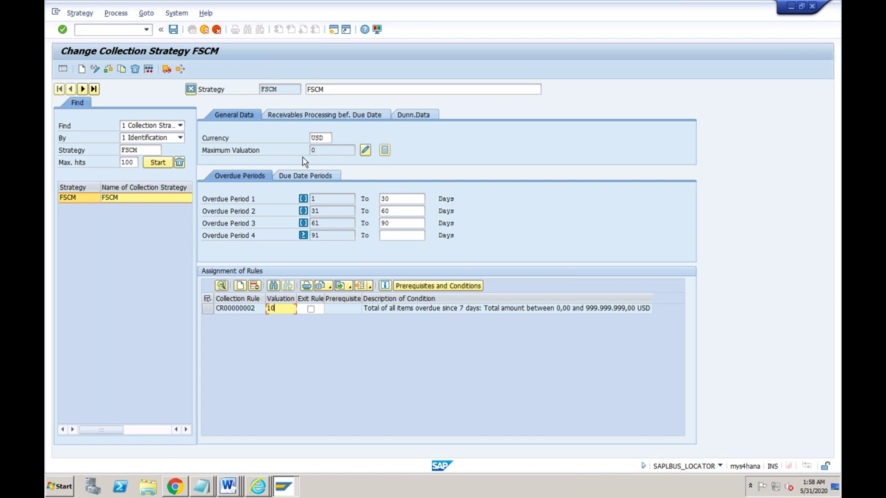
click(173, 30)
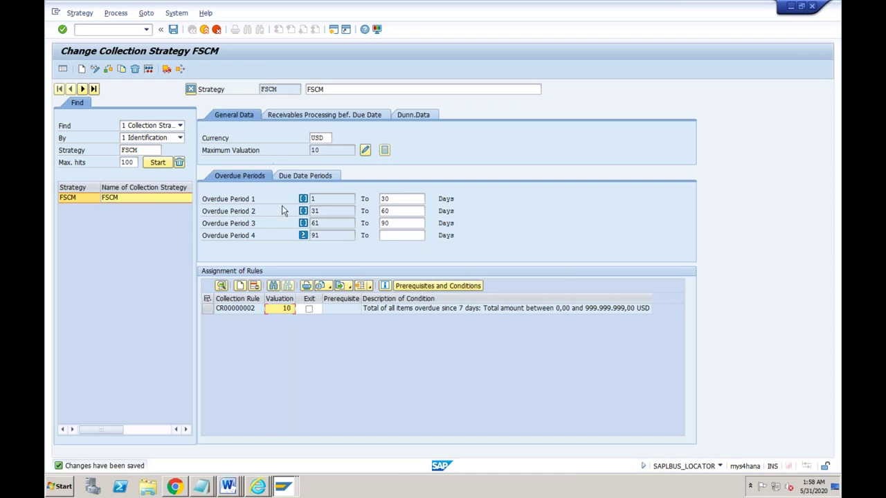
click(321, 151)
click(207, 31)
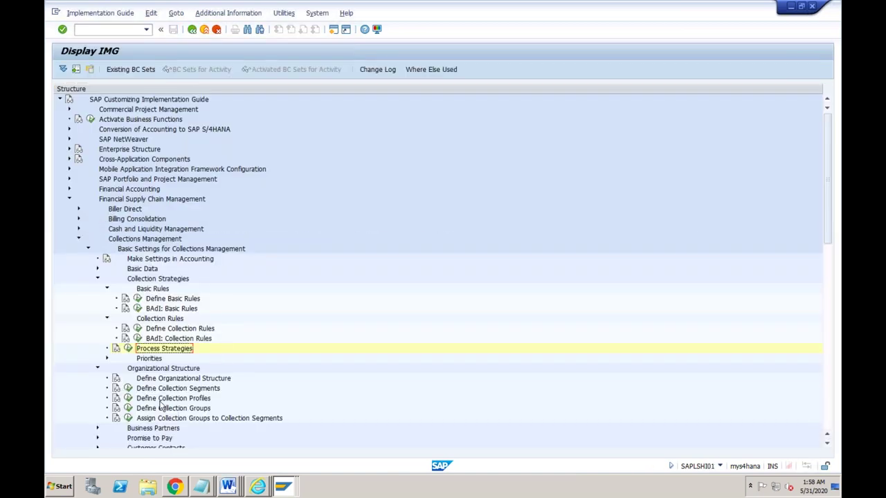
Step: Add a new collection group FSCM in Define Collection Groups
click(128, 408)
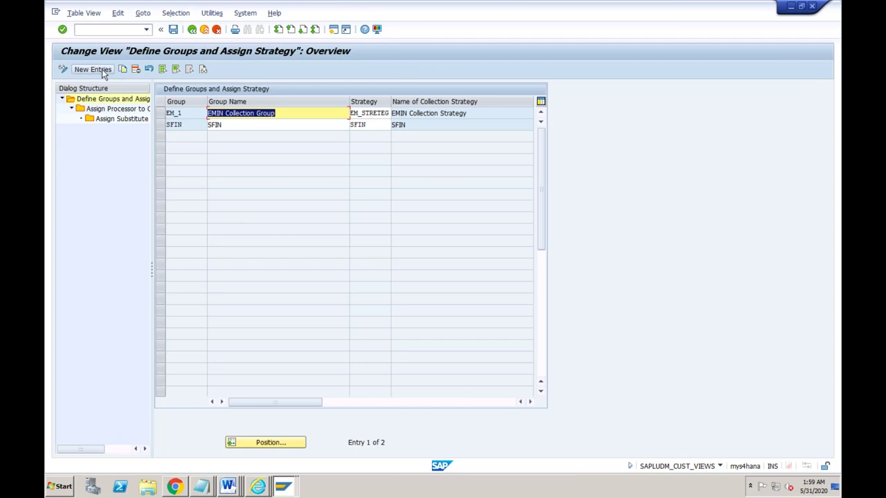
click(101, 69)
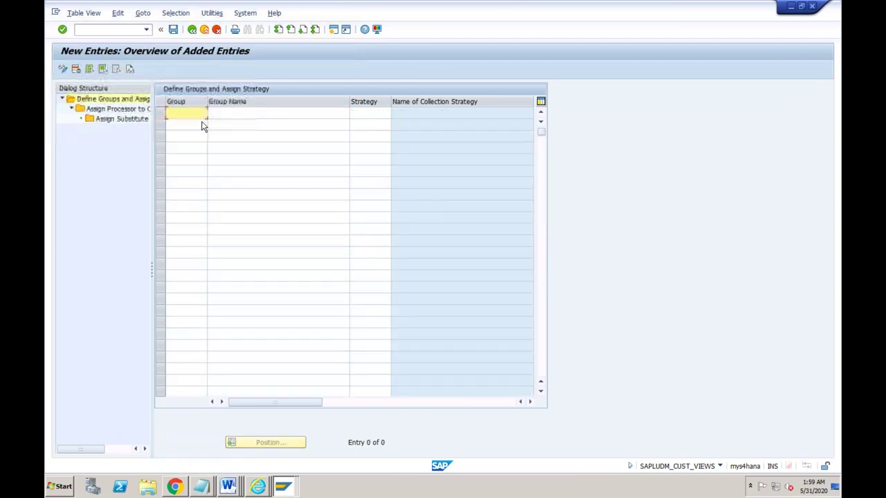
text(FSCM)
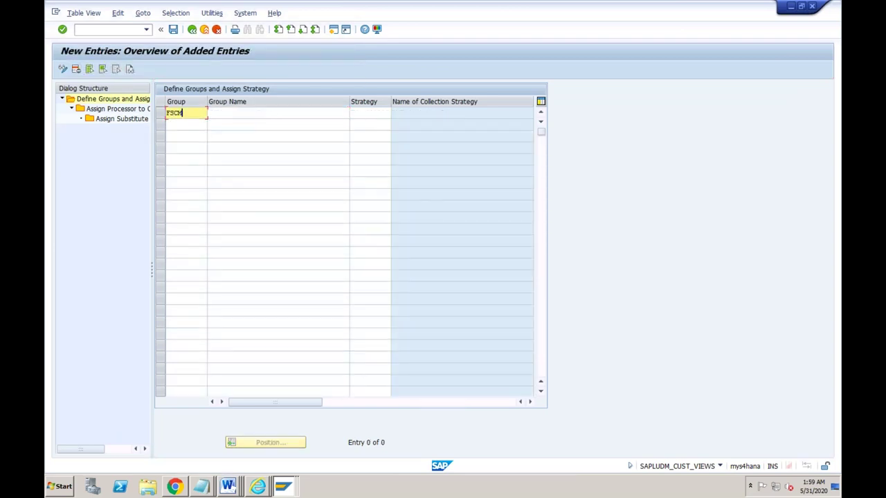